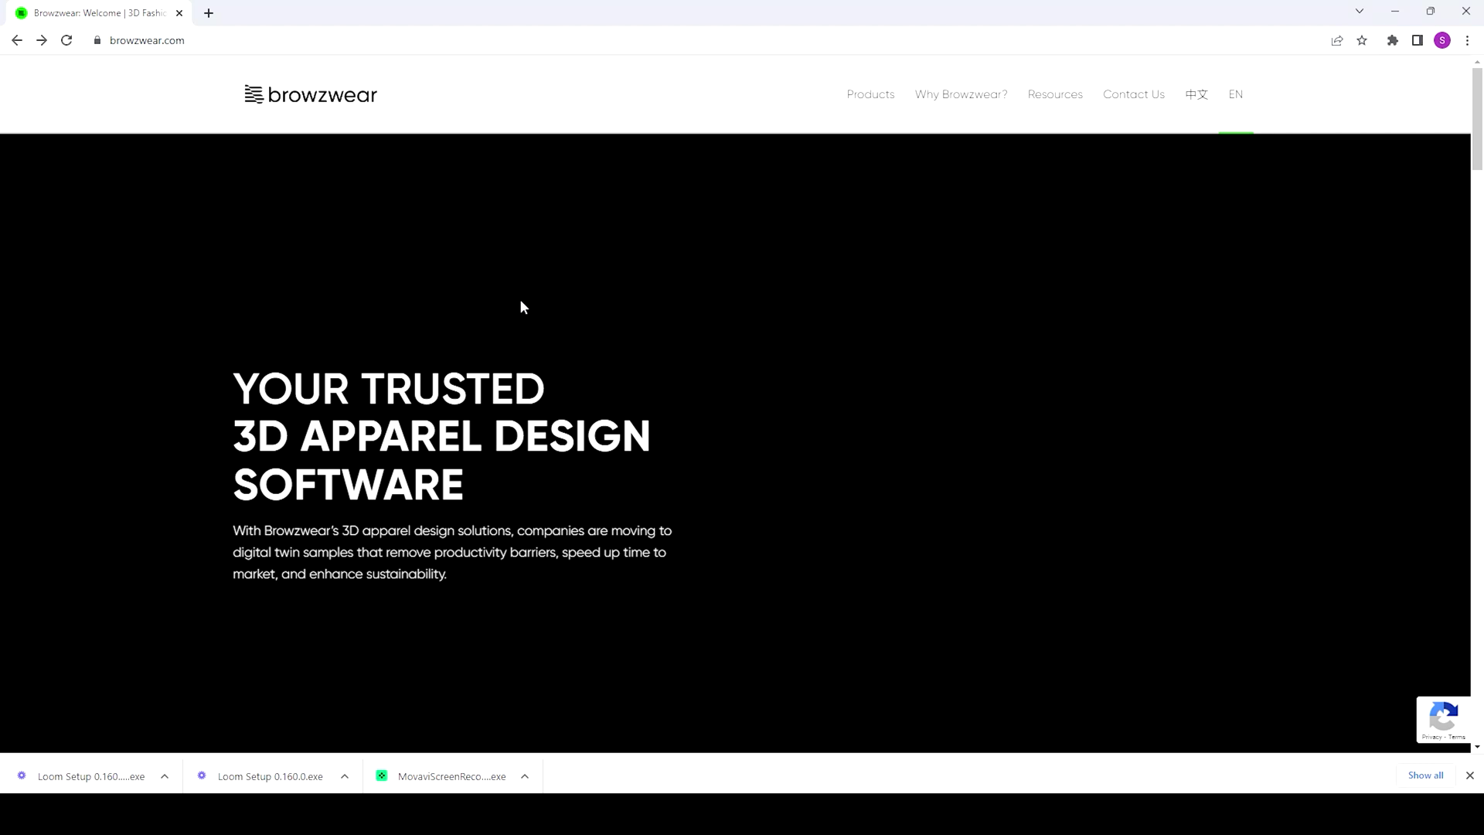
- Open Browzwear's page for independent users and choose to join the Indie Program
click(996, 98)
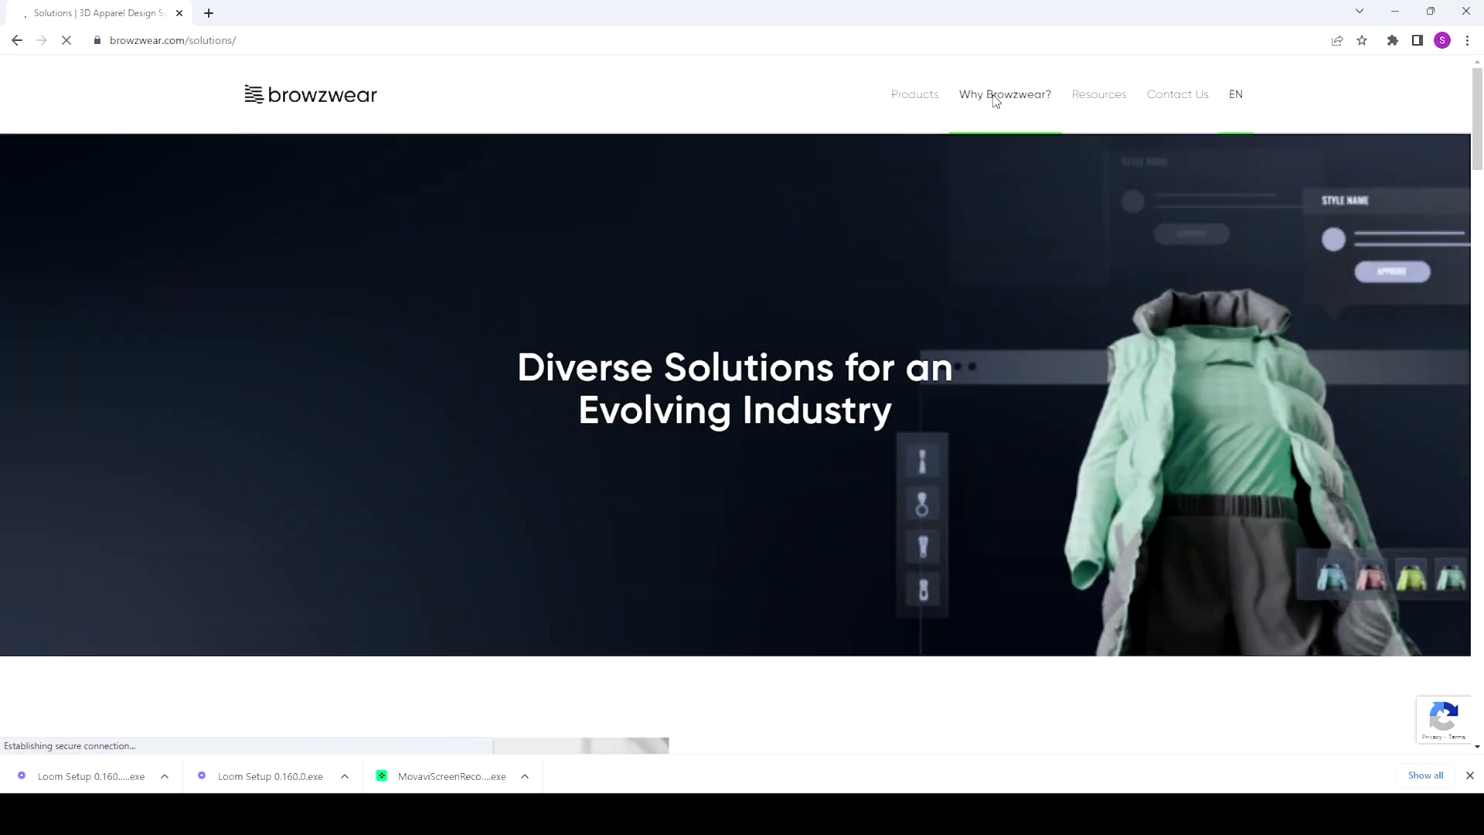
mouse_move(996, 99)
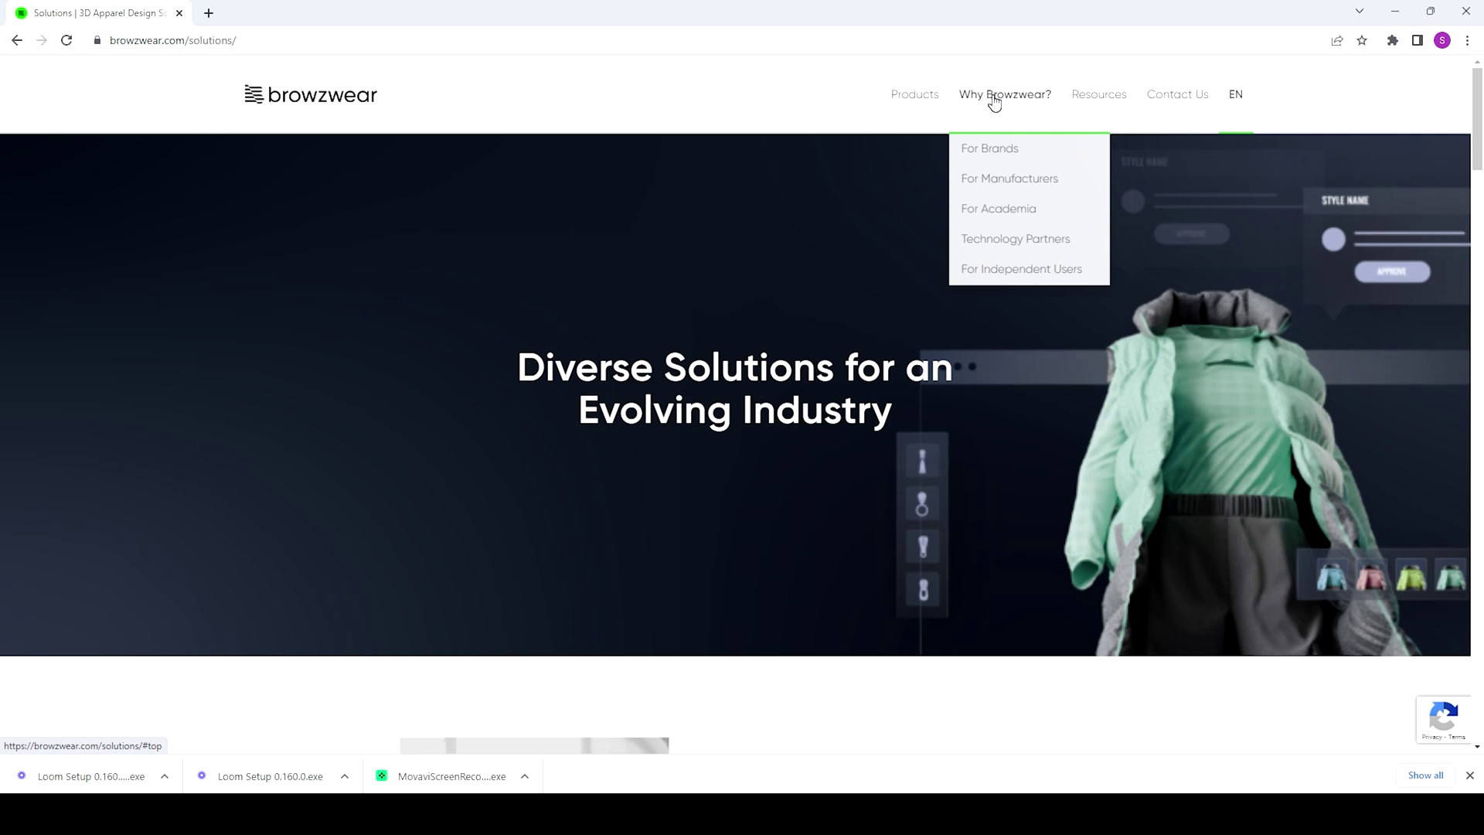
click(993, 272)
scroll(995, 277, down, 2)
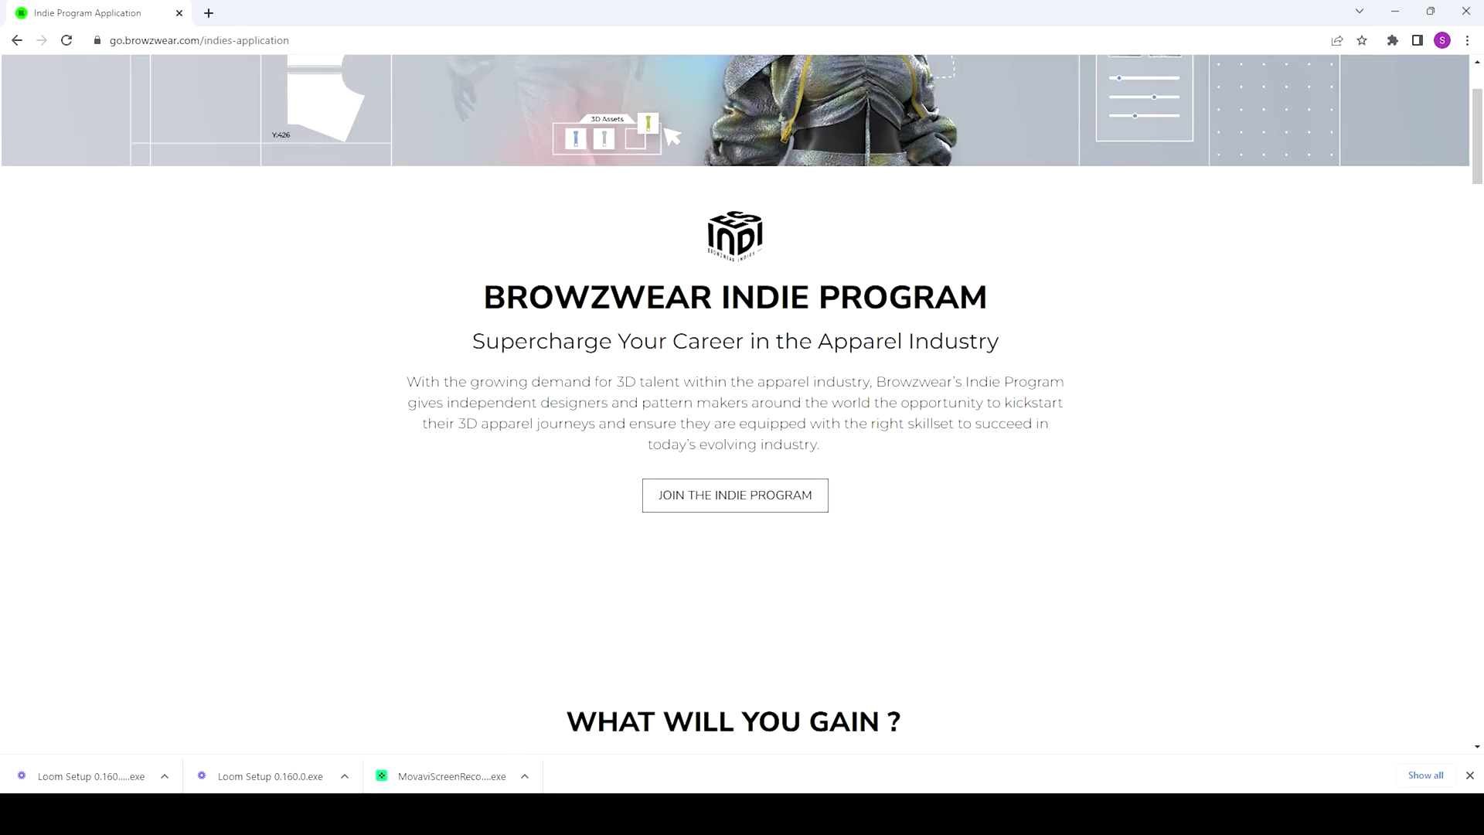
click(771, 509)
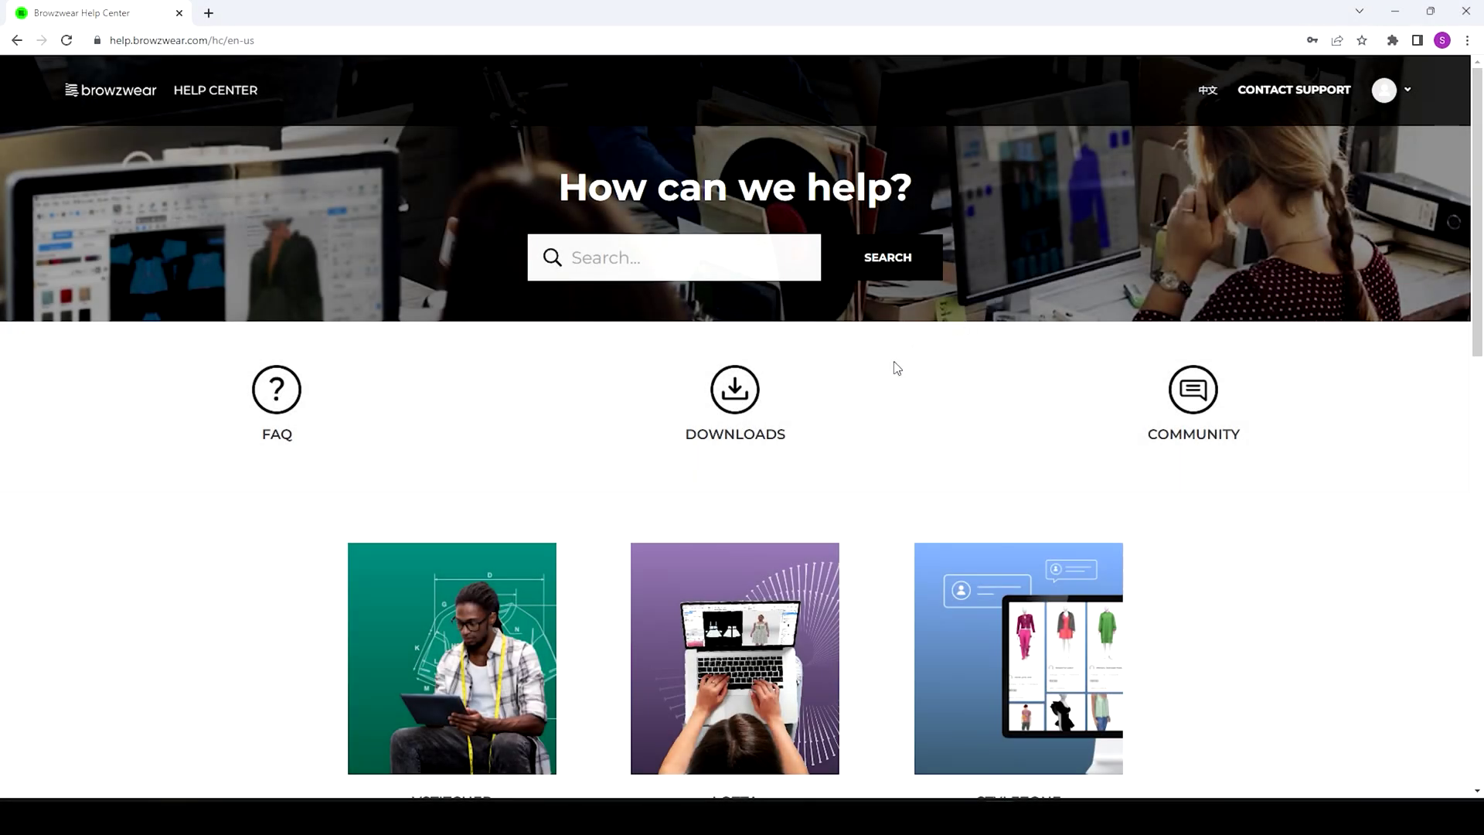
- Sign in to the Help Center downloads with the account e-mail, password and captcha text, and dismiss the offer to save the password
click(734, 410)
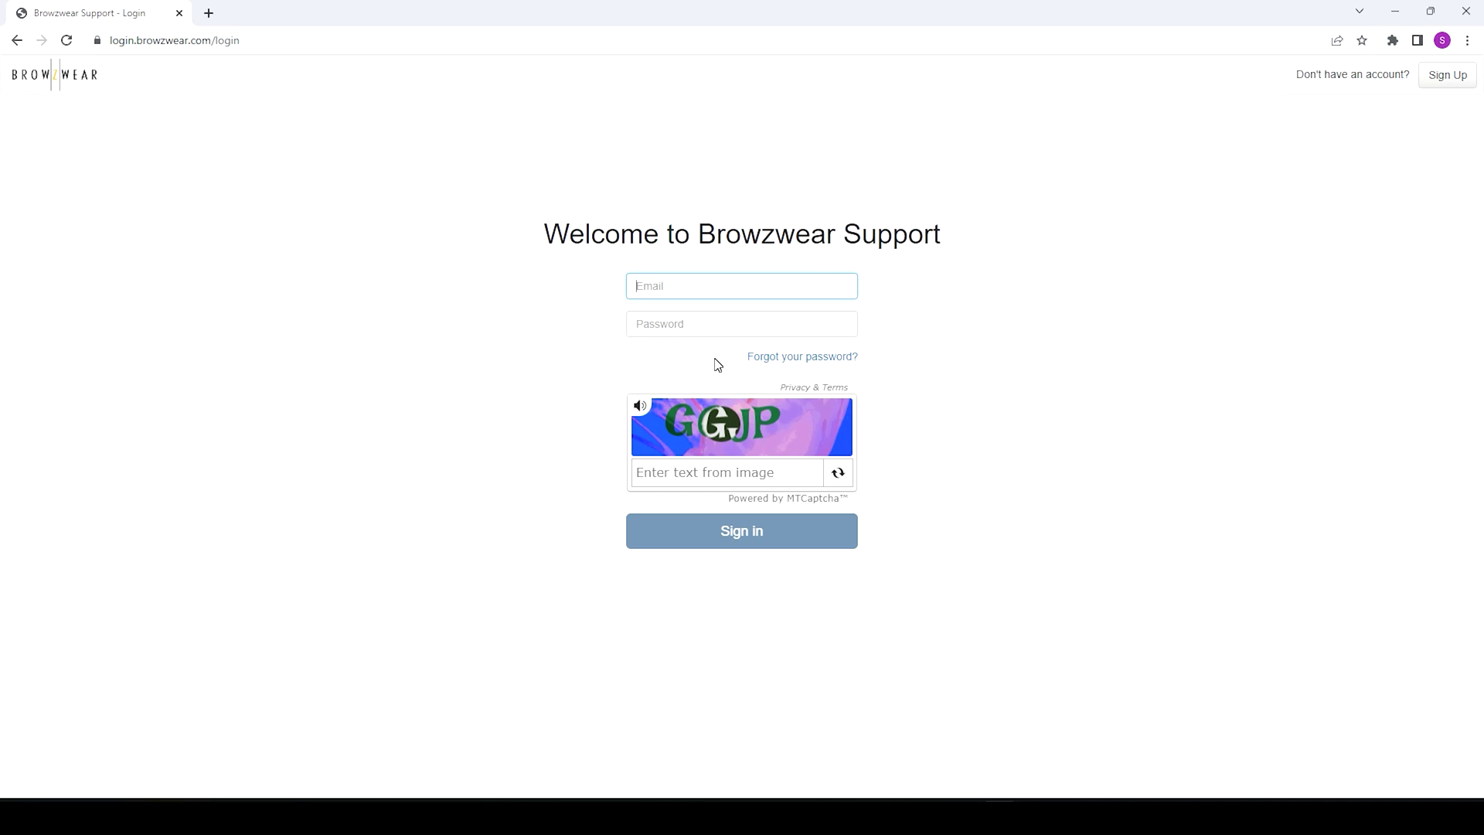
text(stepha)
key(Tab)
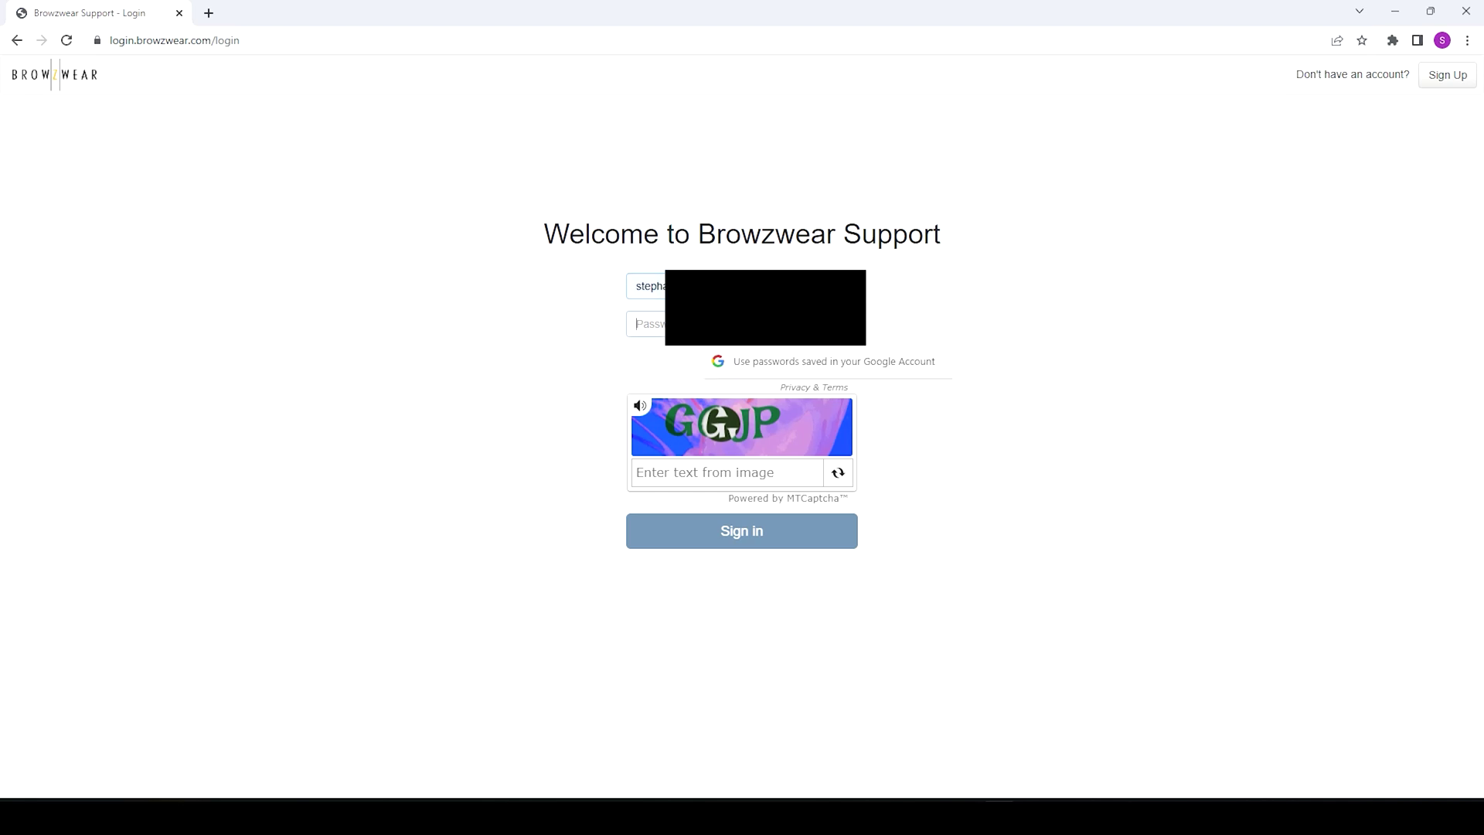
text(•••)
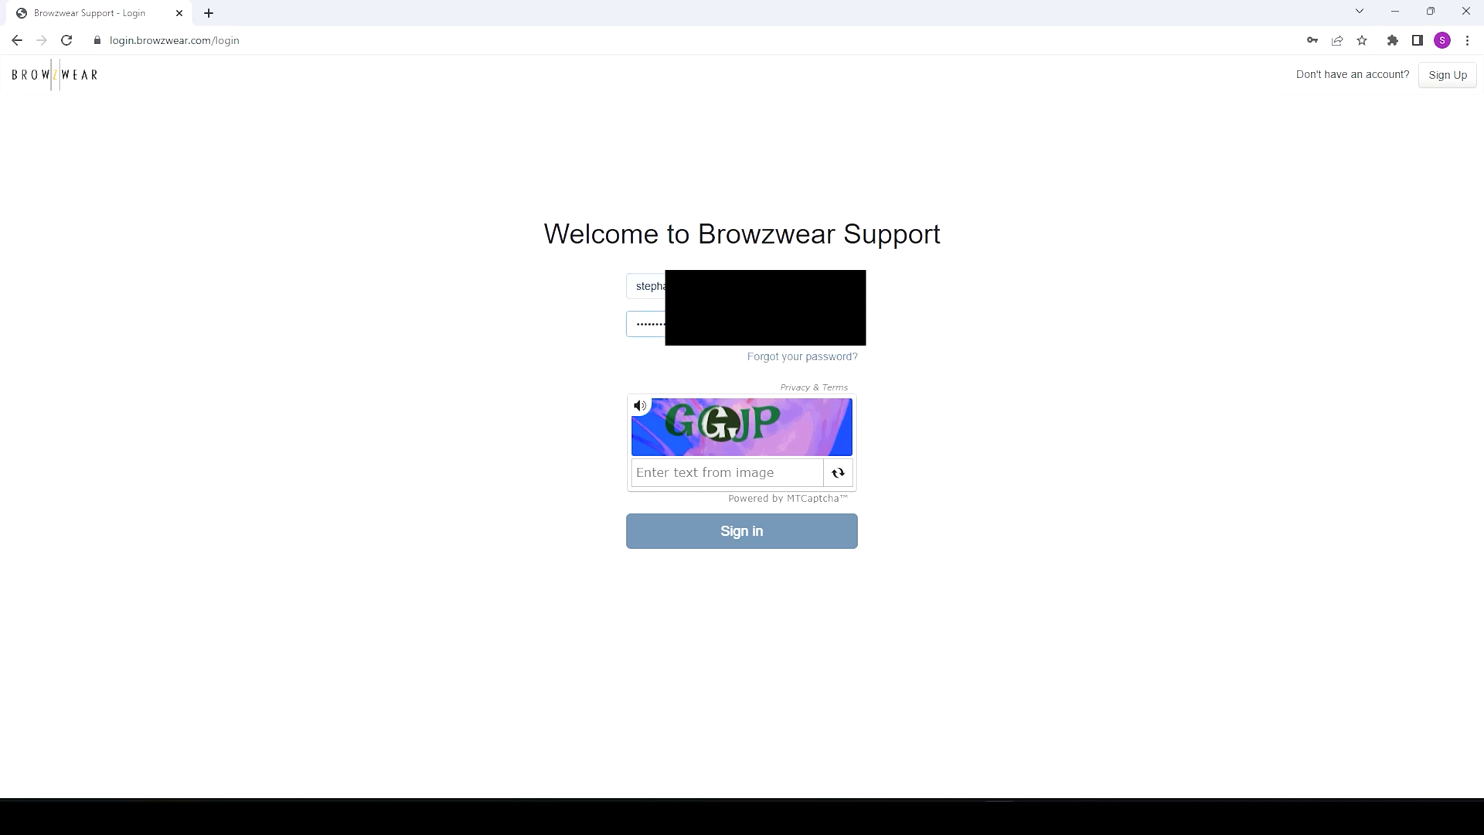
click(692, 465)
text(GGJP)
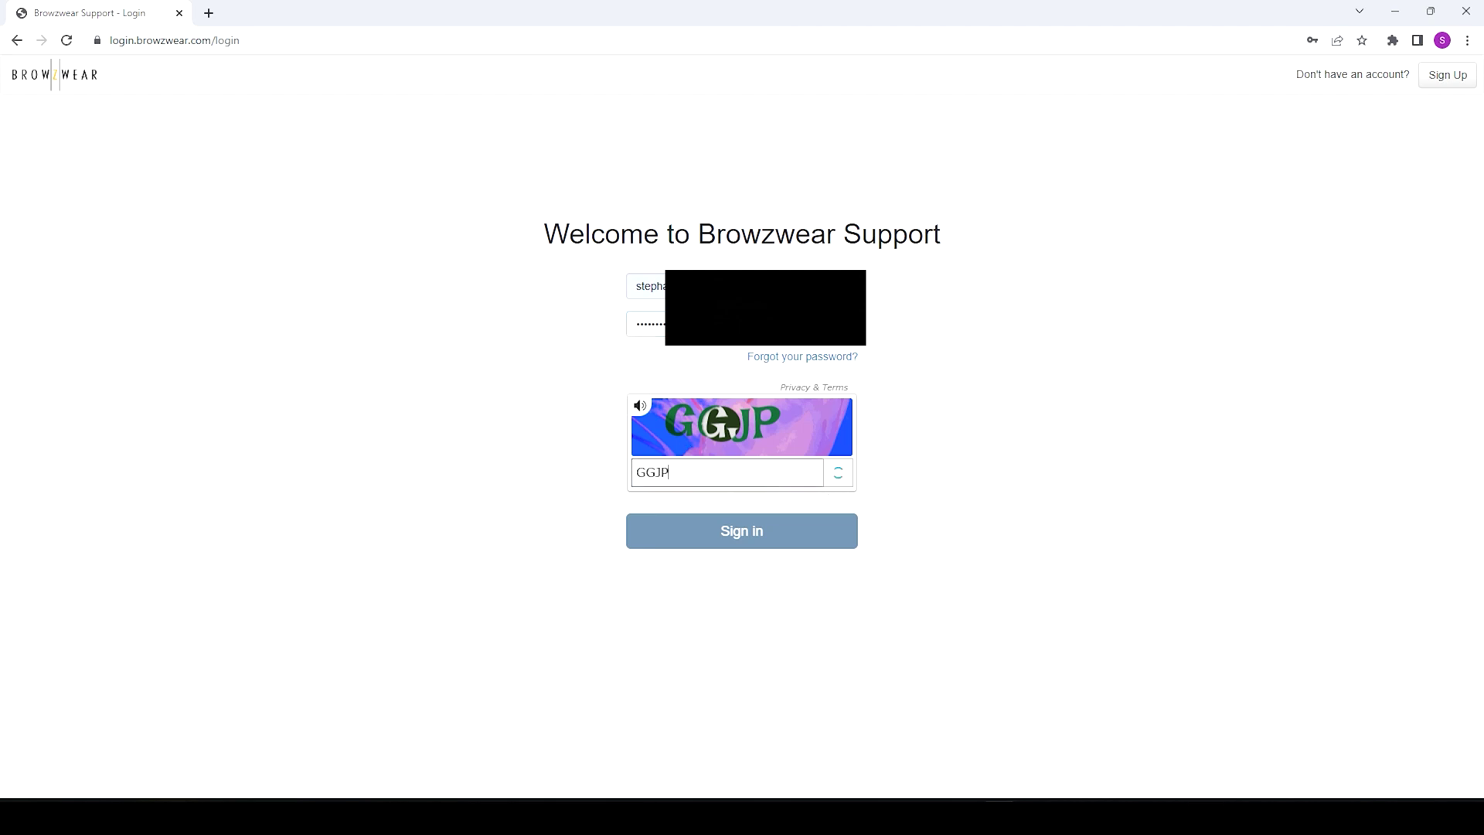
click(717, 537)
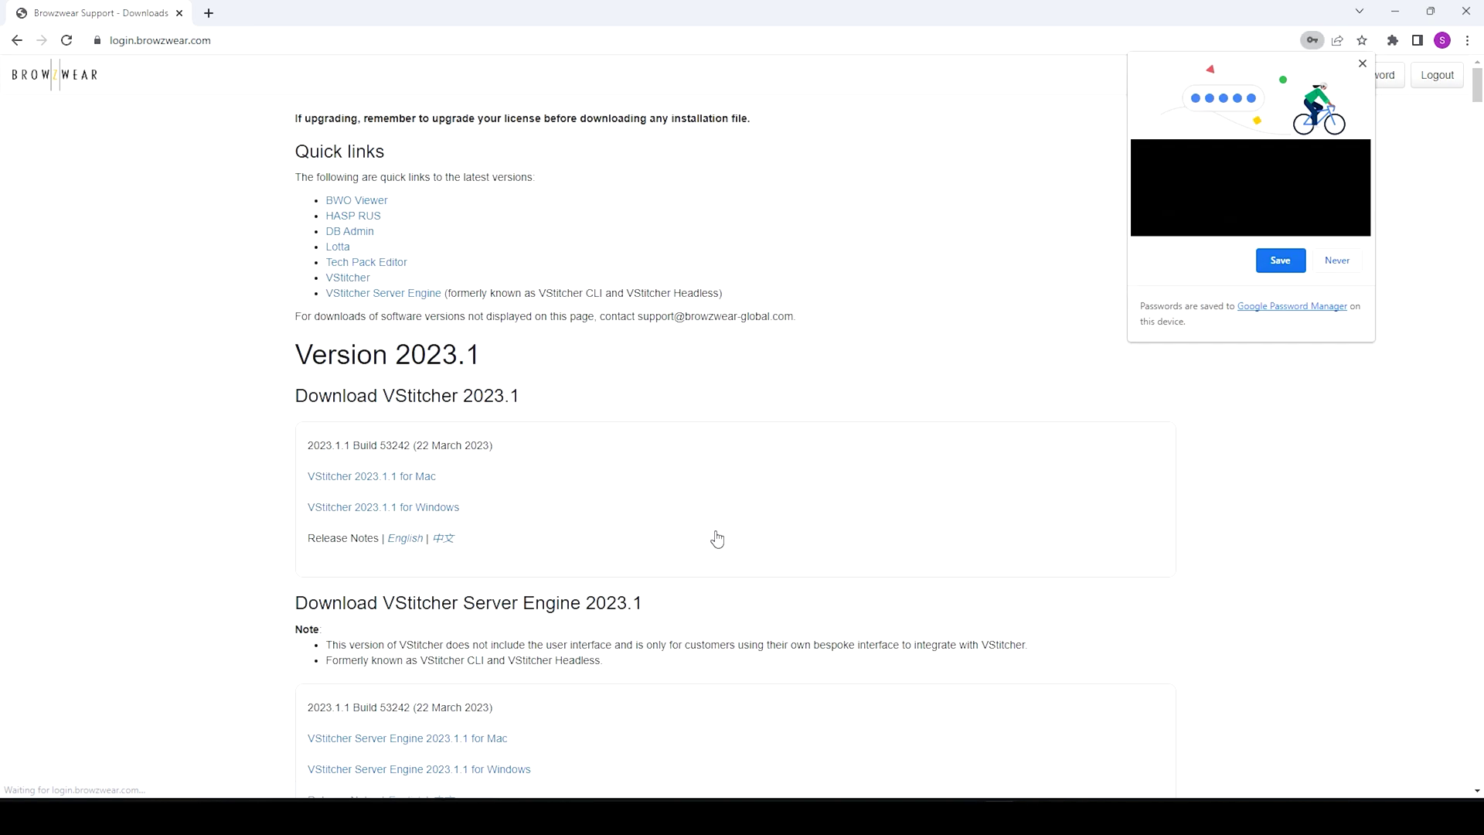
click(1363, 64)
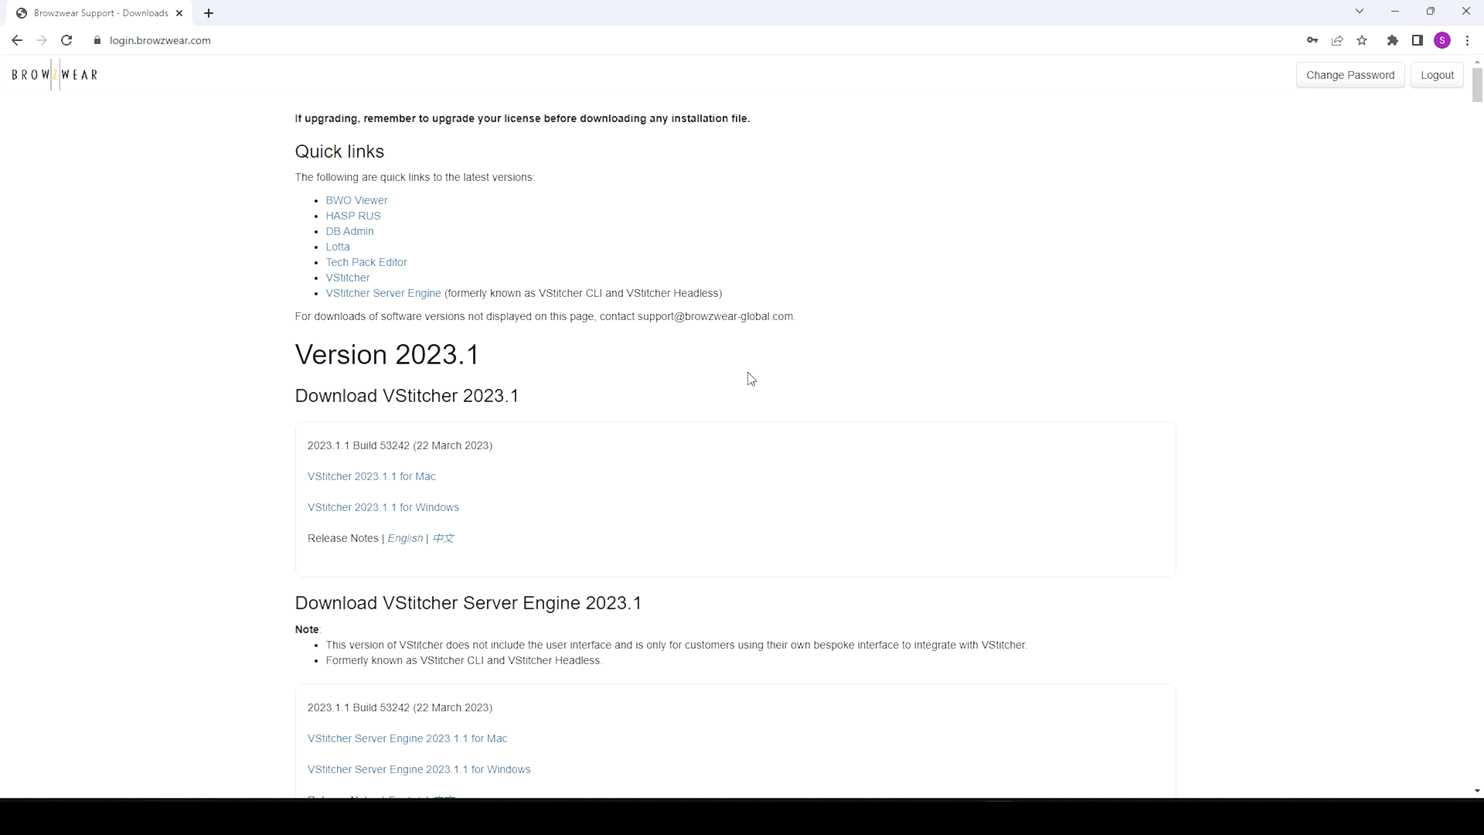
- Download VStitcher 2022.2.4 for Windows from the Version 2022.2 section
scroll(748, 379, down, 4)
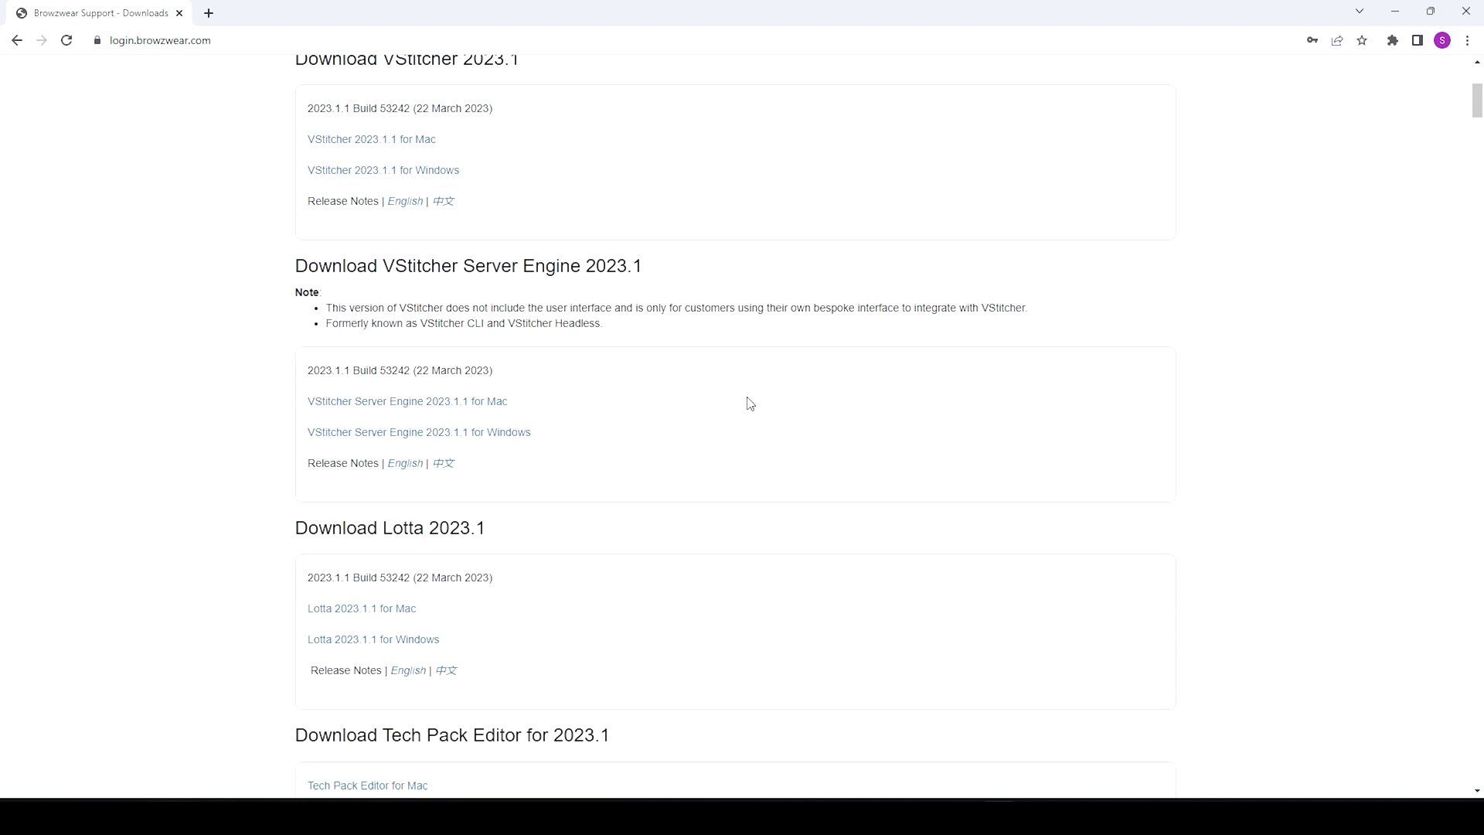
scroll(748, 402, down, 8)
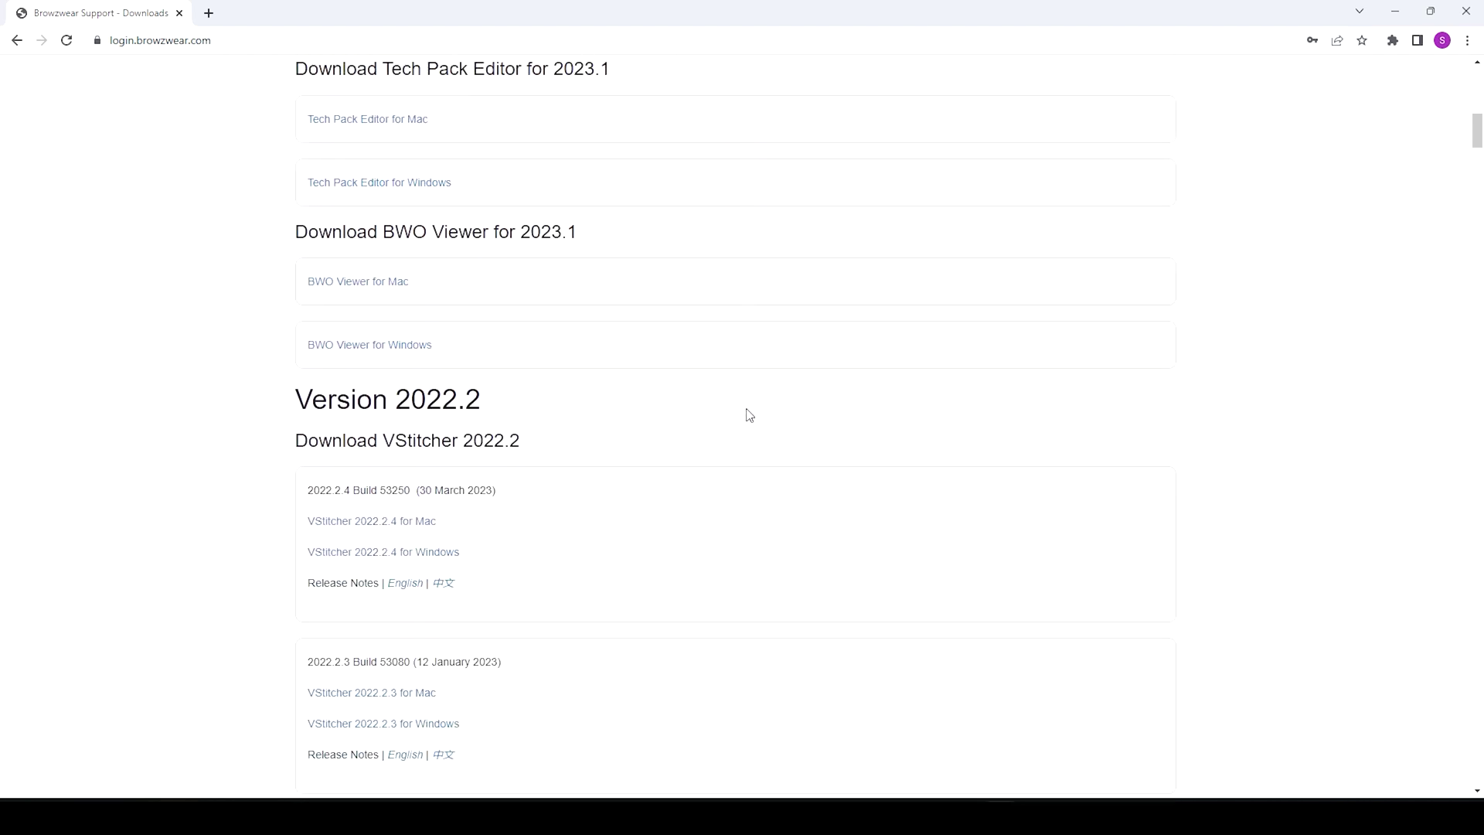
scroll(748, 415, down, 3)
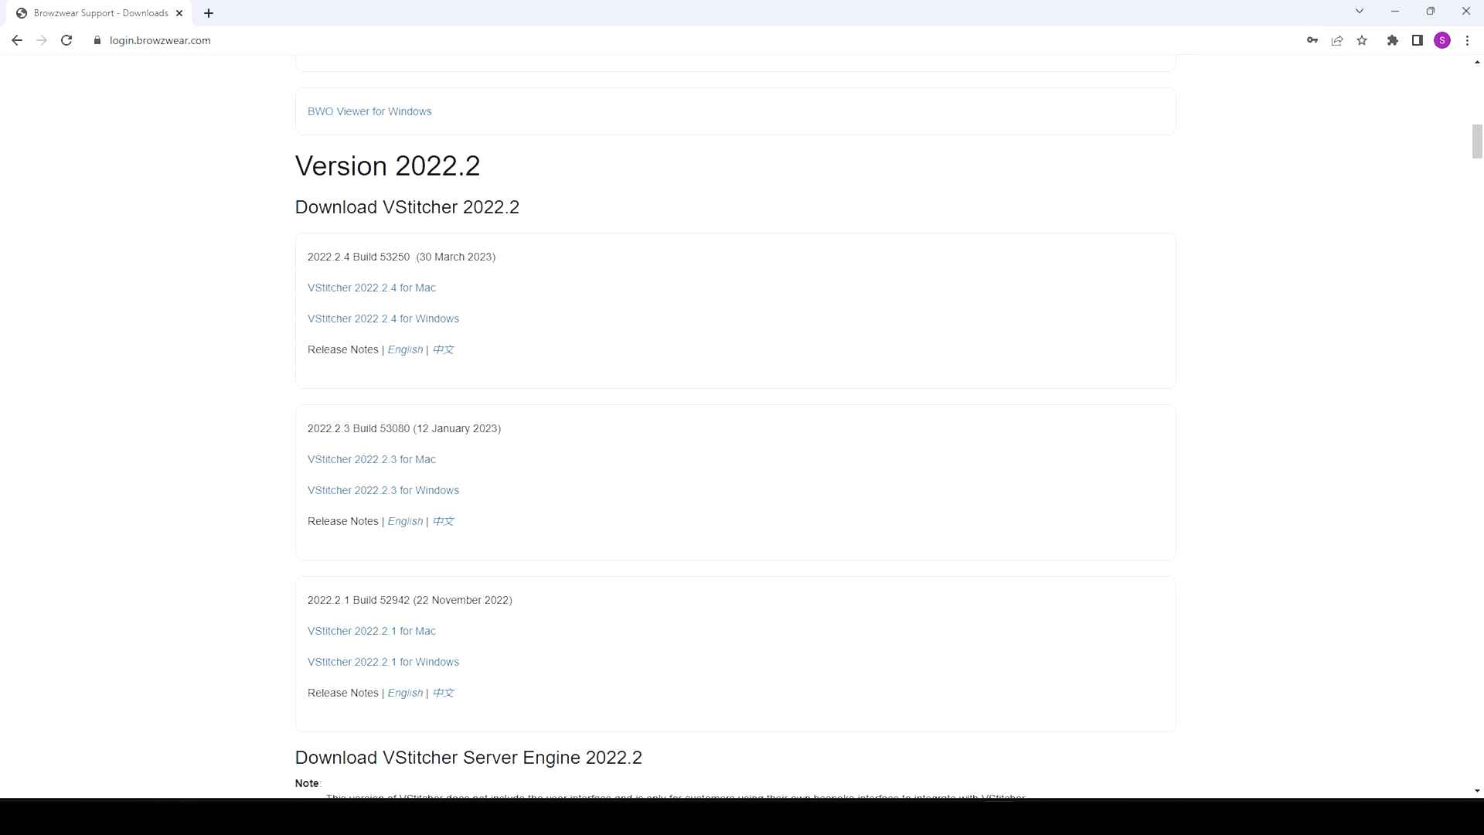
click(414, 318)
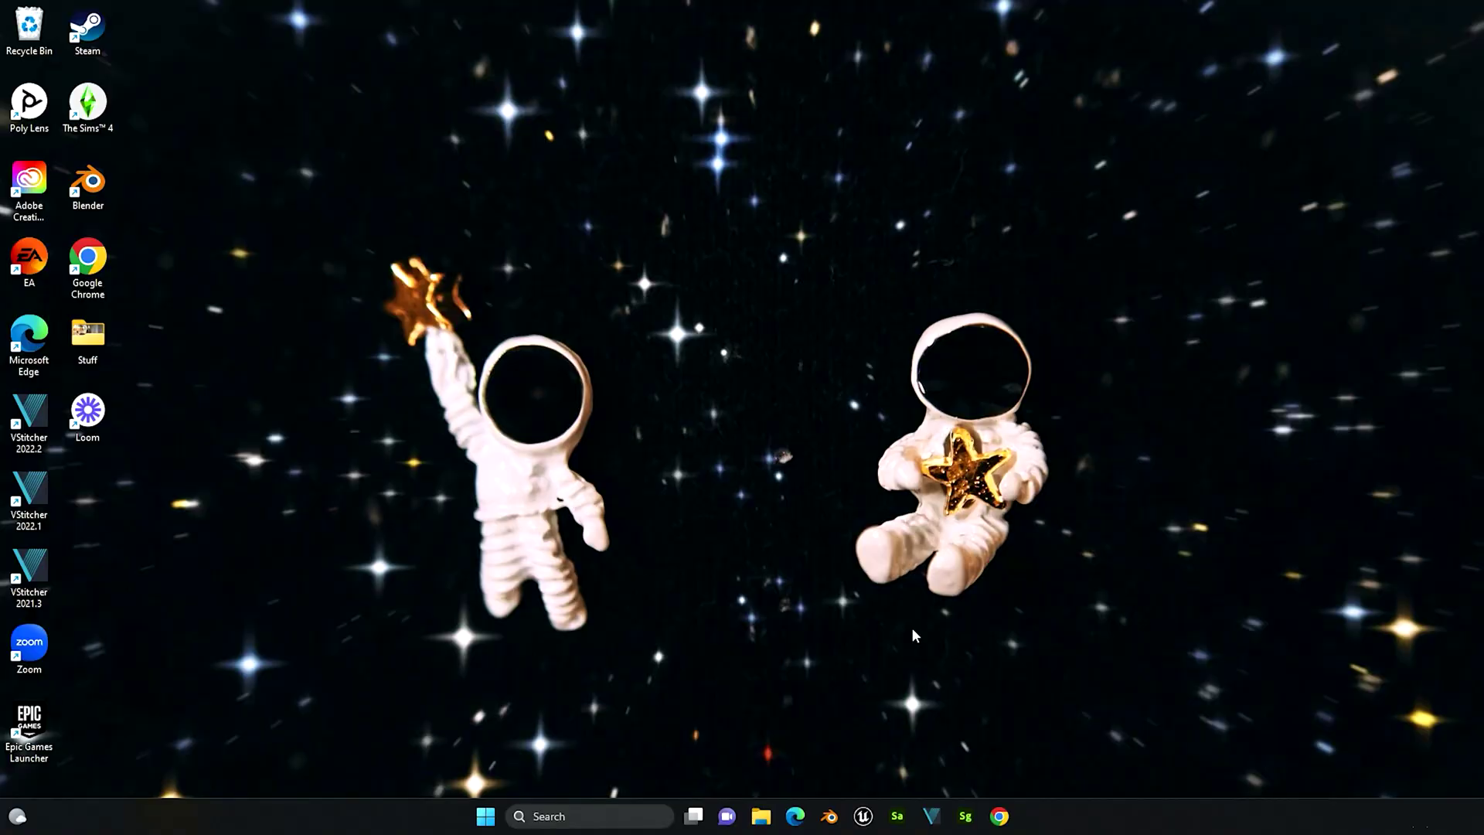
- Launch VStitcher and arrange the 2D and 3D windows side by side, widening the 3D window
click(934, 823)
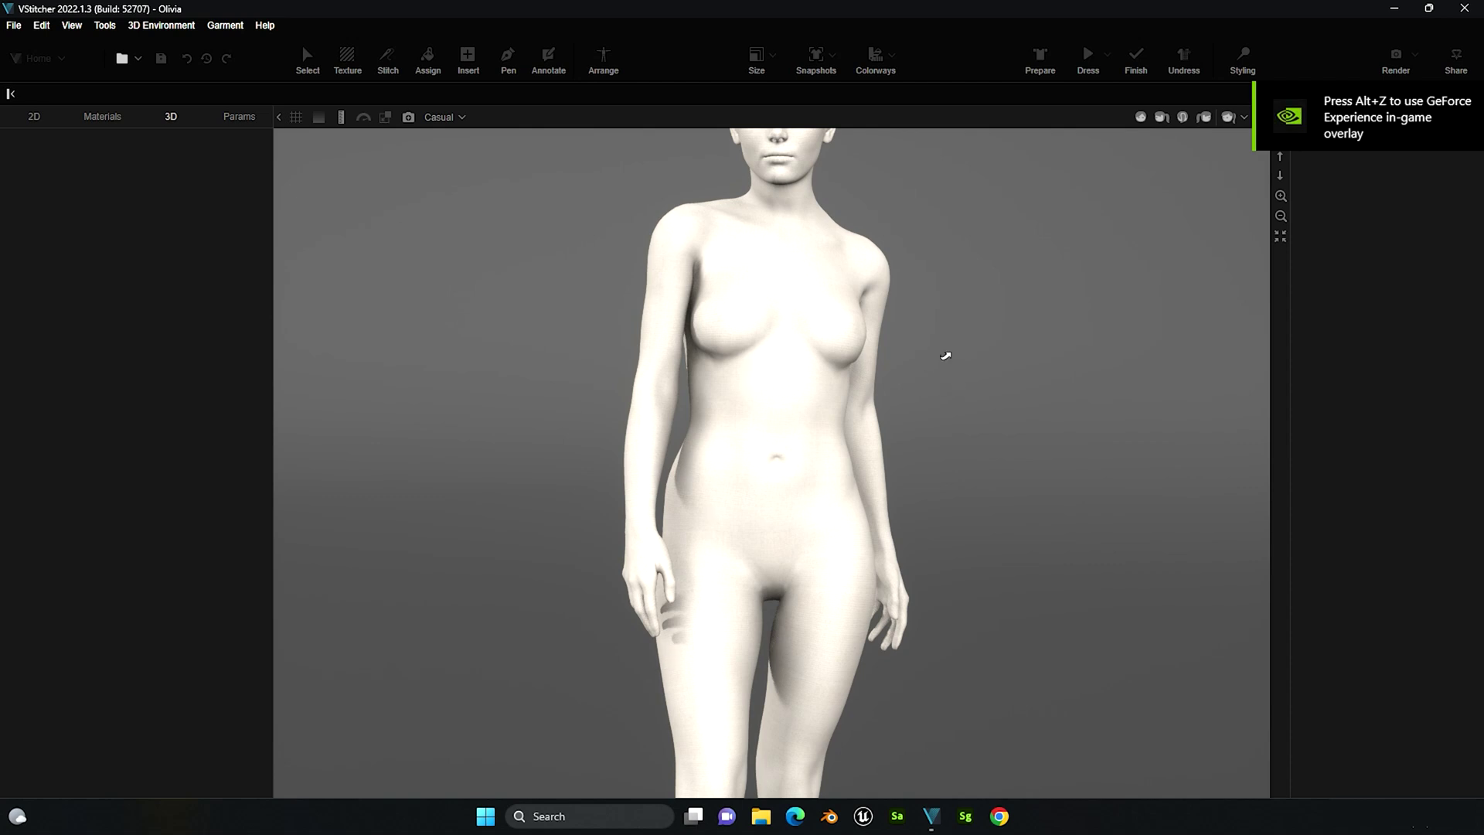
scroll(810, 331, down, 5)
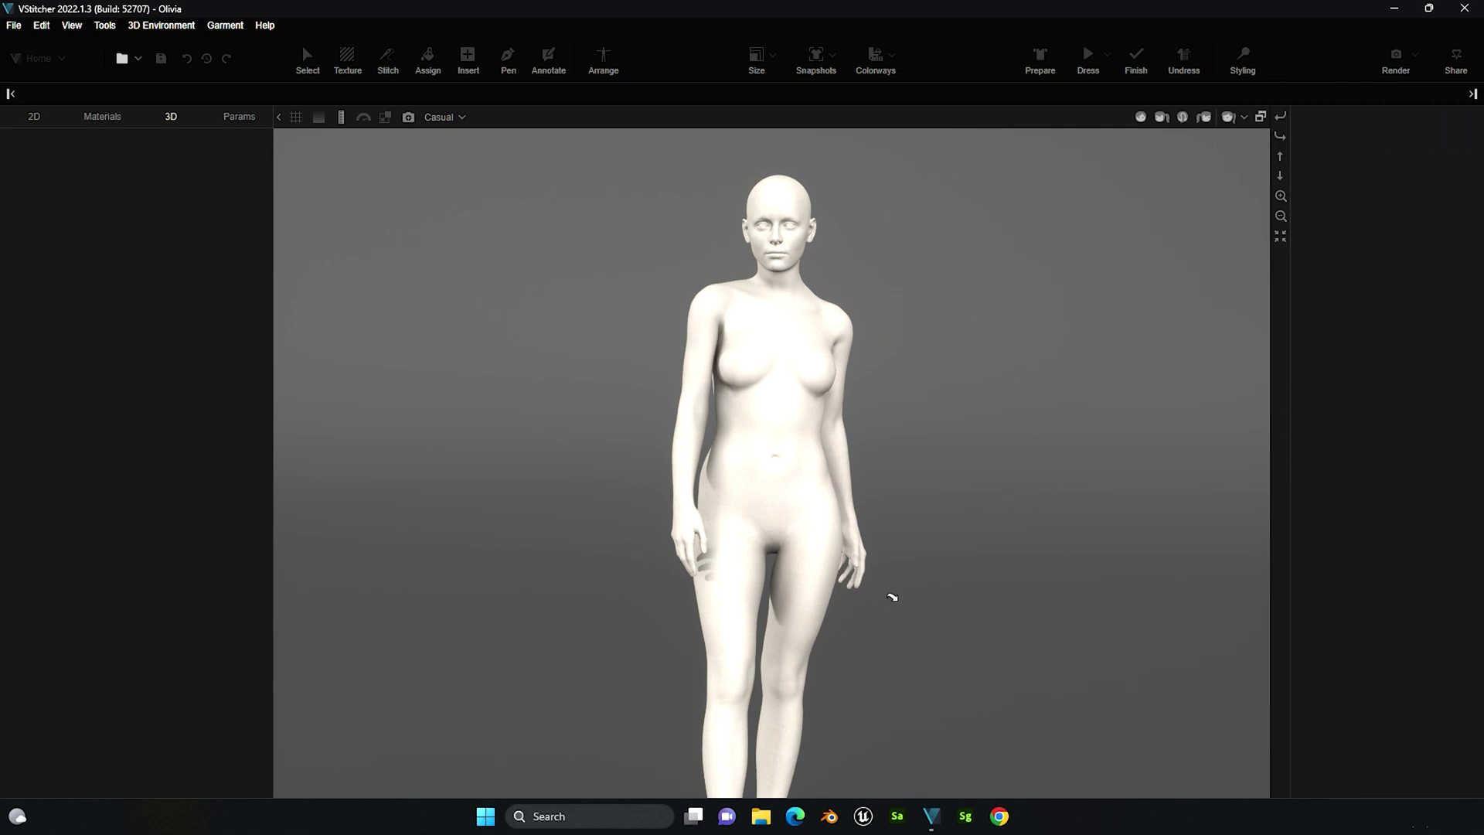
drag(901, 594, 606, 458)
key(space)
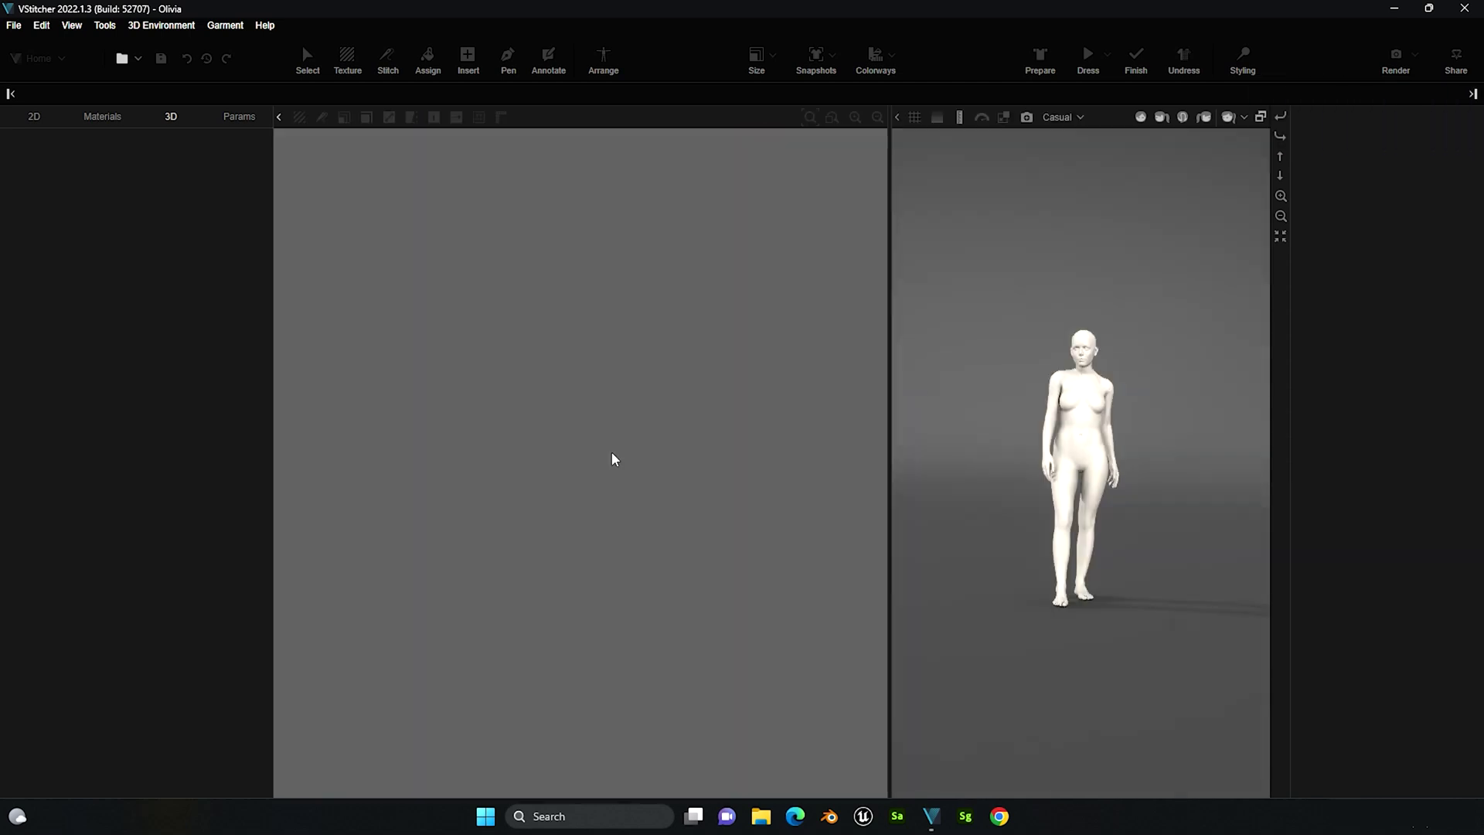
drag(885, 430, 781, 437)
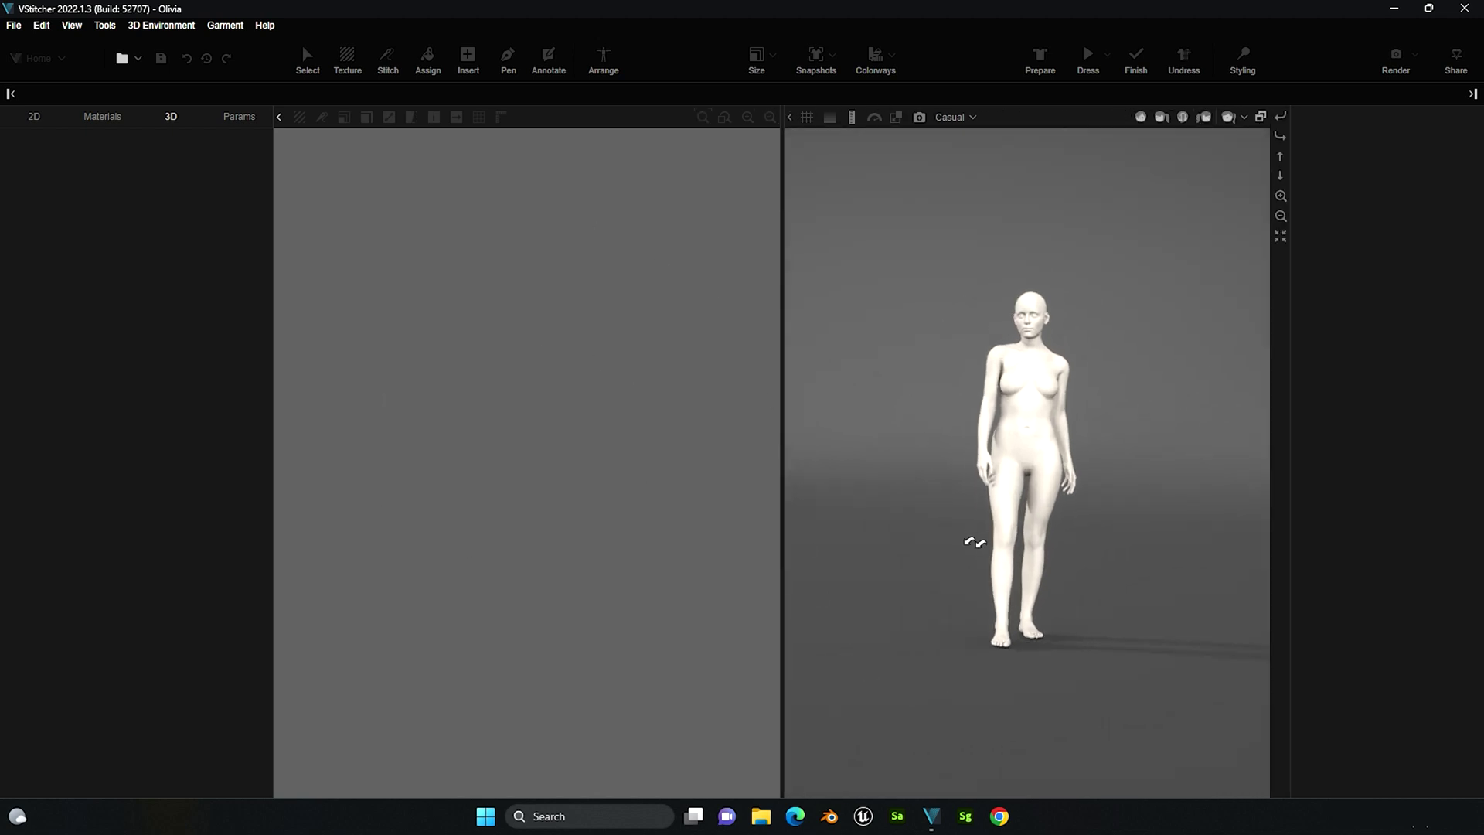
key(space)
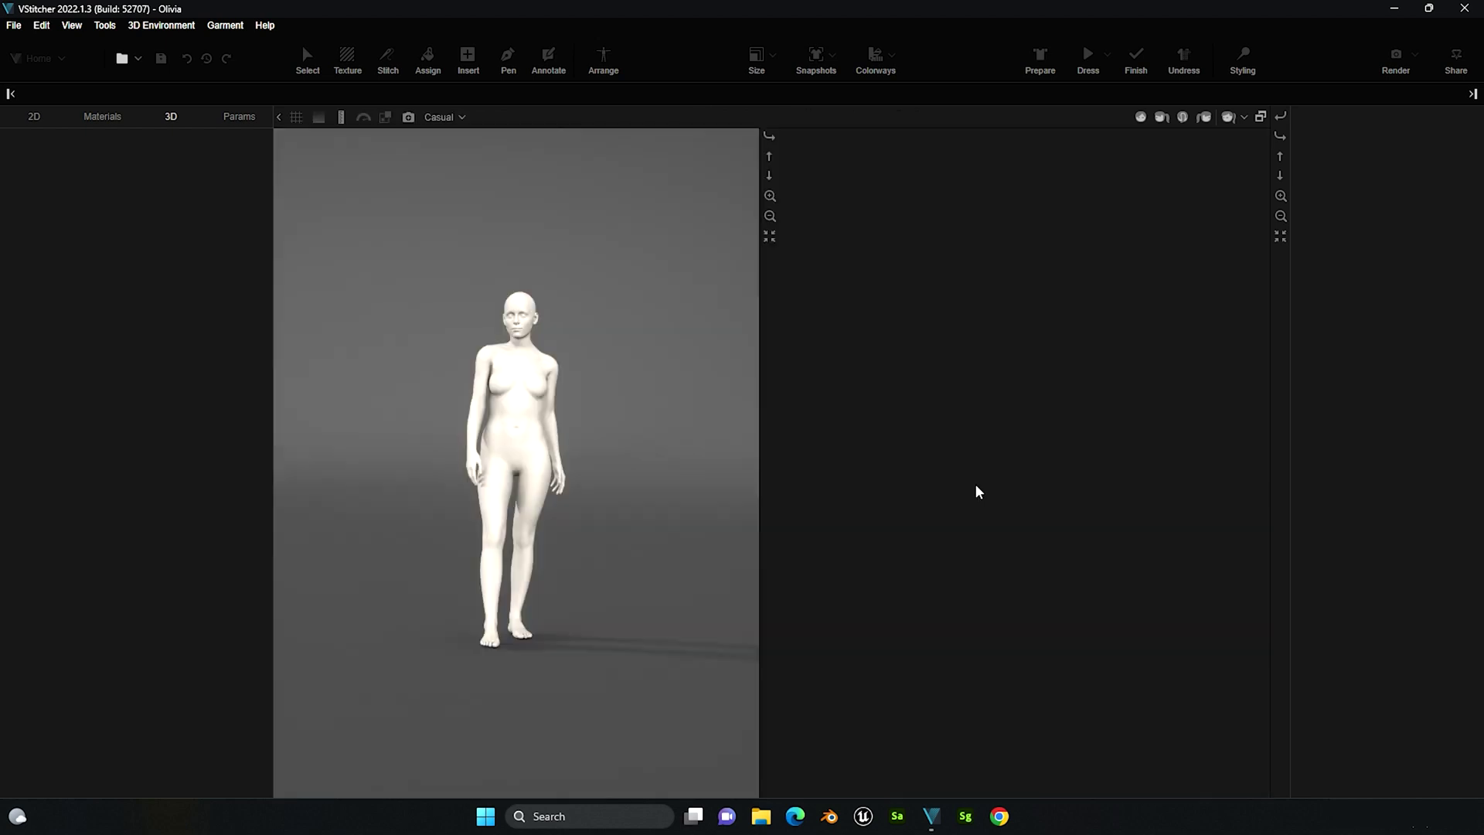
key(space)
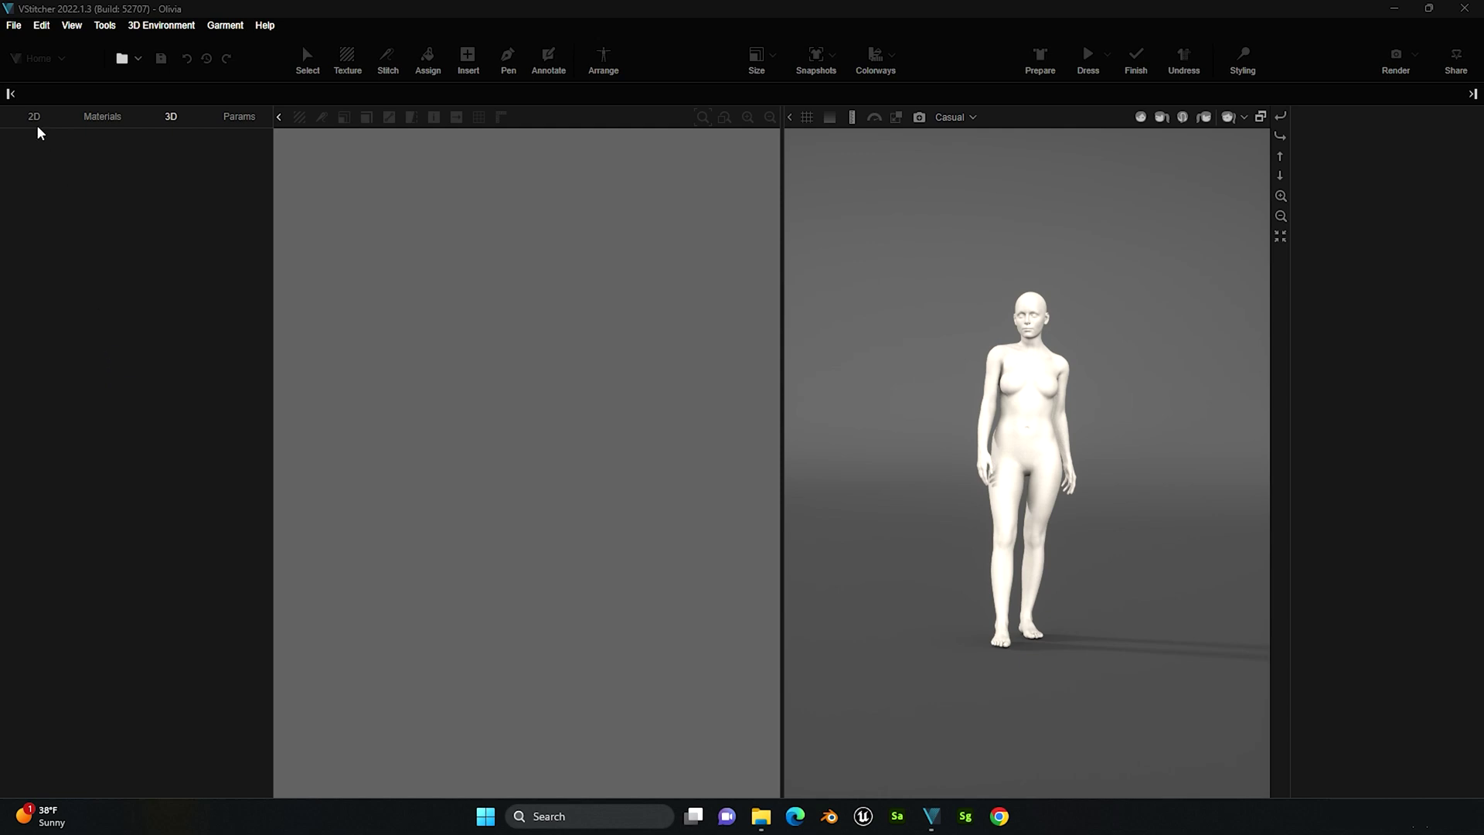
- Open the Robe garment file from the Desktop folder
click(17, 28)
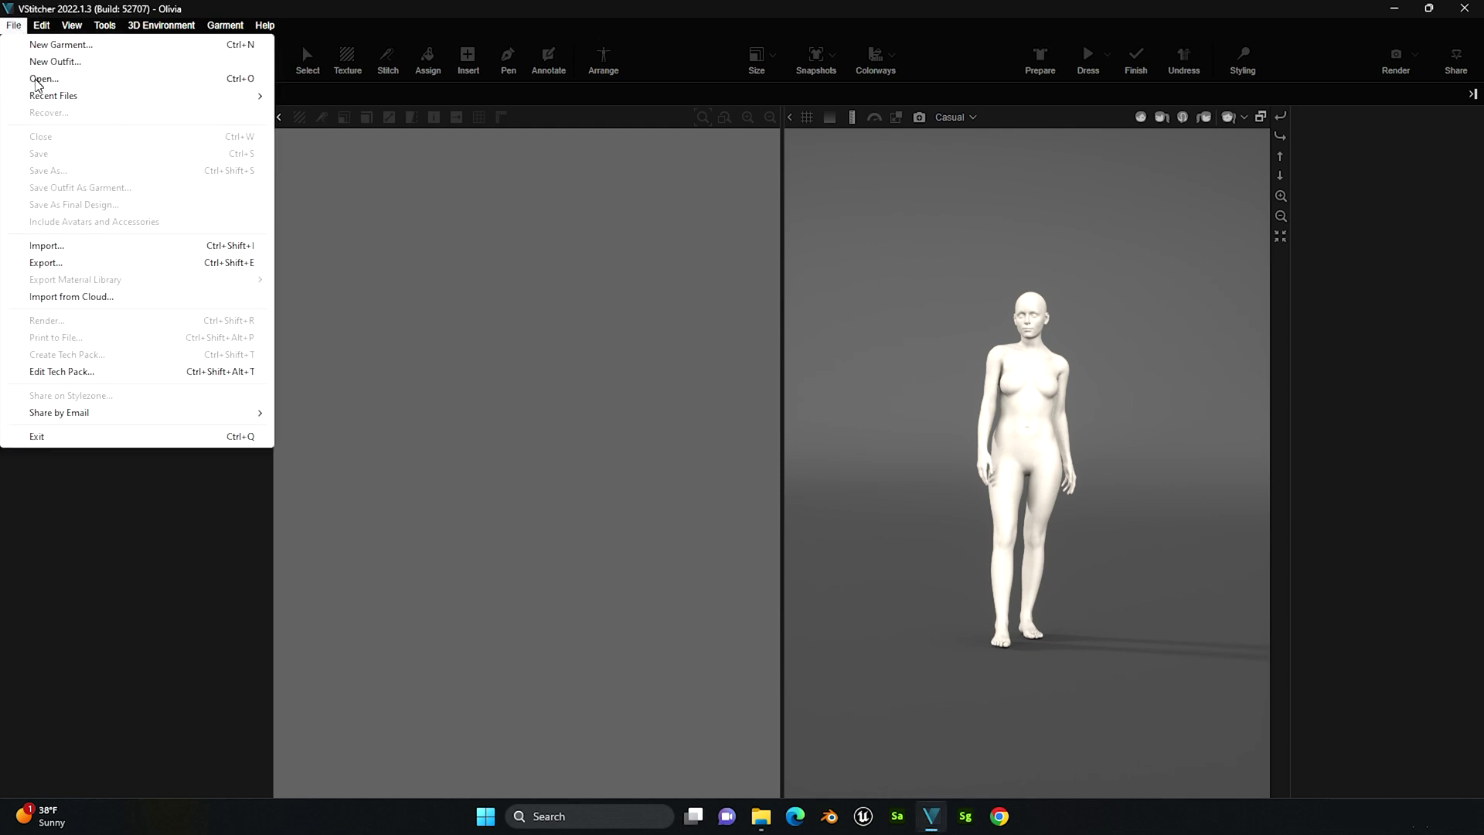
click(40, 80)
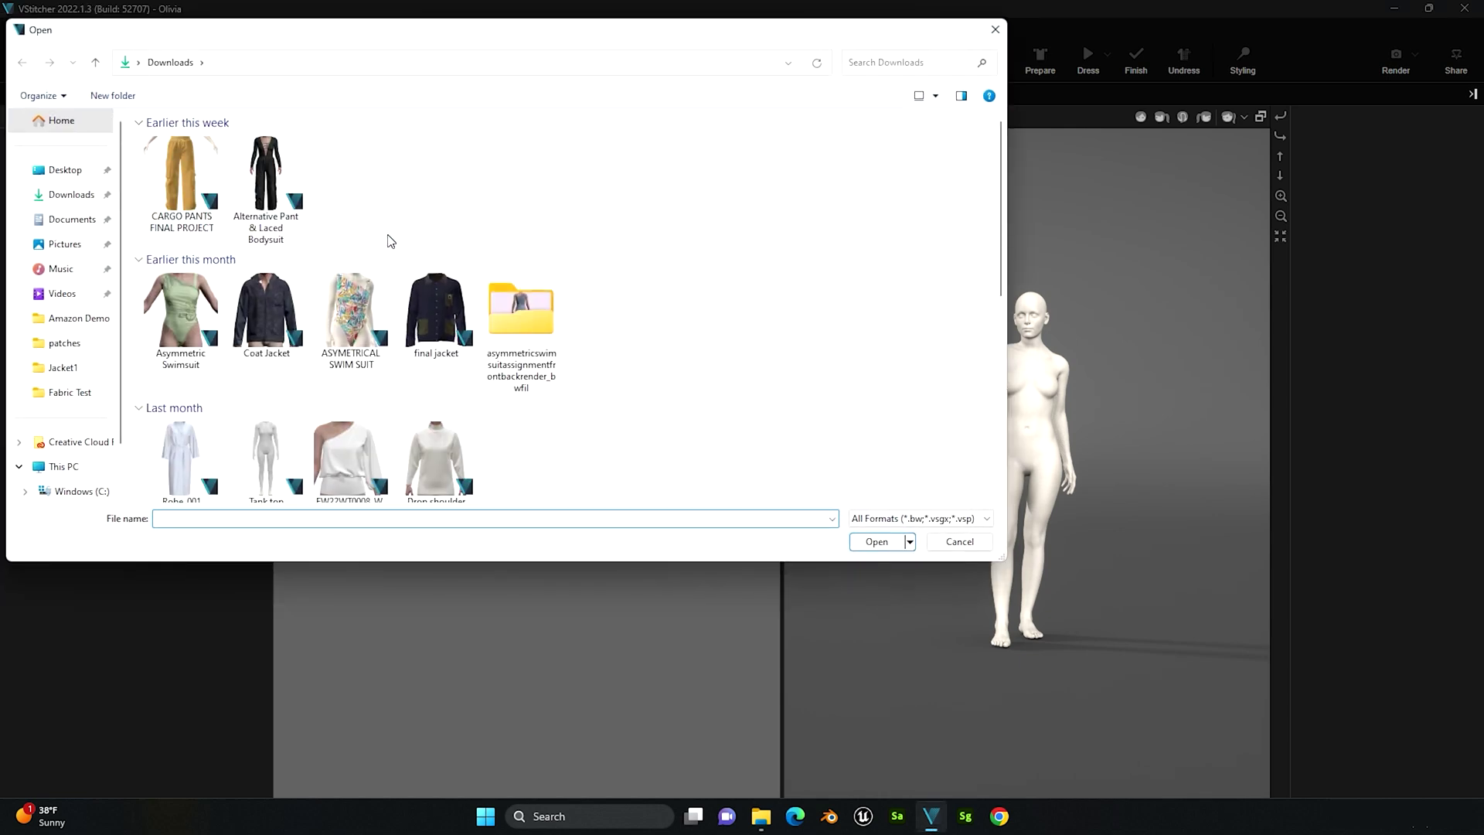
click(46, 170)
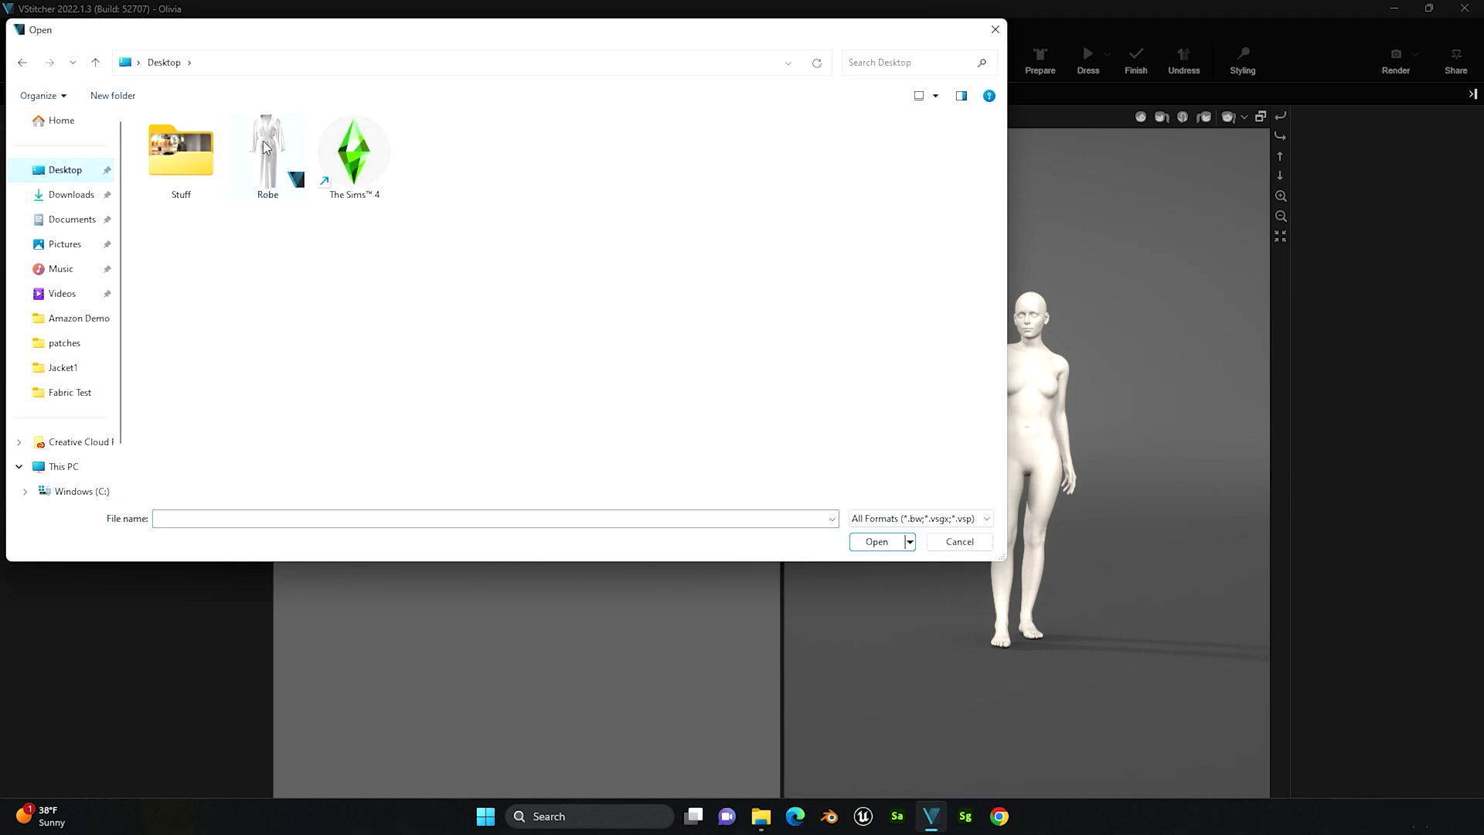
click(271, 169)
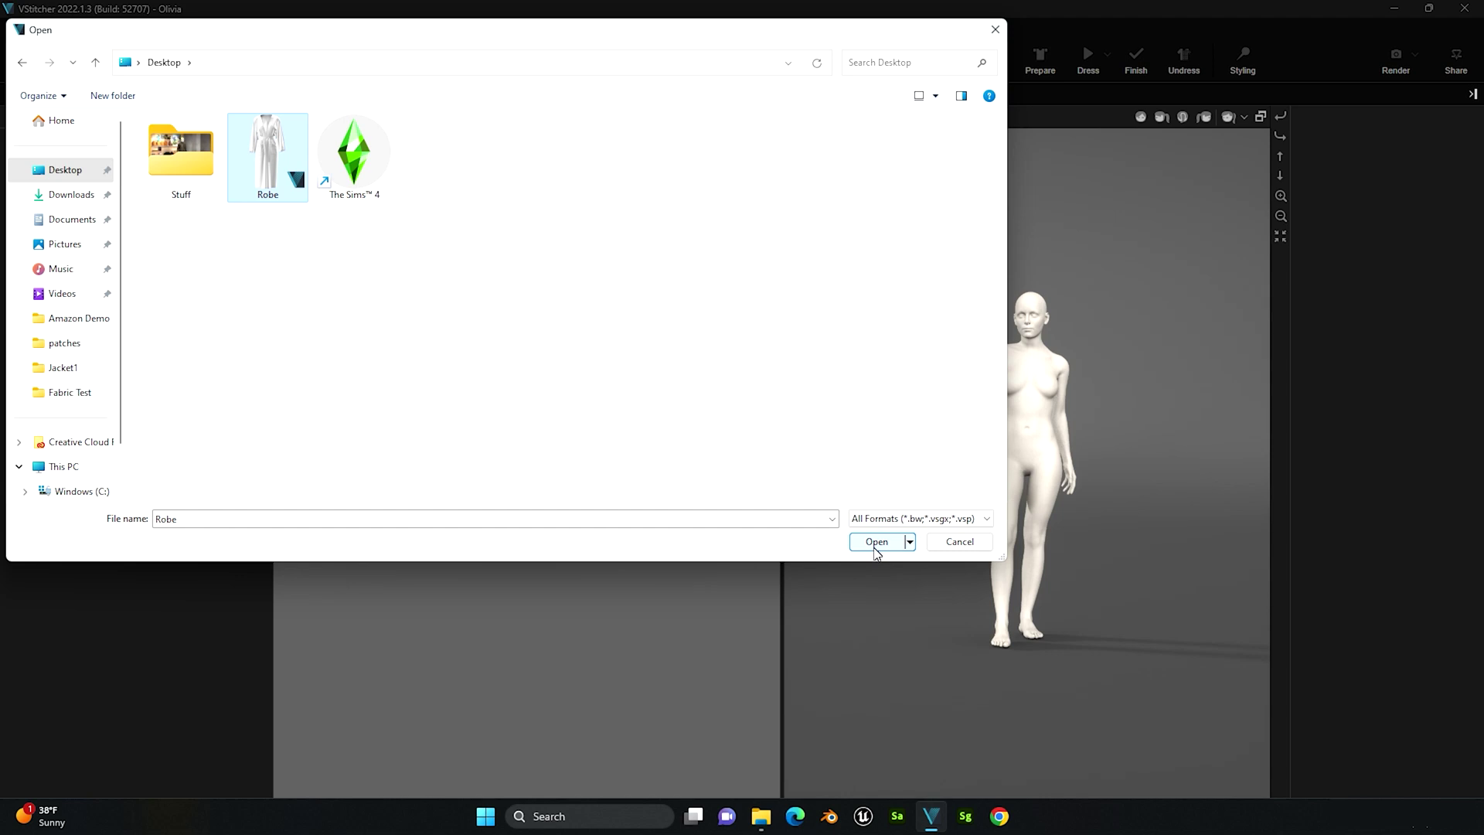
click(876, 542)
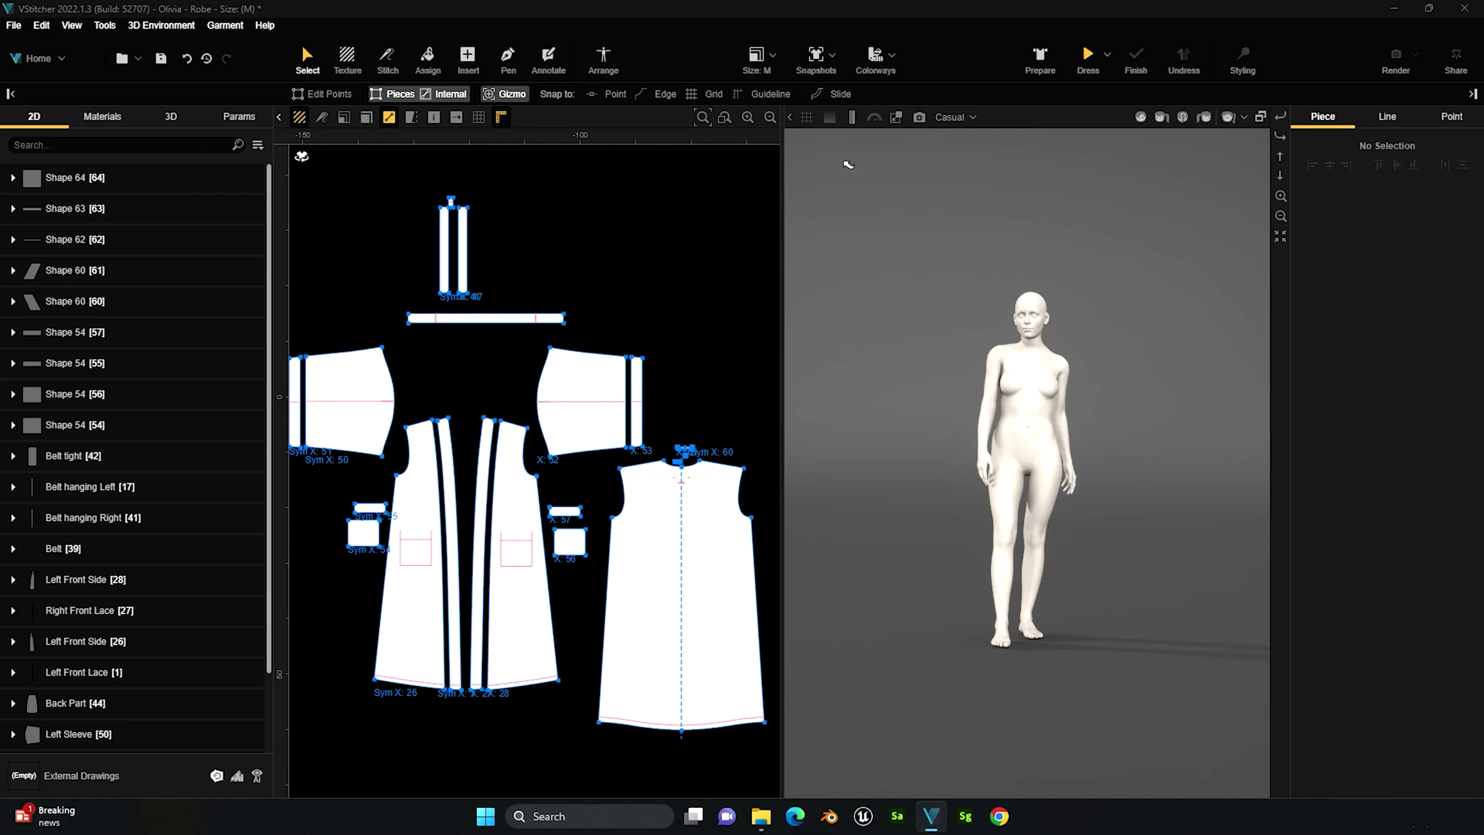
- Load the garment's saved snapshot and inspect the dressed robe from the front and side
click(829, 54)
click(825, 124)
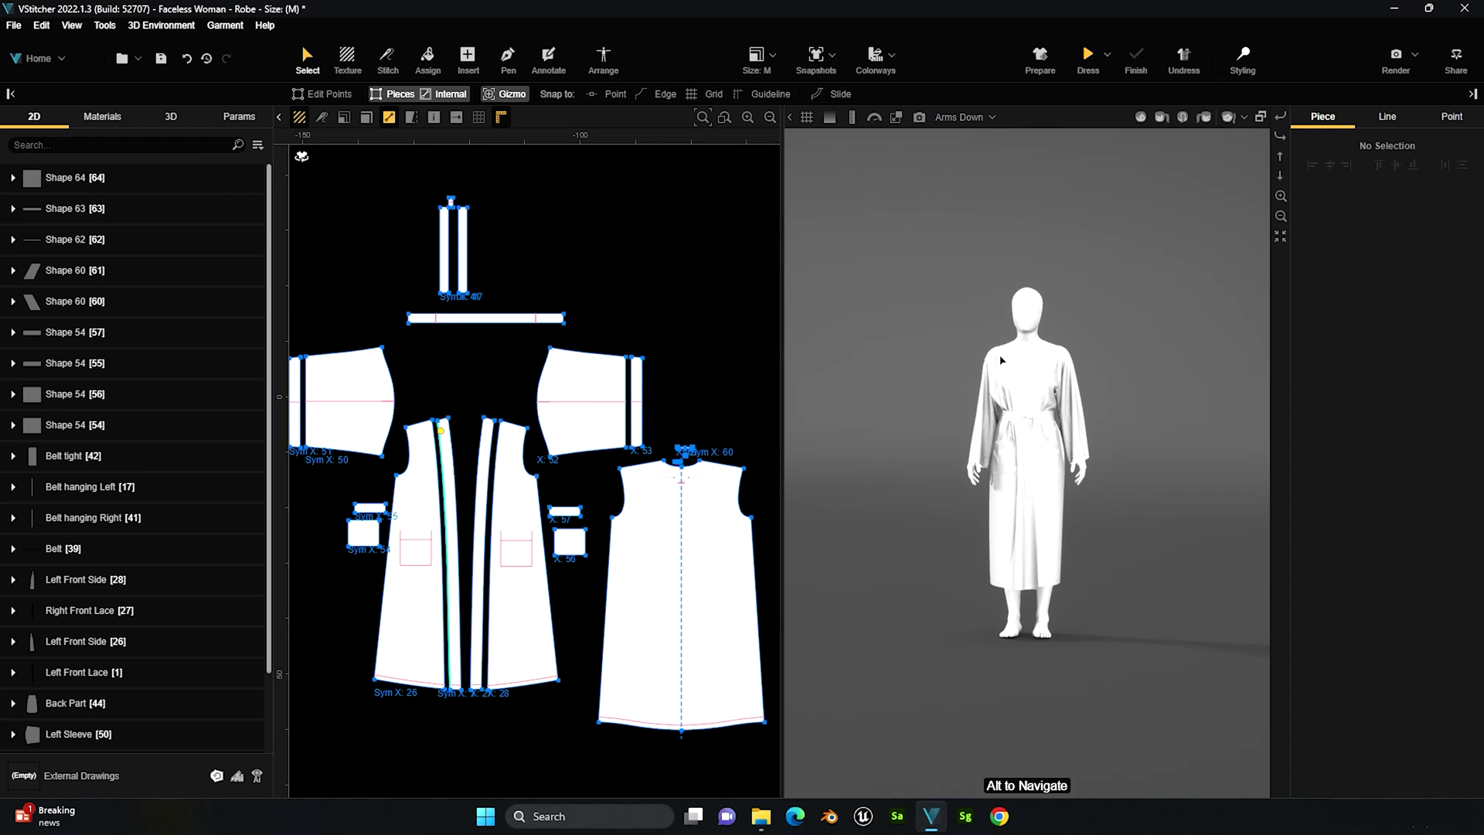
scroll(997, 364, up, 5)
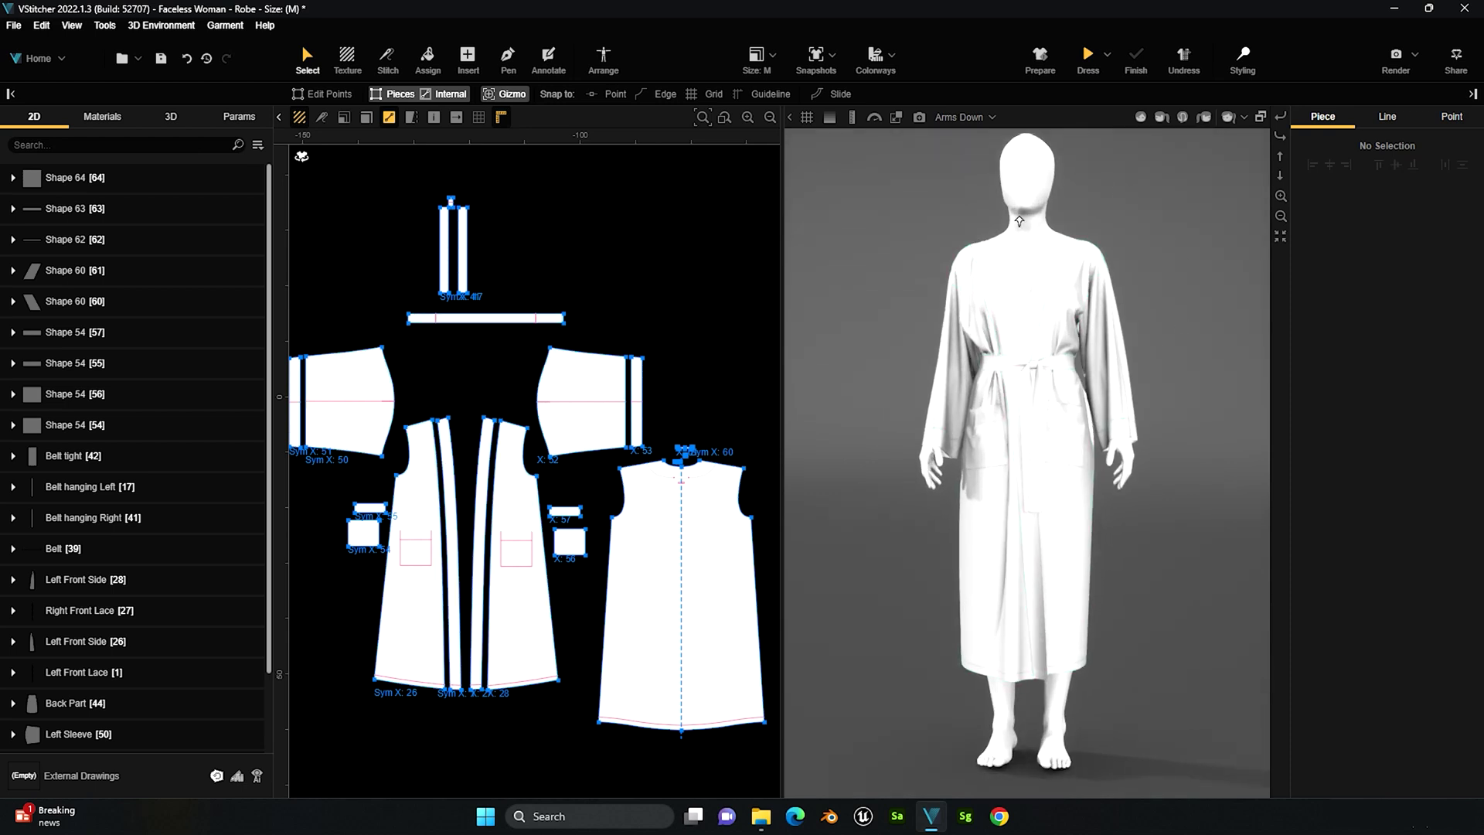
alt+drag(1159, 358, 1142, 407)
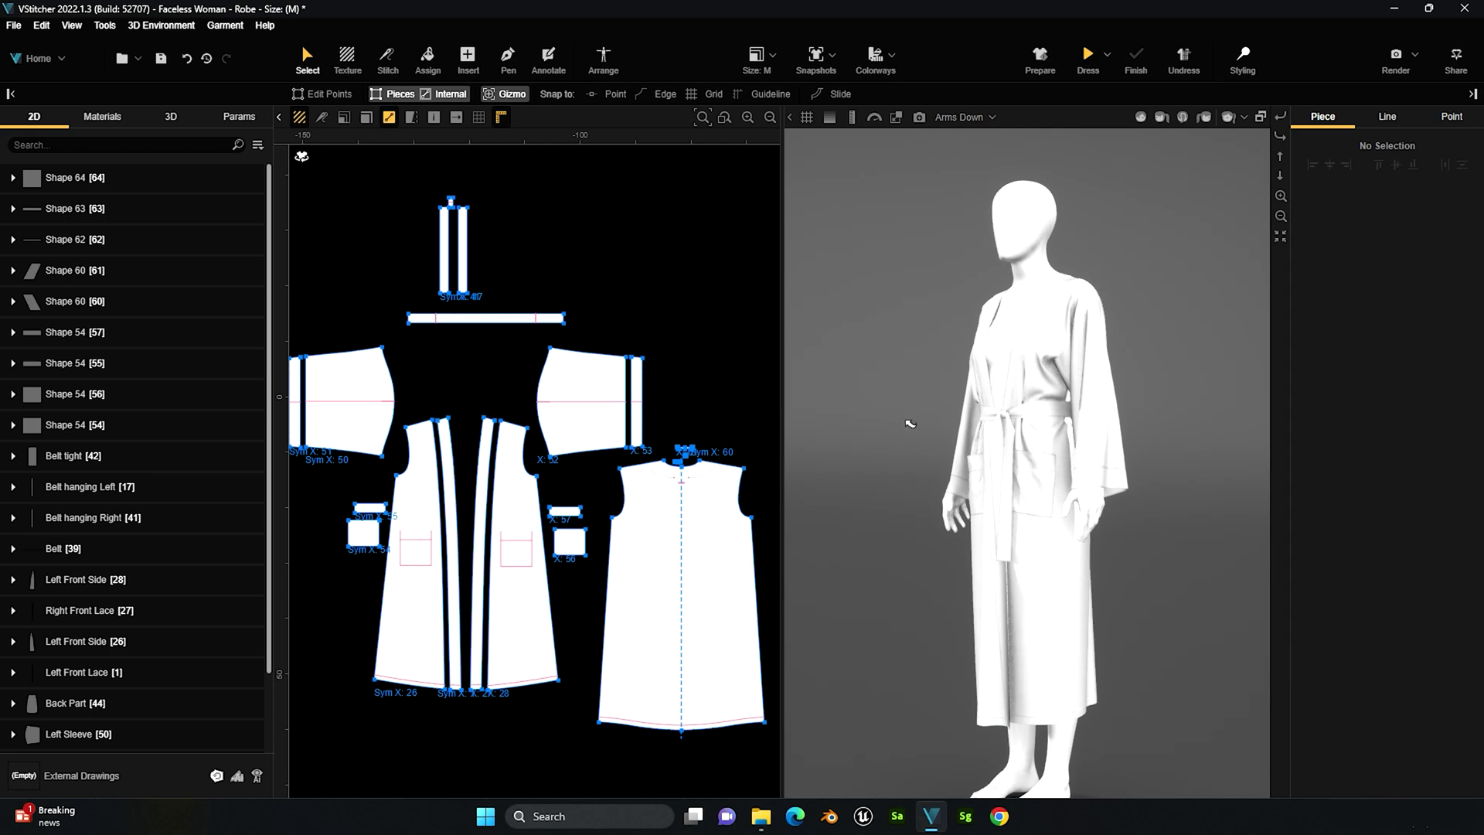
alt+drag(912, 425, 1191, 484)
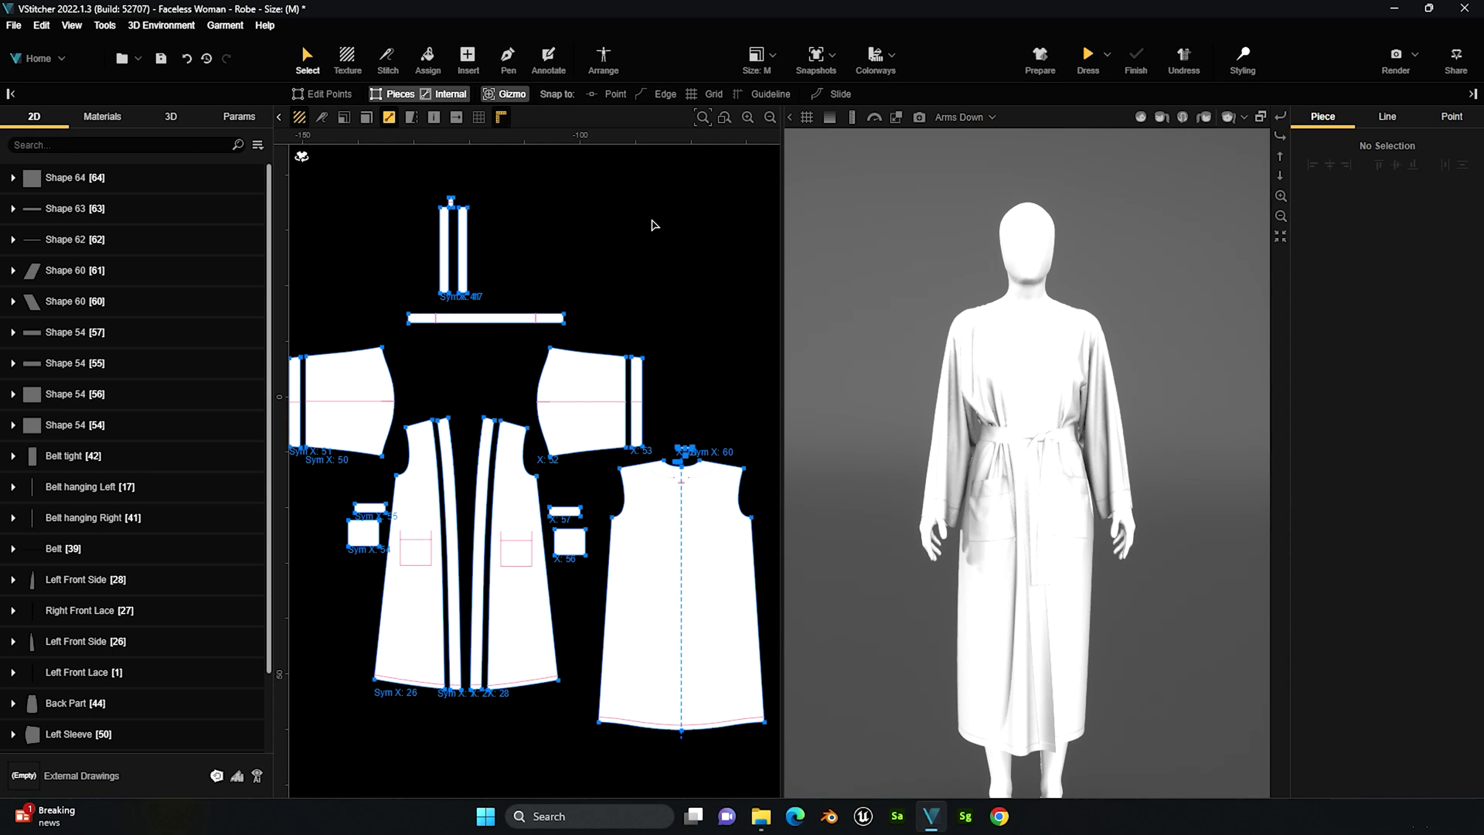
- Look at the Colorways workspace and return to the Home workspace
click(62, 61)
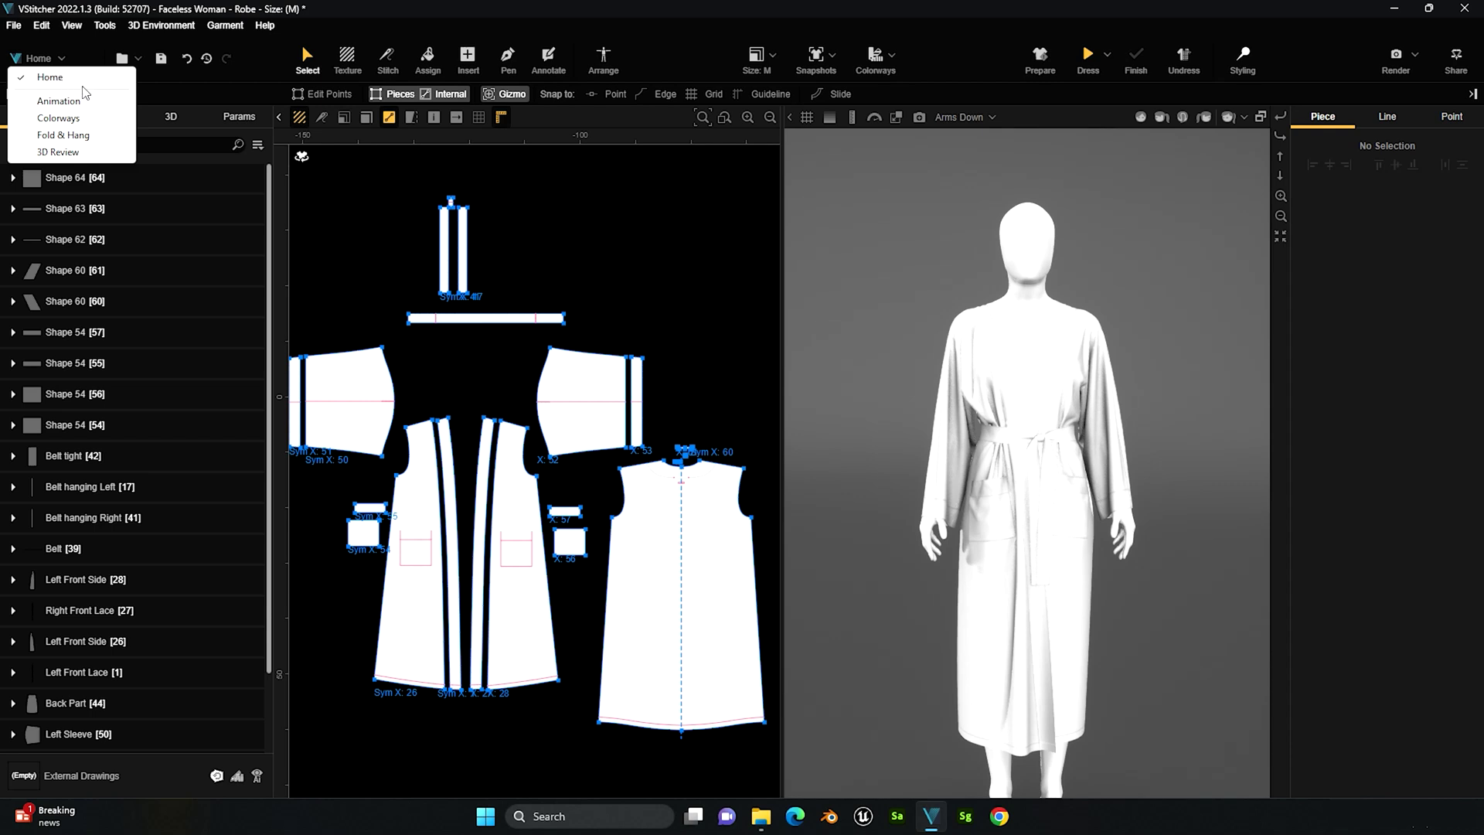
click(90, 122)
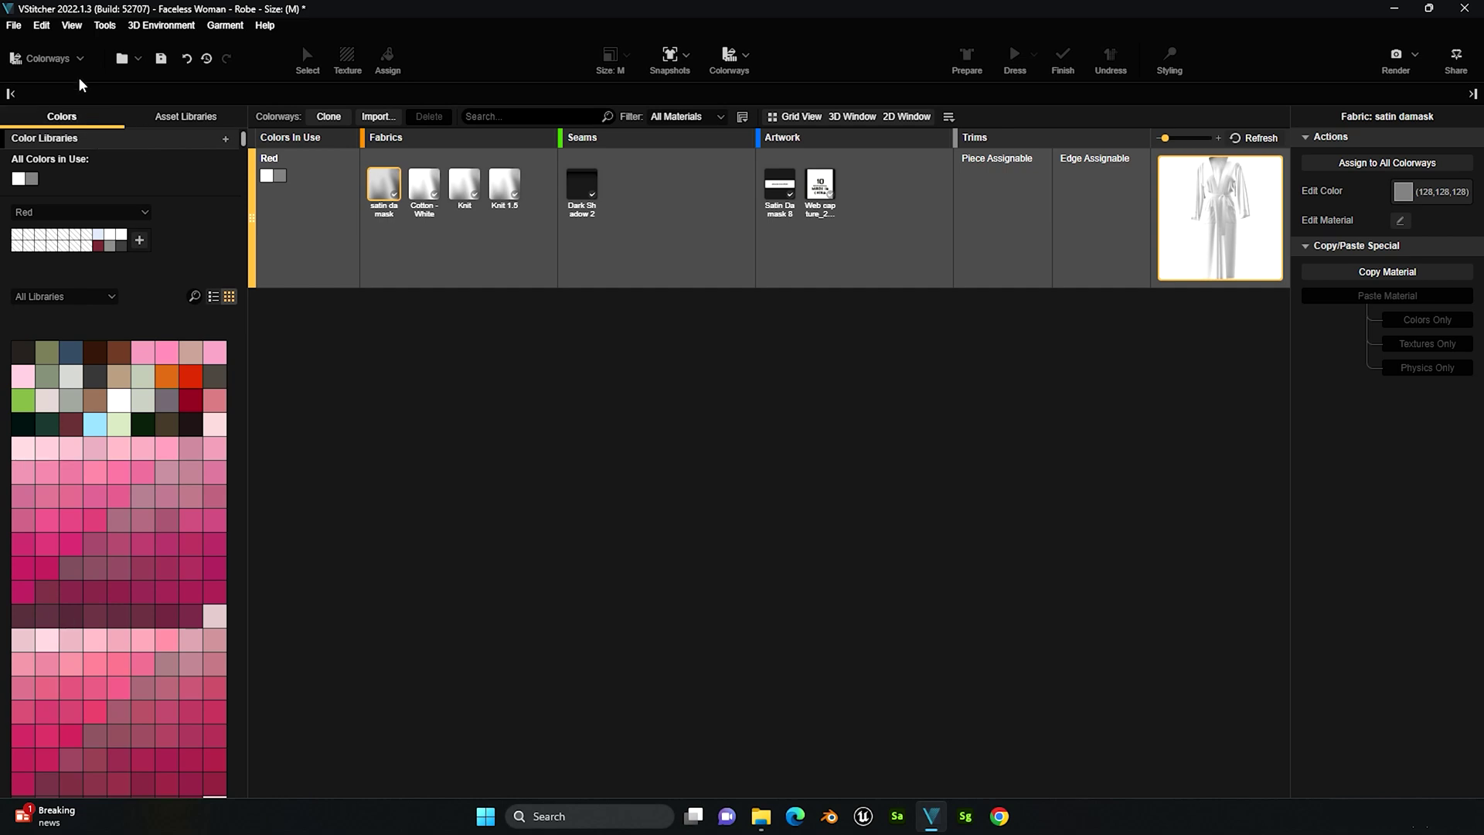
click(81, 57)
click(51, 78)
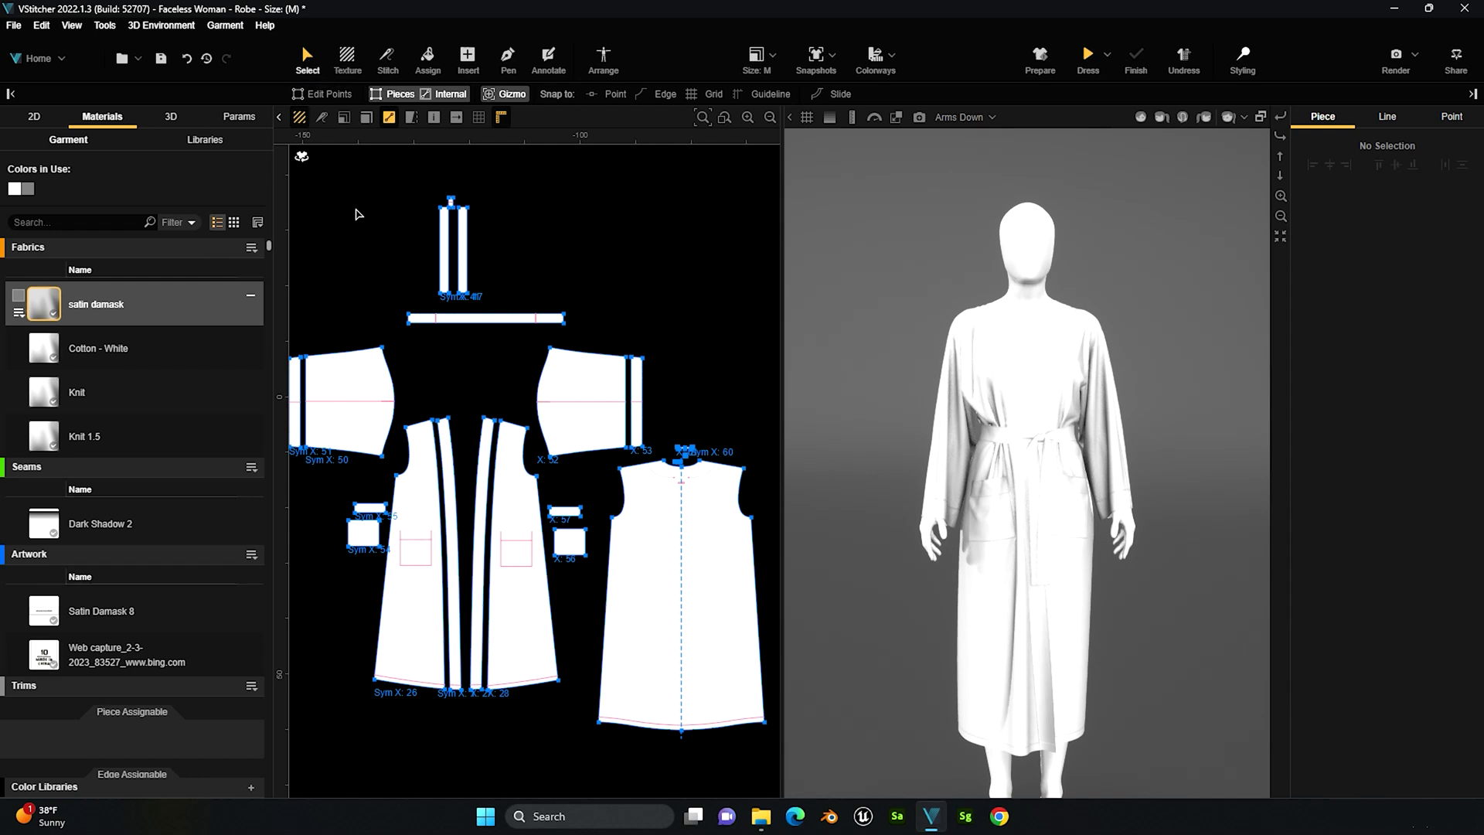
- Move the left sleeve piece about 0.7 in in X and -0.56 in in Y, and review the Texture and Insert tool options
mouse_move(348, 388)
mouse_down()
mouse_move(362, 338)
mouse_move(351, 385)
mouse_up()
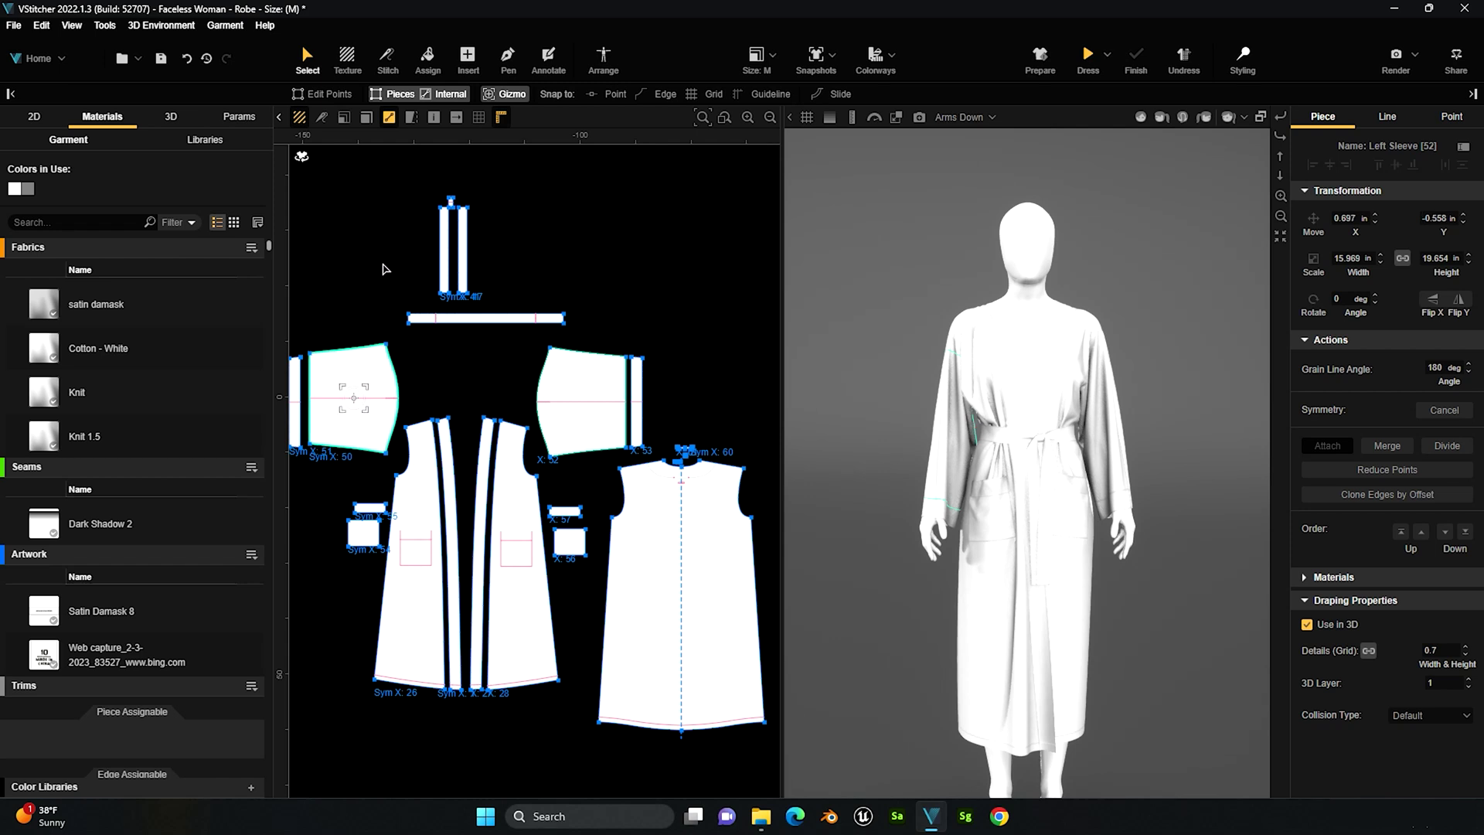
click(352, 68)
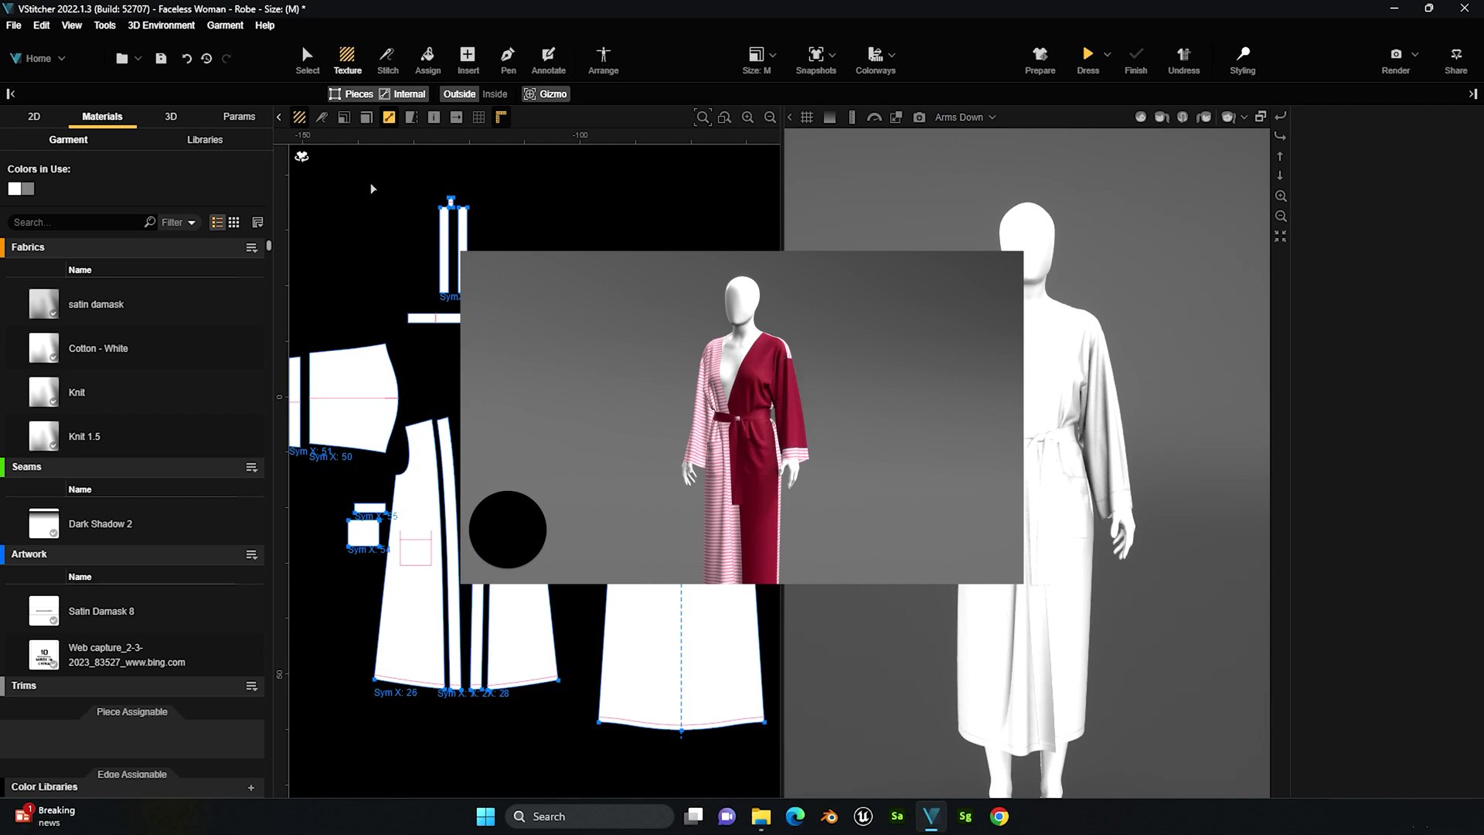
click(468, 56)
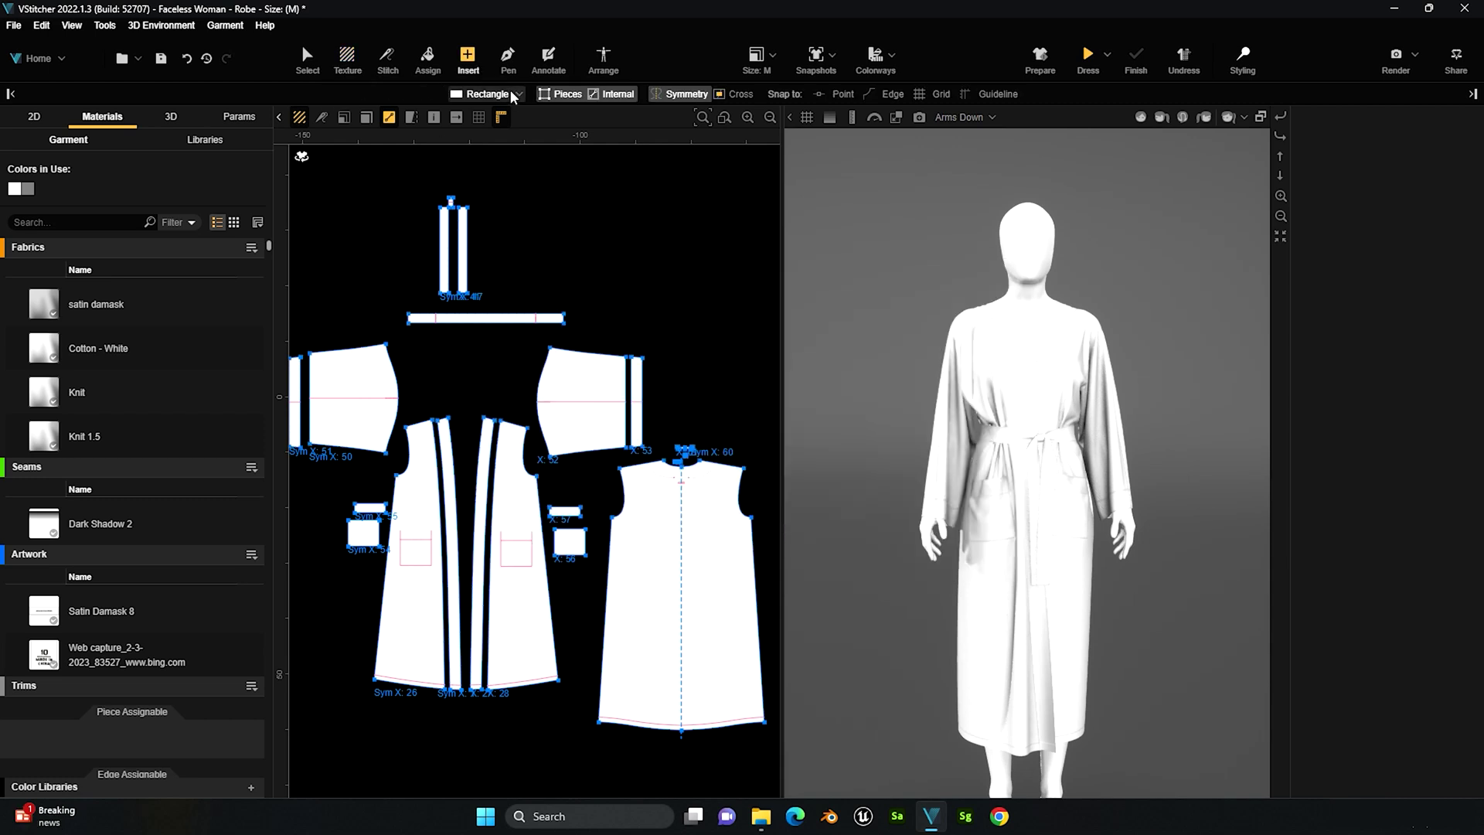
click(517, 95)
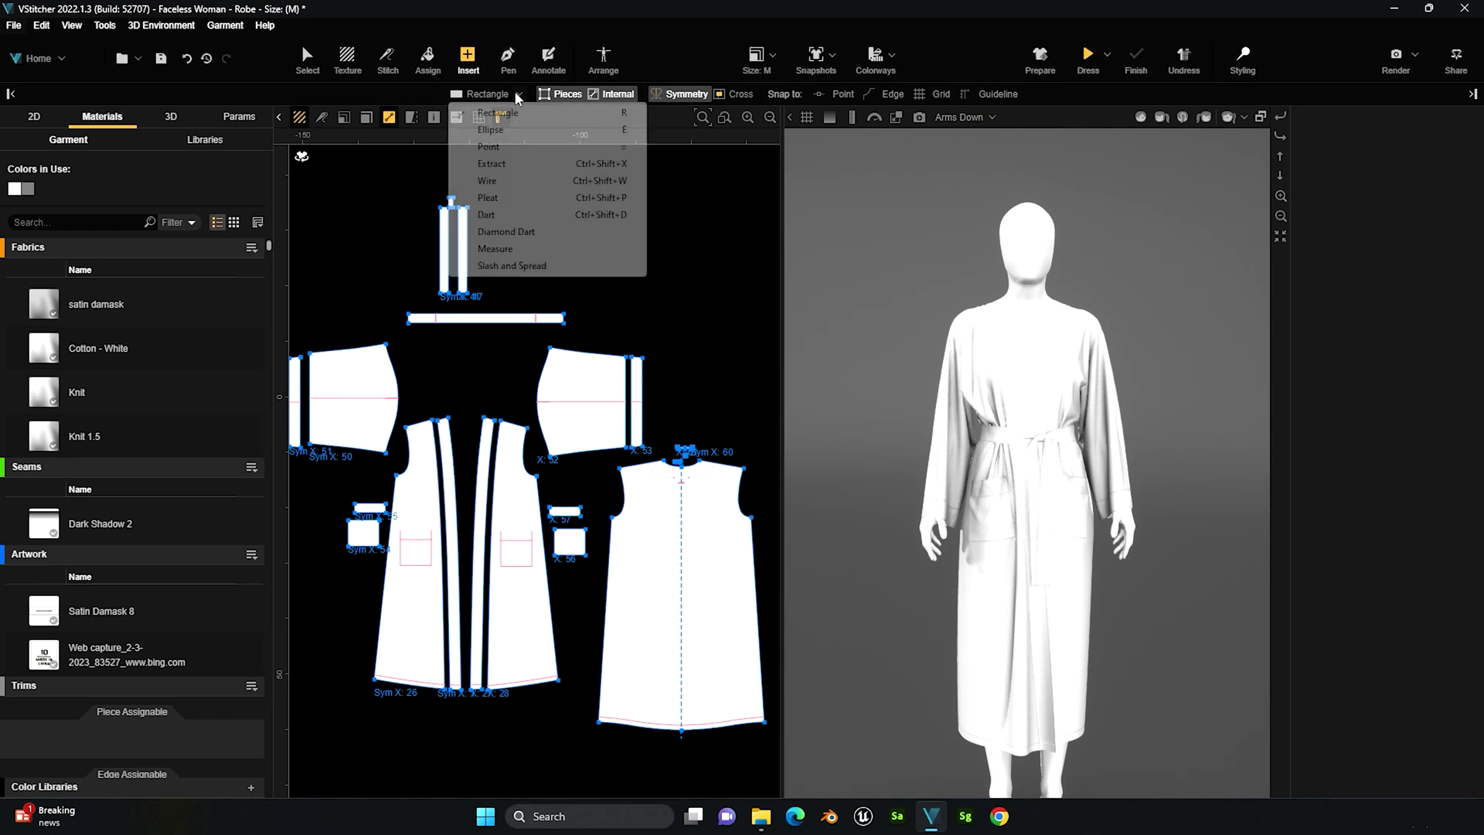
click(431, 88)
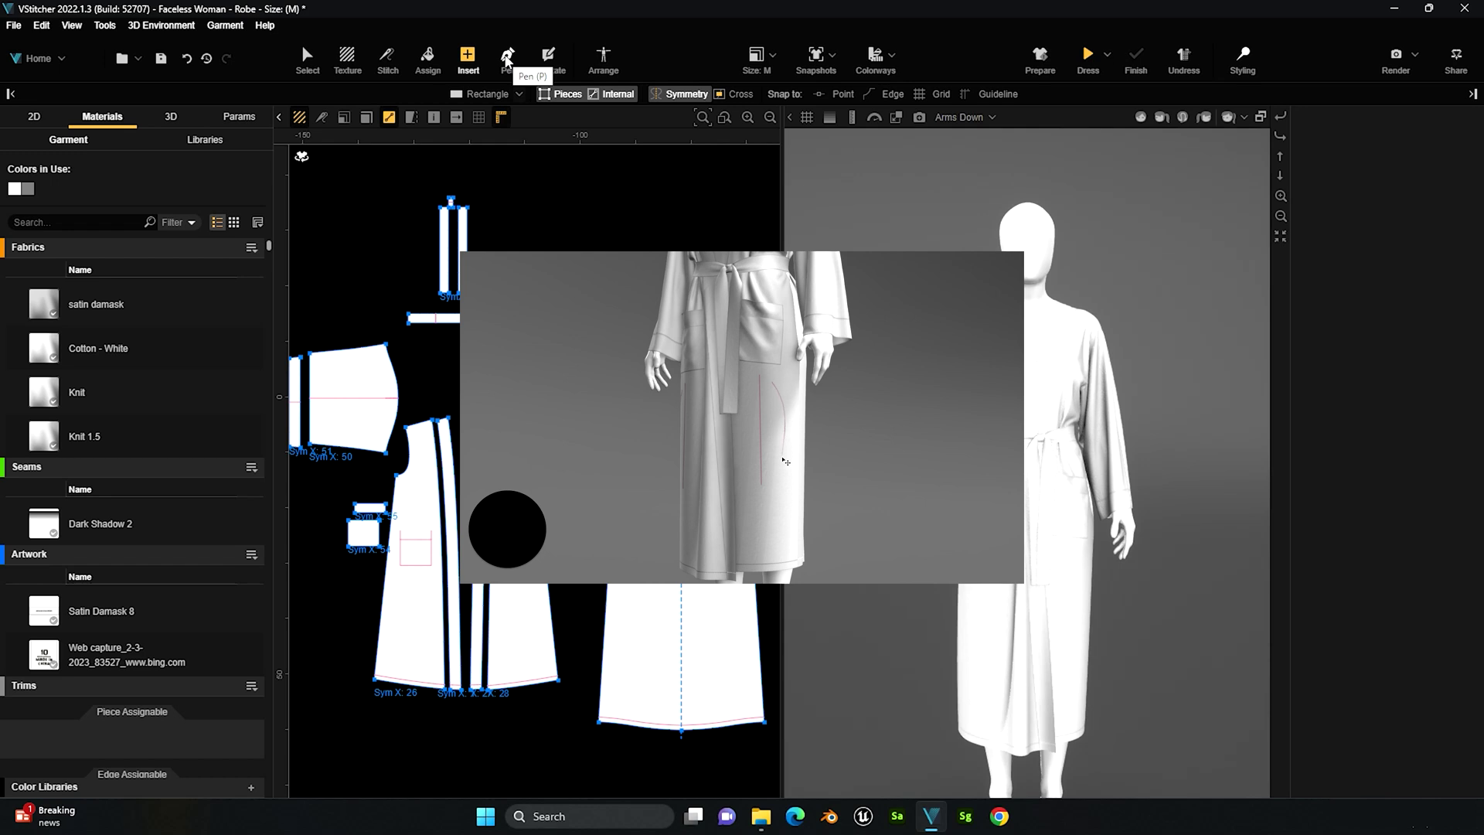
- Examine how the pieces are arranged on the avatar silhouettes, check the sleeve cluster, and return to the pattern layout
click(607, 60)
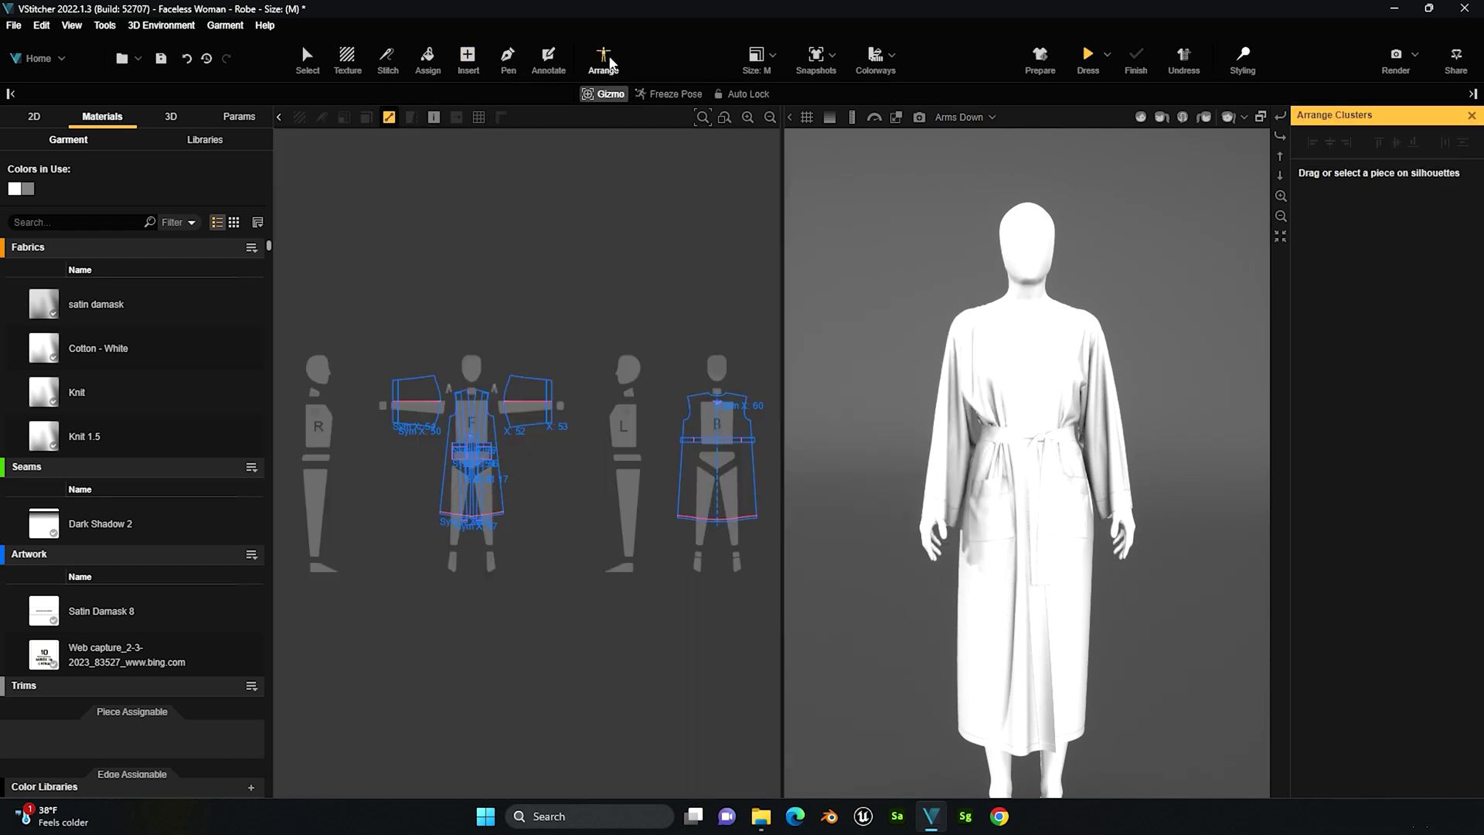
click(529, 402)
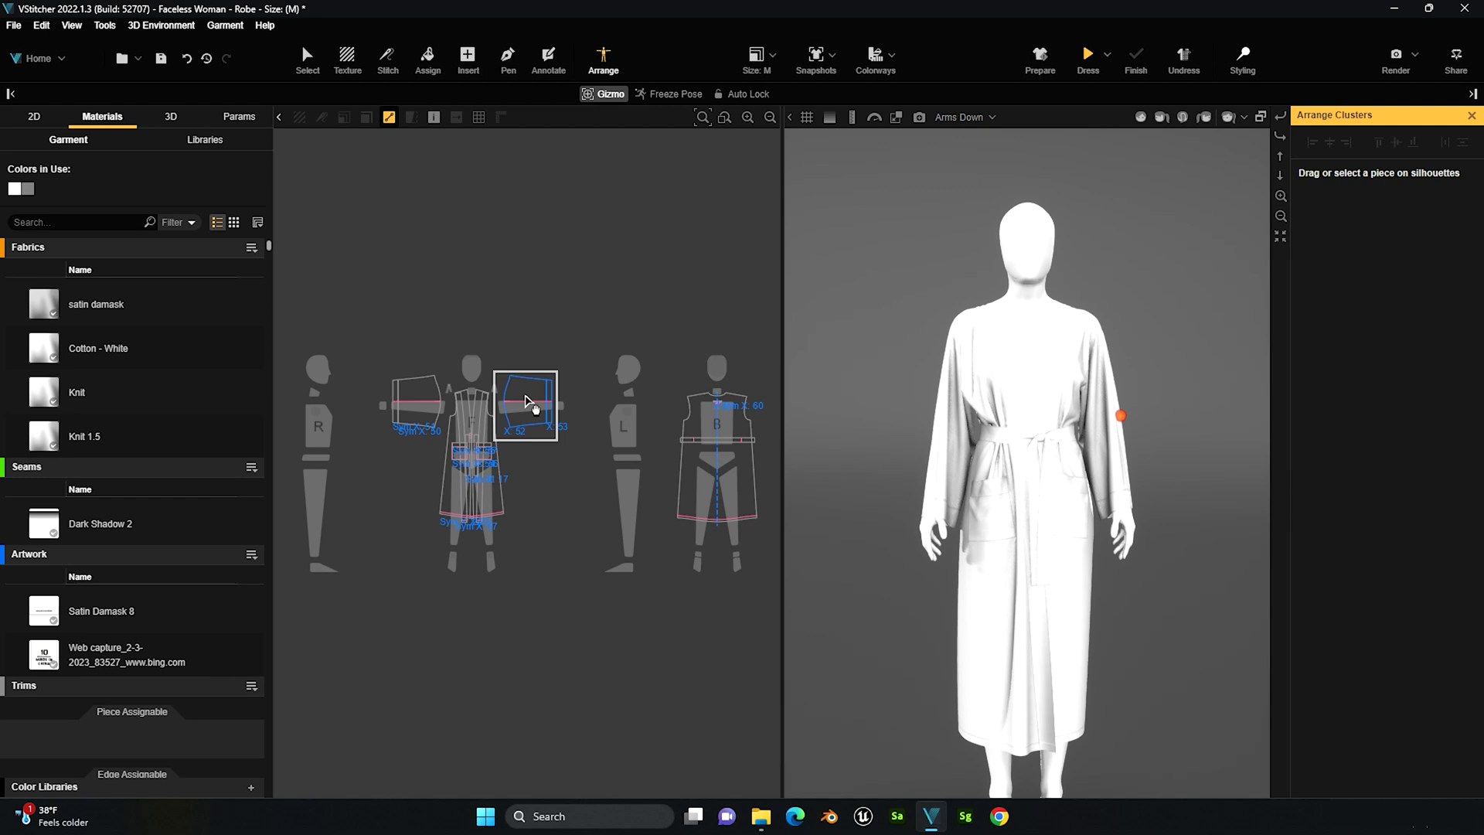
click(609, 56)
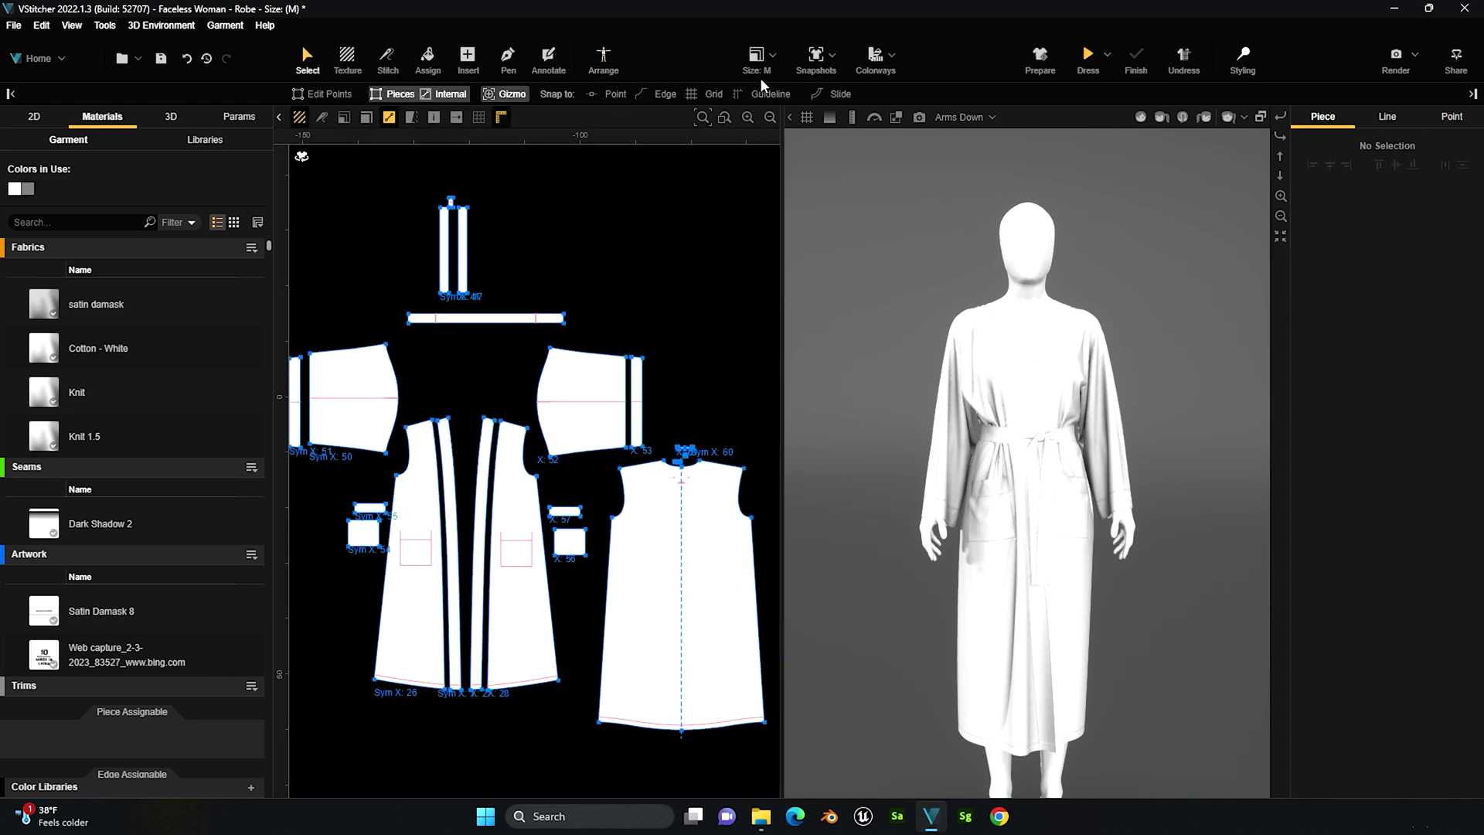
- Look at the size and avatar settings, the saved snapshots and the available colorways
click(773, 56)
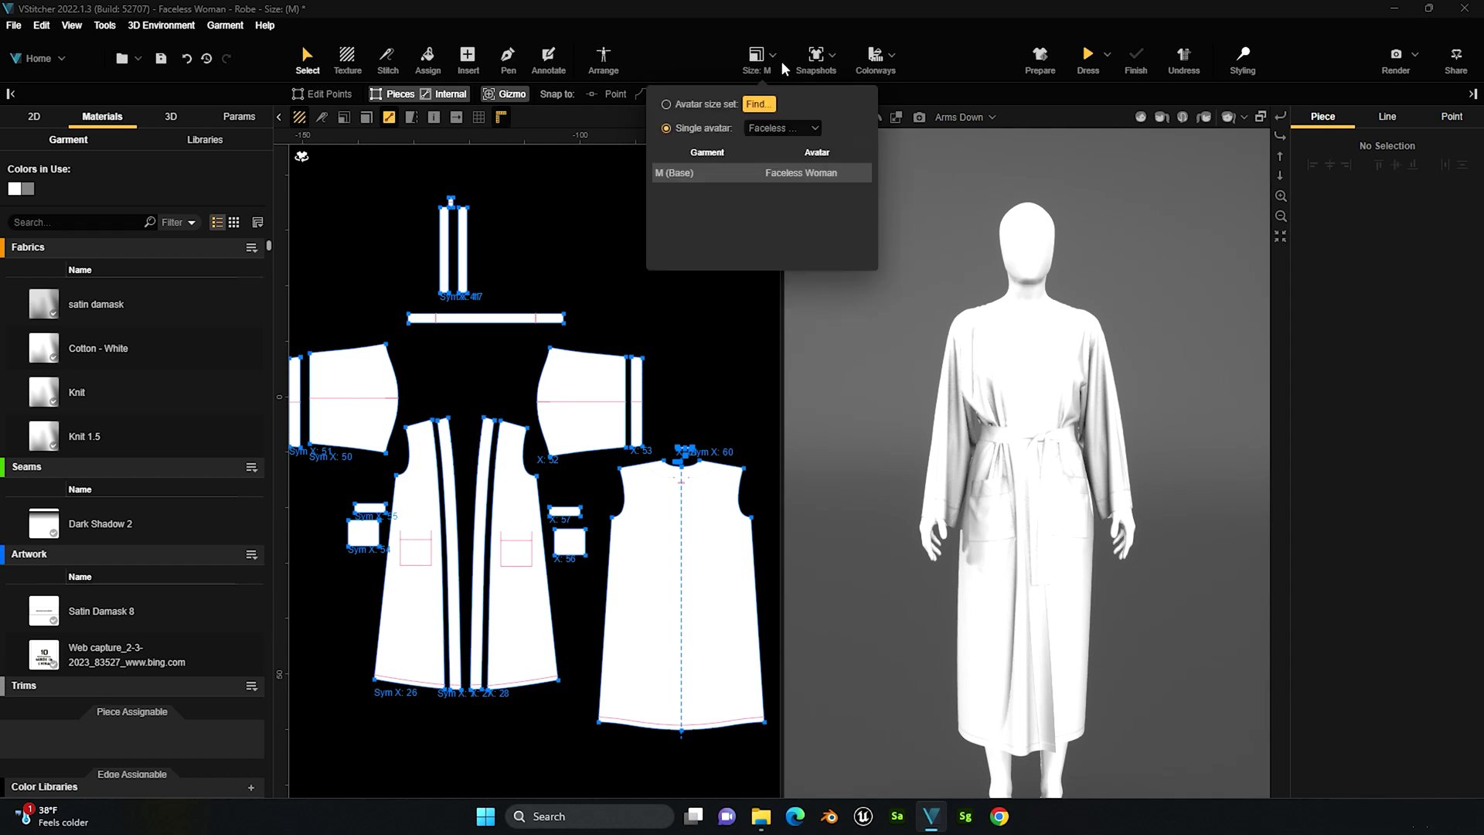
click(787, 49)
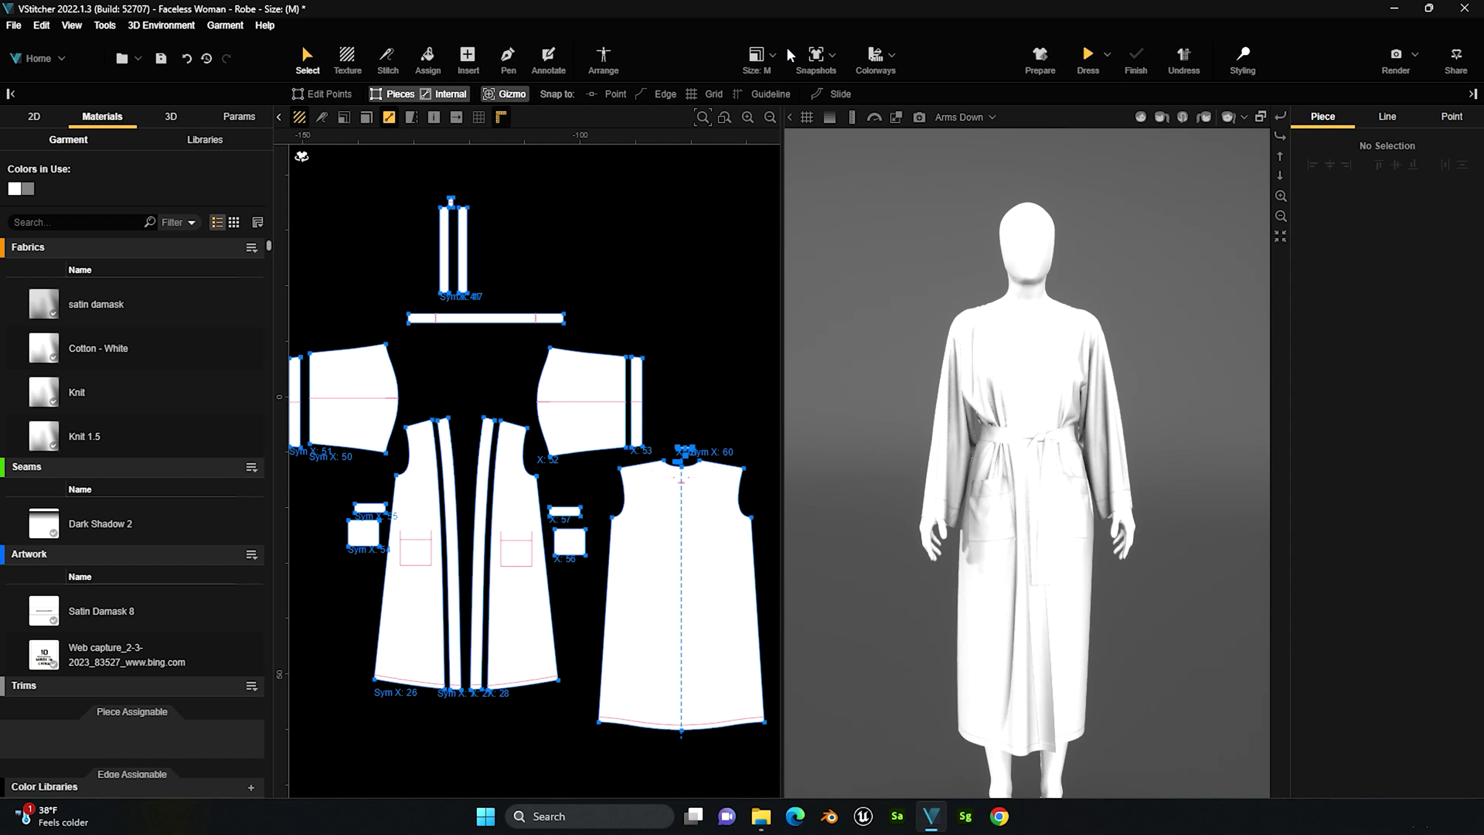
click(836, 55)
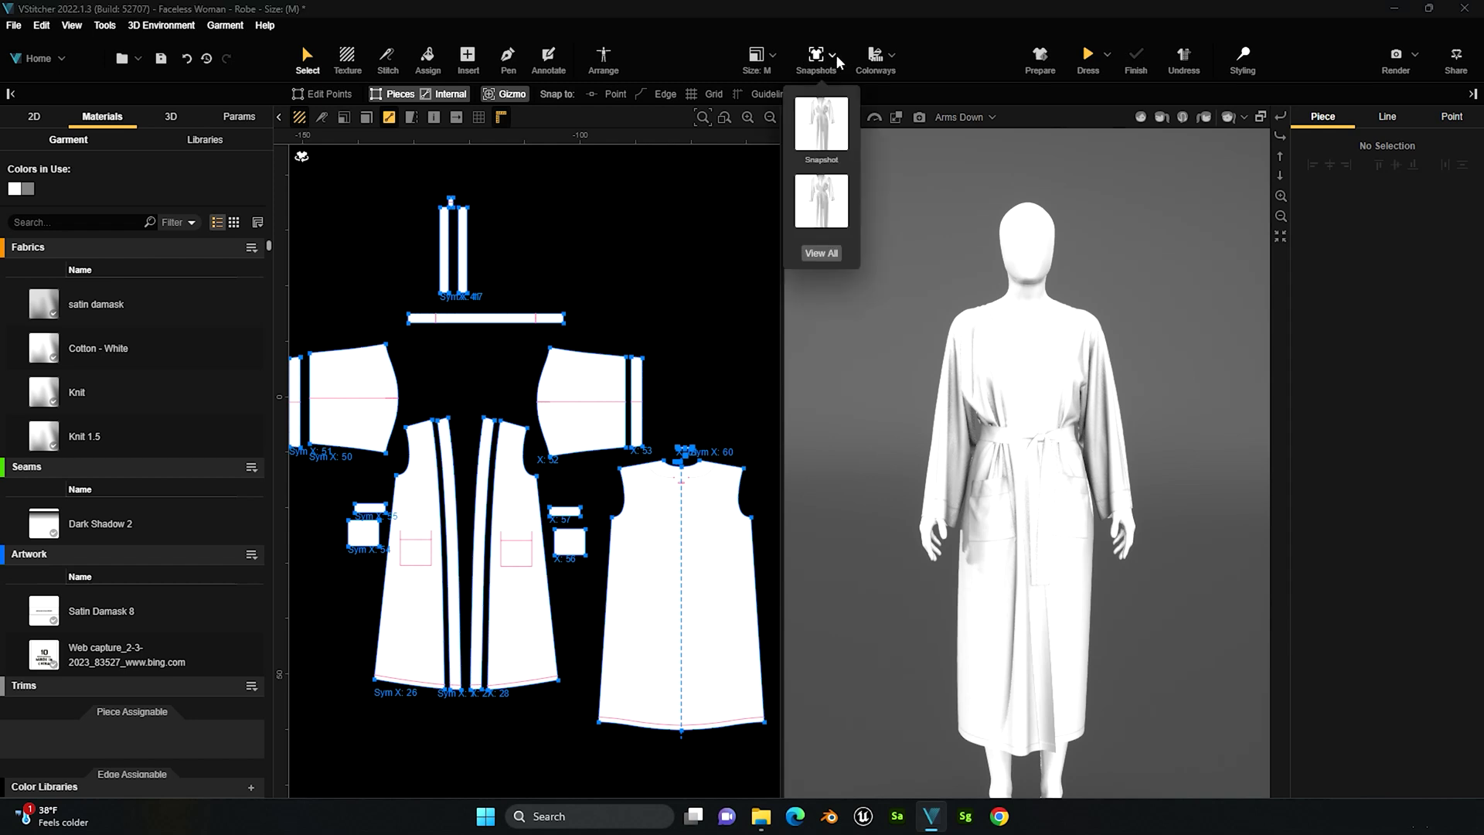
click(911, 69)
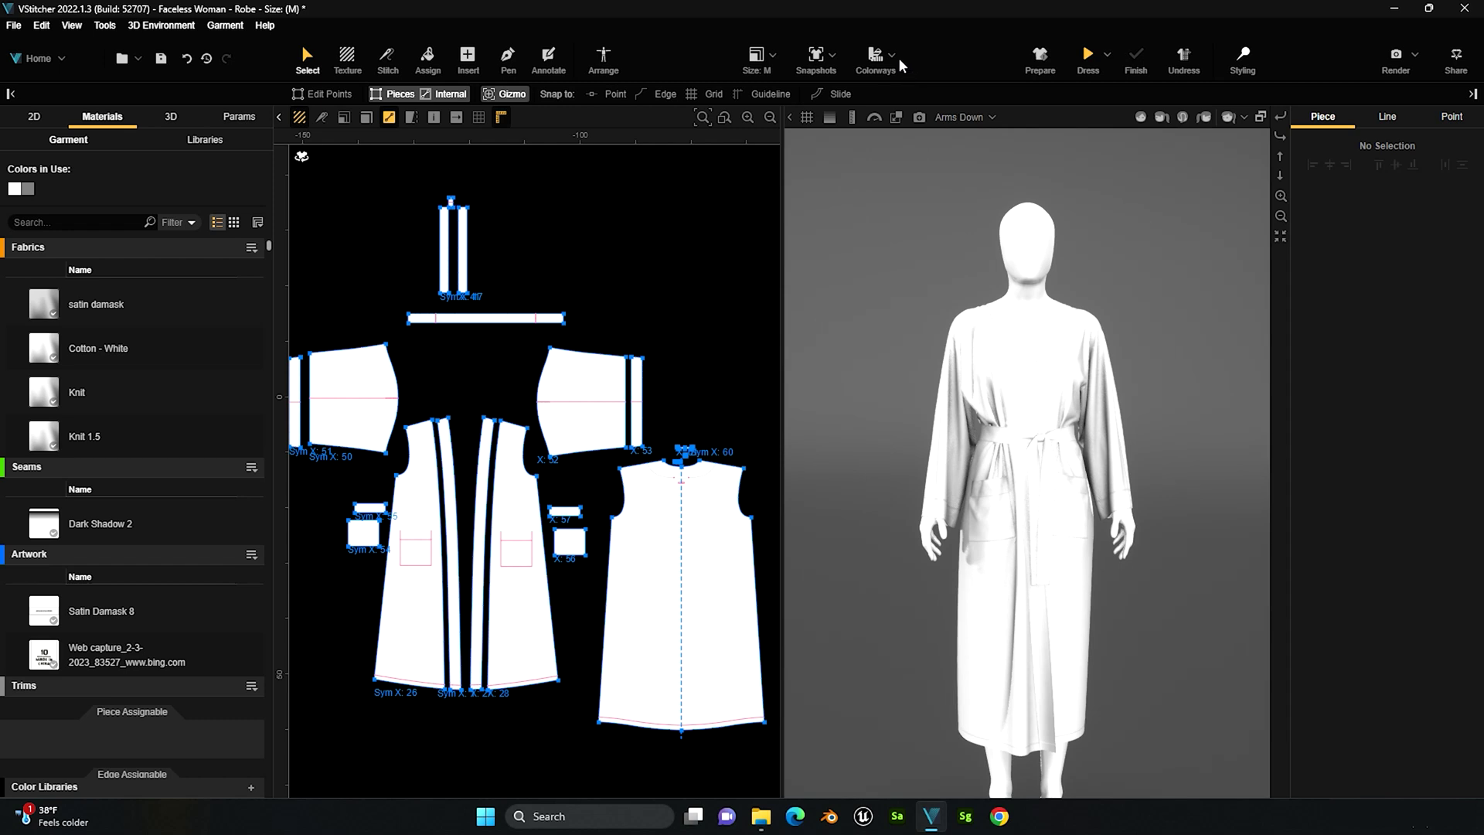
click(893, 56)
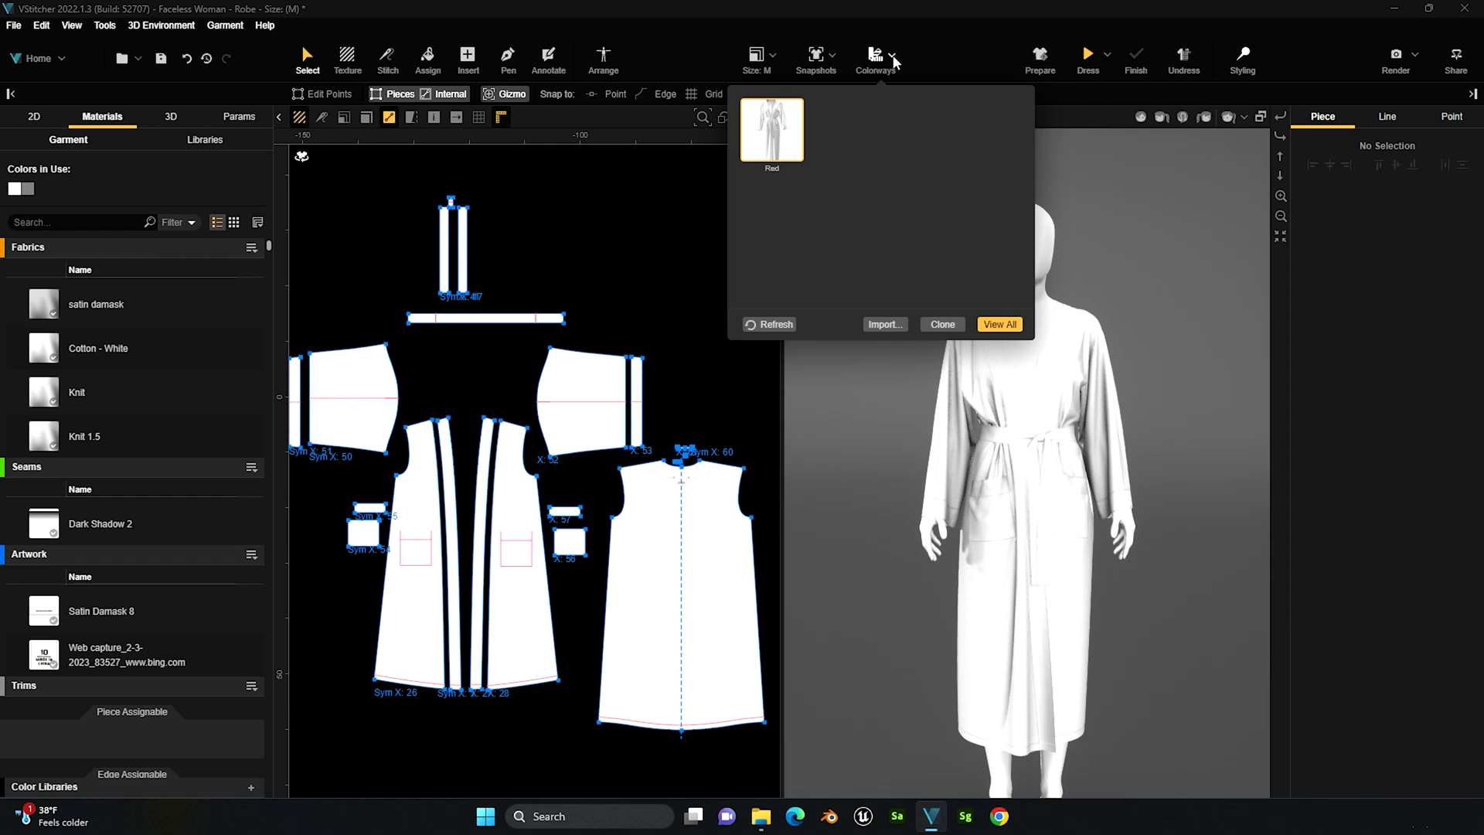
click(892, 58)
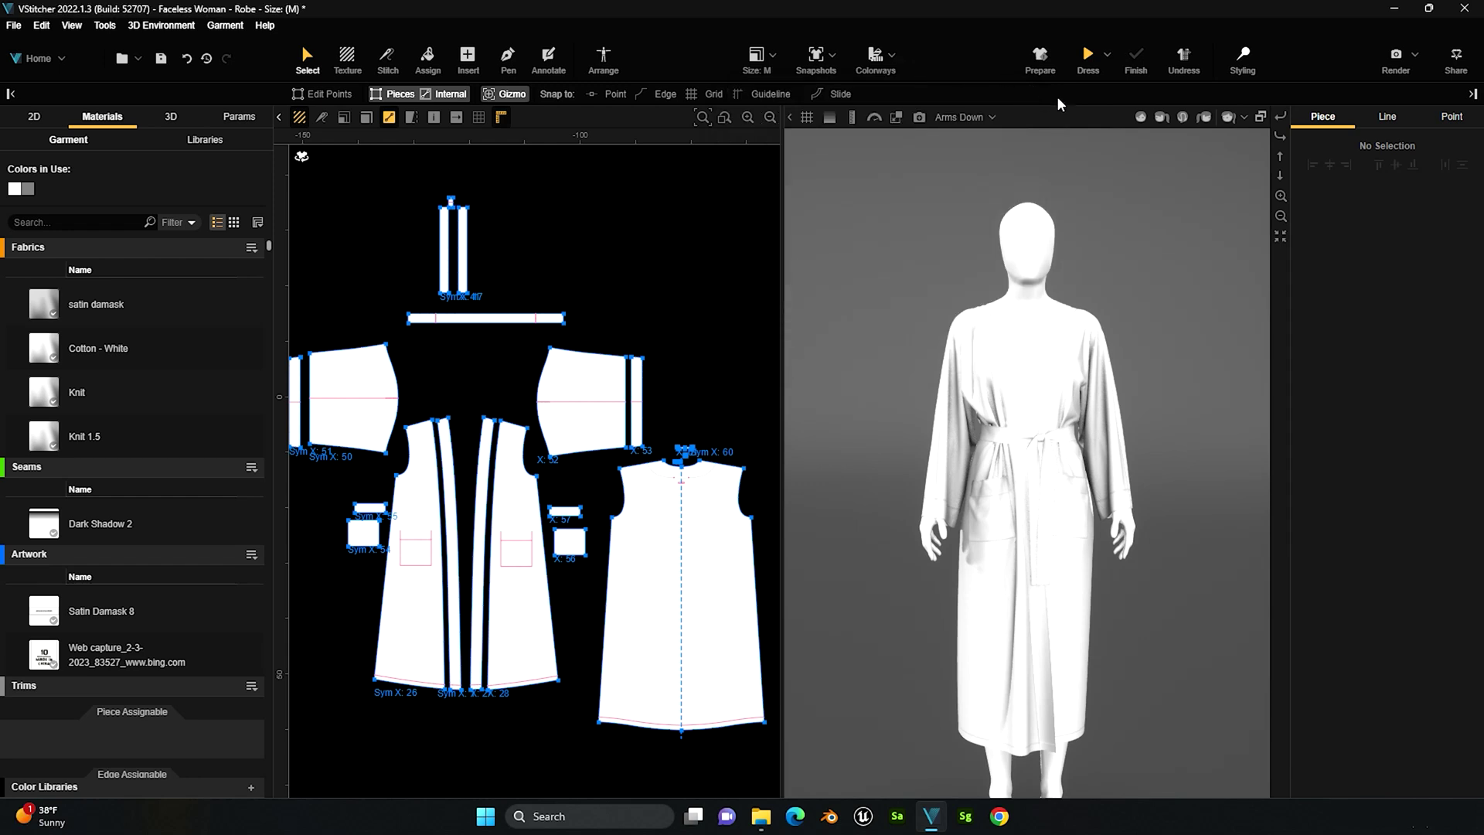
- Prepare the robe's pieces around the avatar, inspect their placement in 3D, simulate the dressing and finish it
click(1040, 60)
click(810, 476)
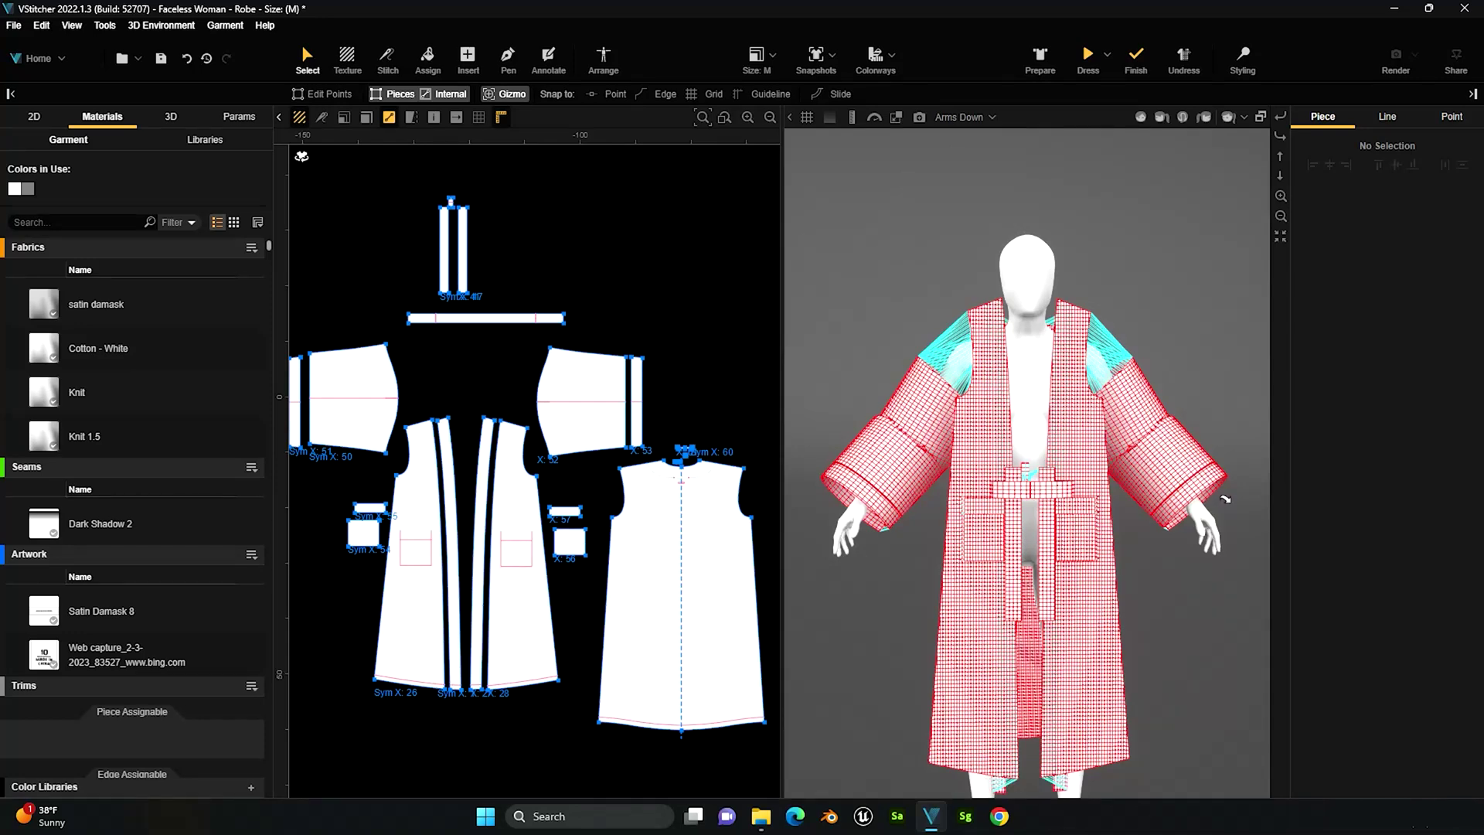
drag(1225, 499, 1134, 429)
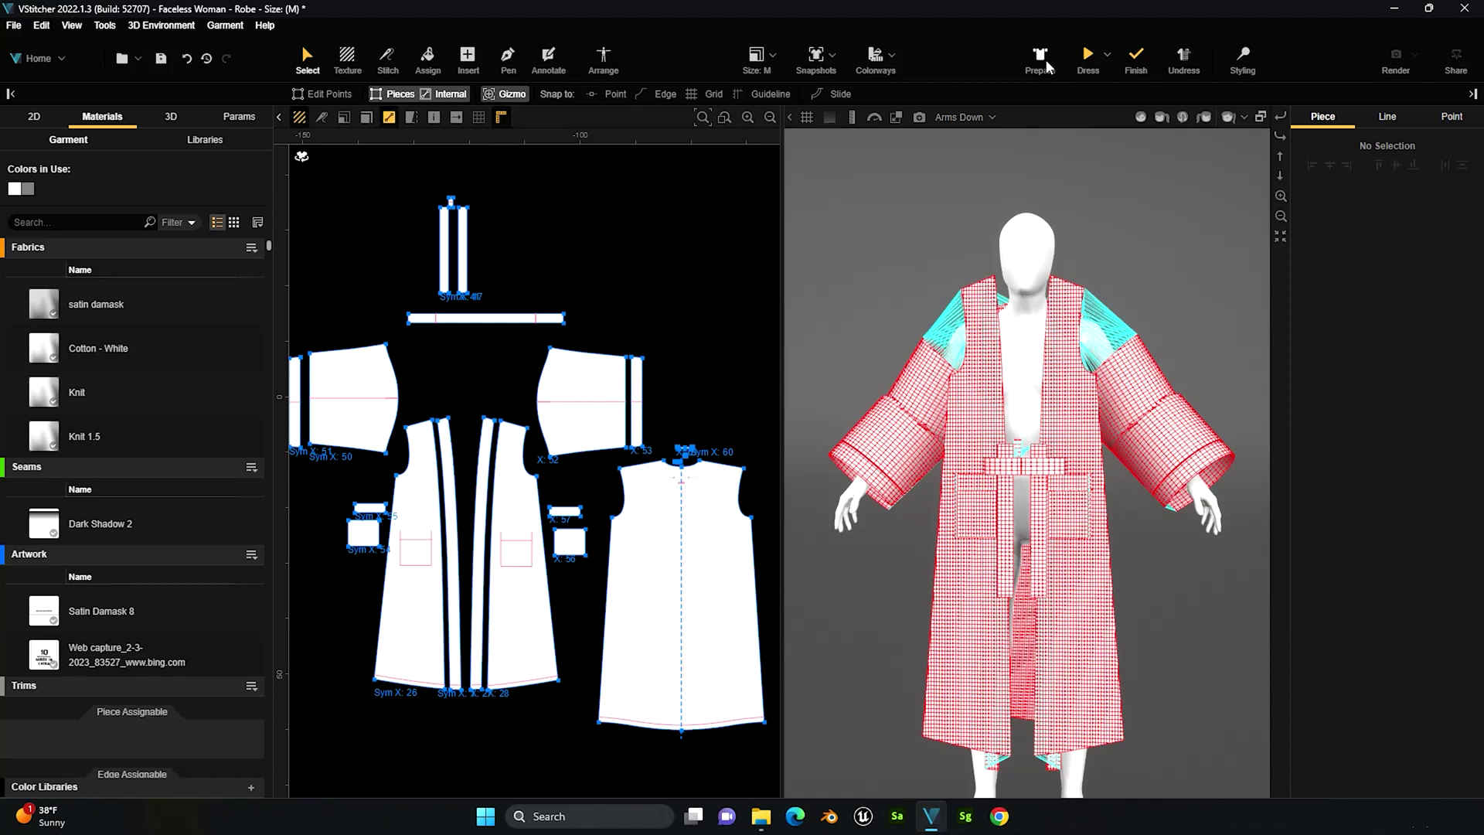
click(1086, 55)
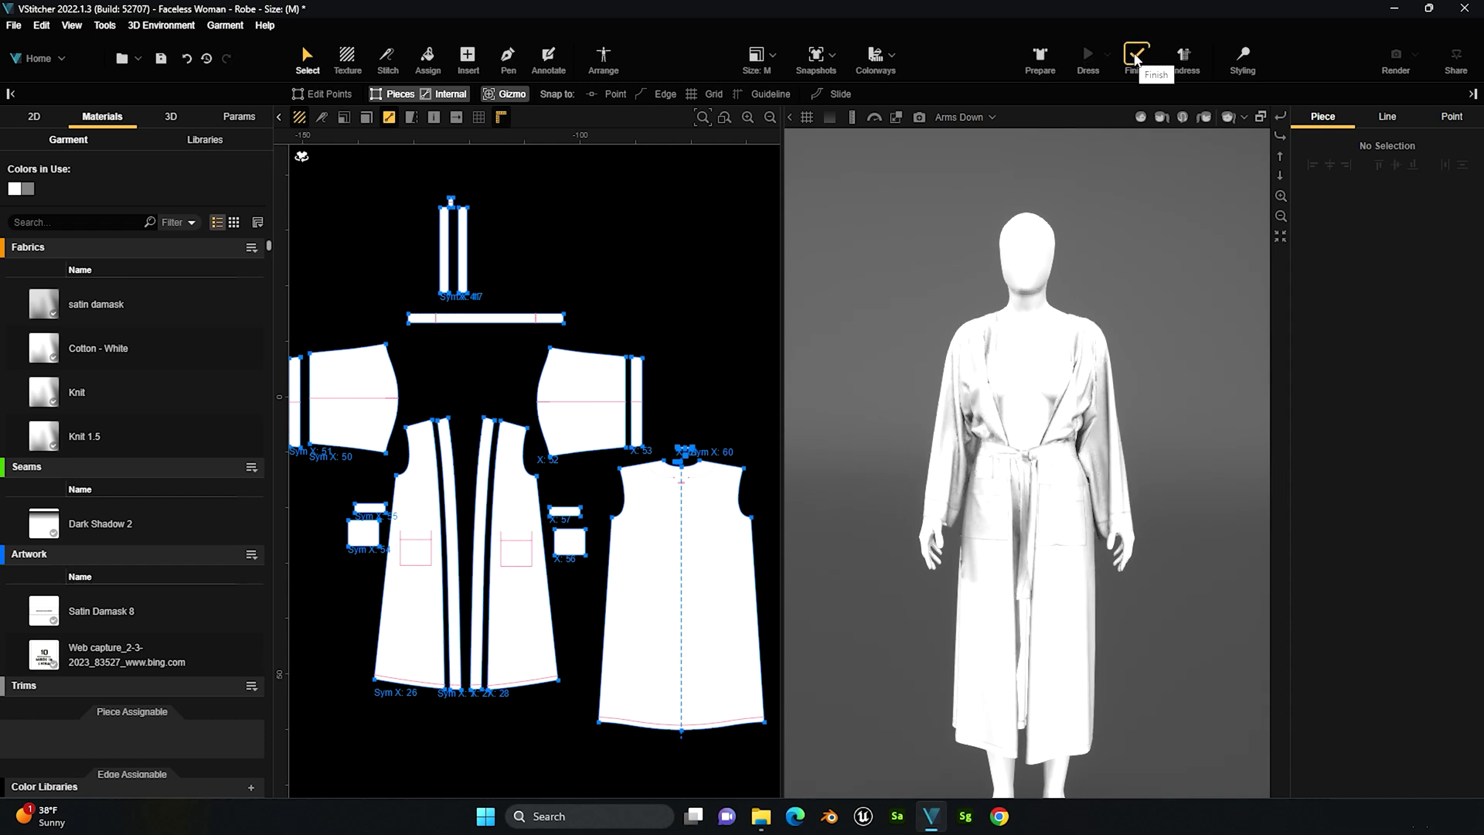
click(1142, 65)
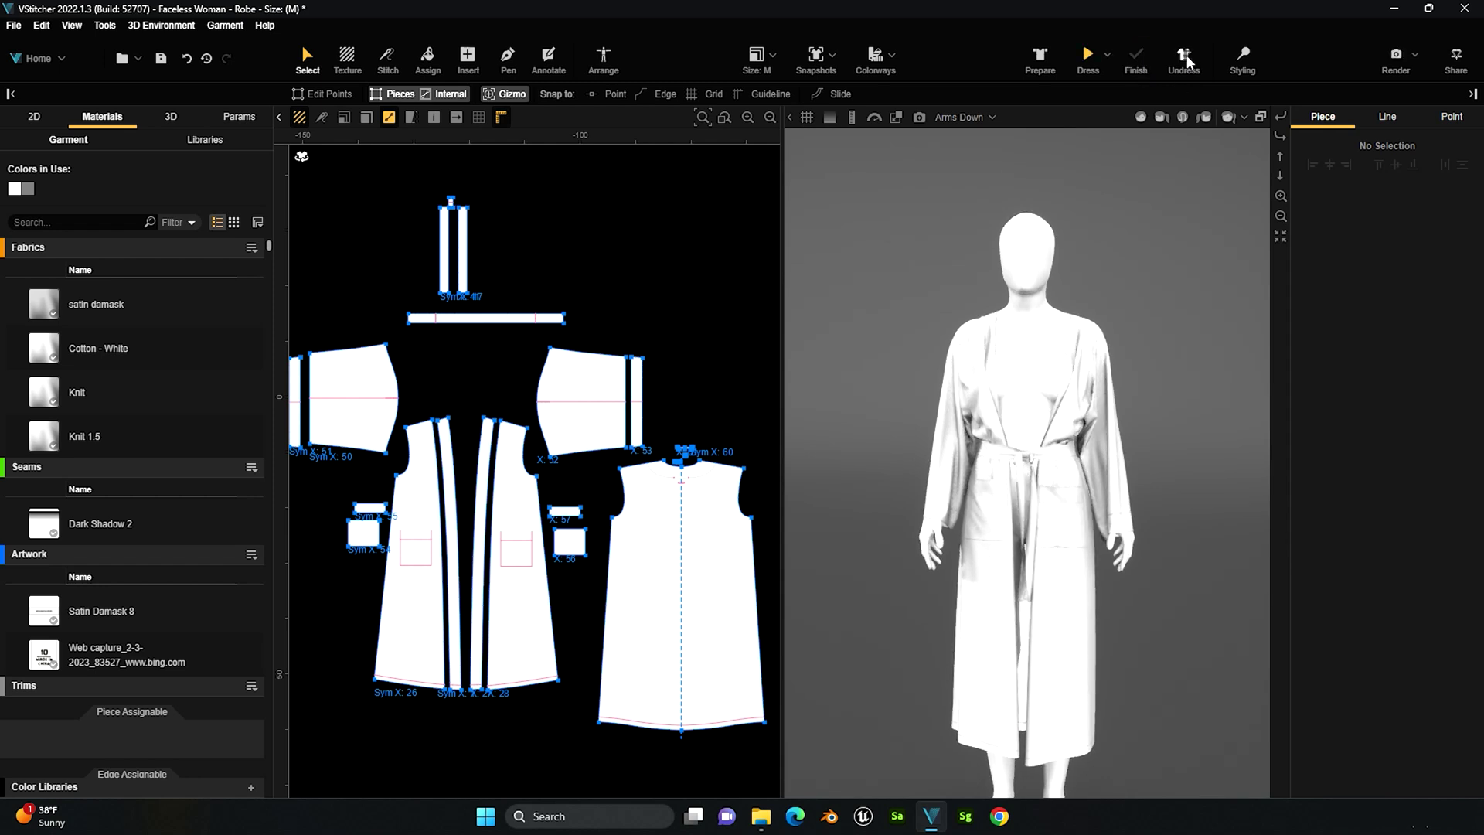
- Undress the avatar and restore the dressed robe from the saved snapshot named Snapshot
click(1187, 63)
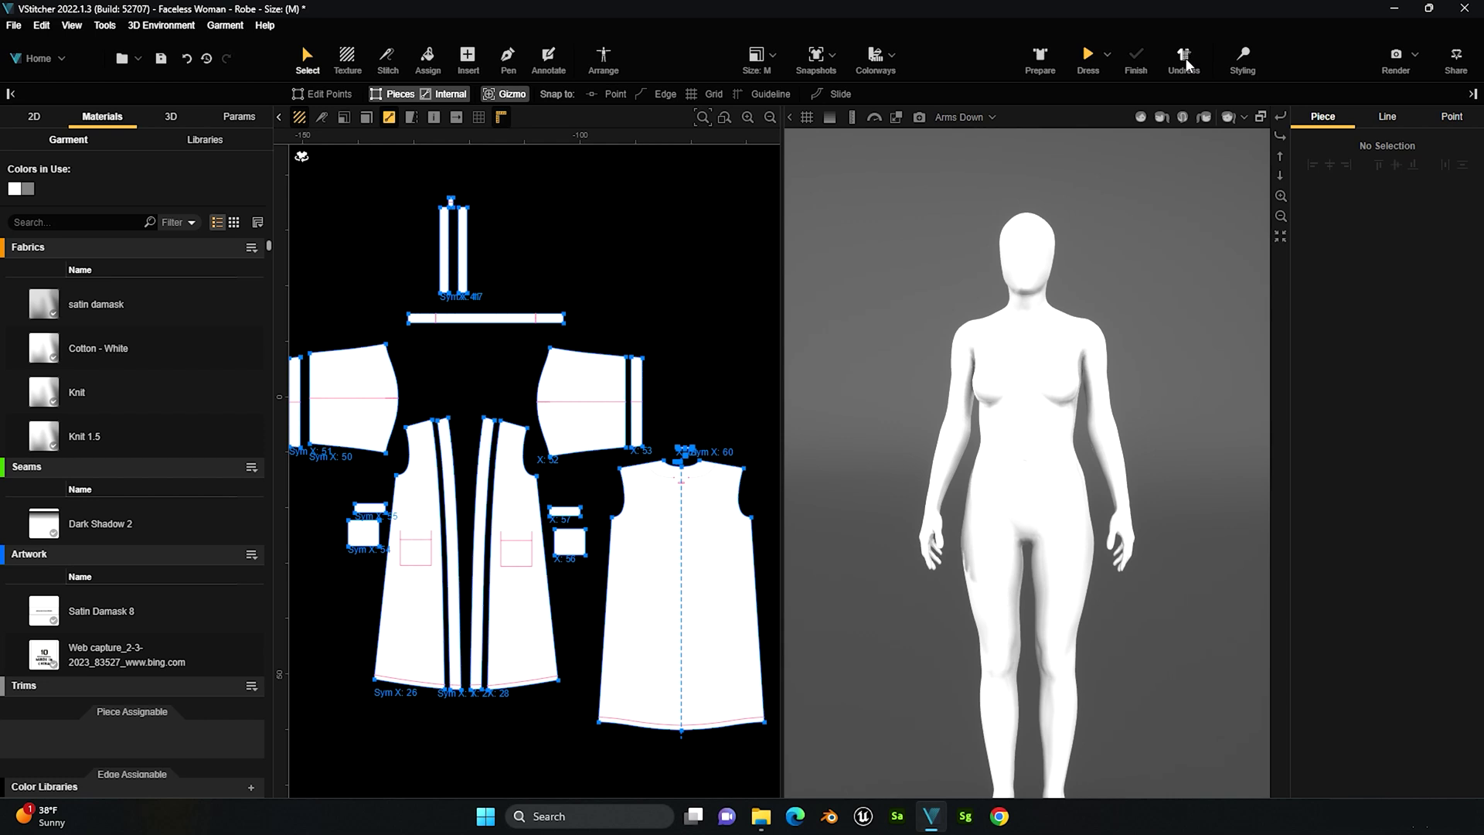
click(833, 55)
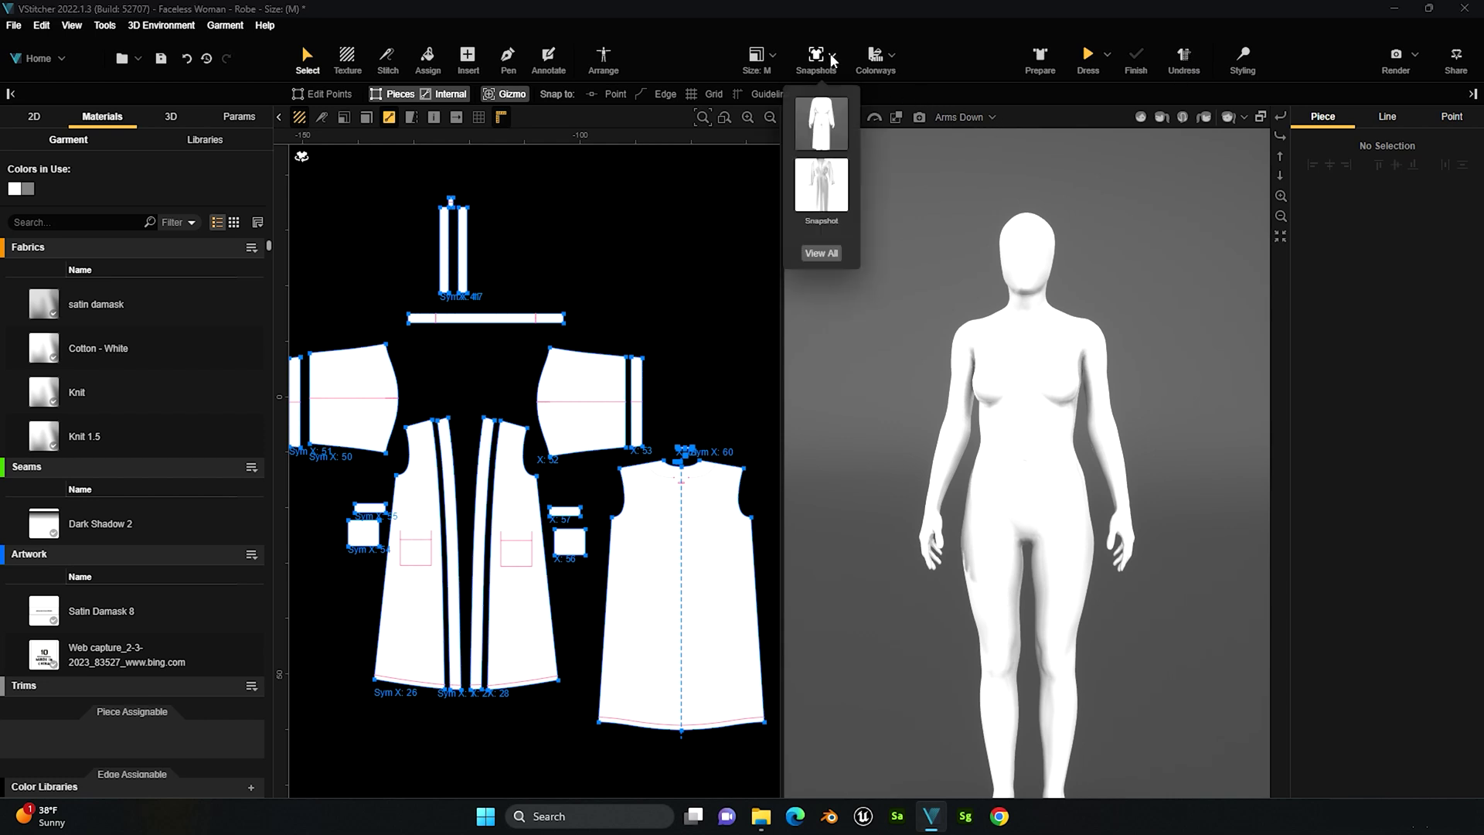
click(841, 190)
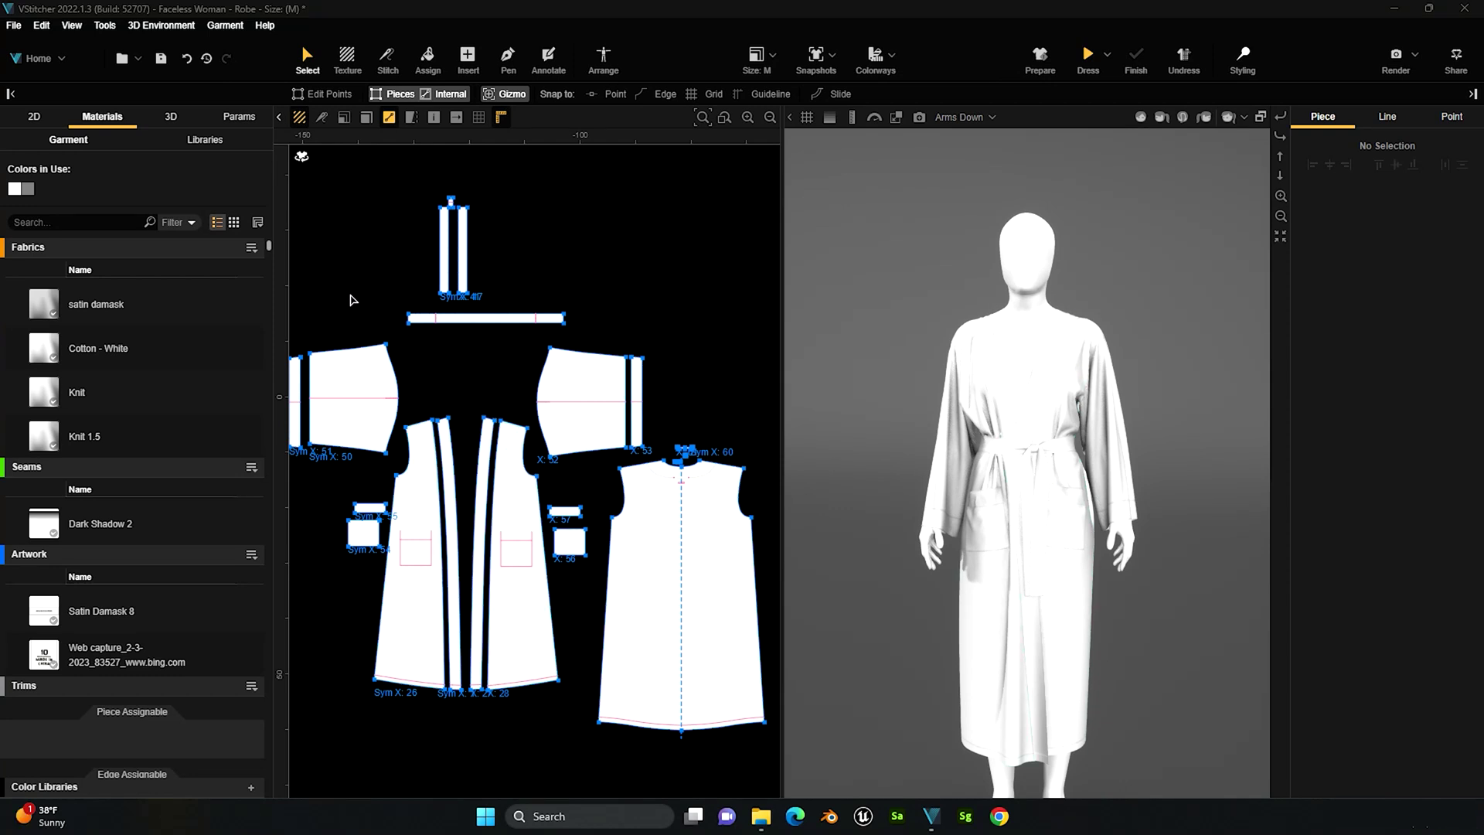
- Look through the garment's 2D, Materials, 3D and Params resources
click(39, 118)
click(116, 119)
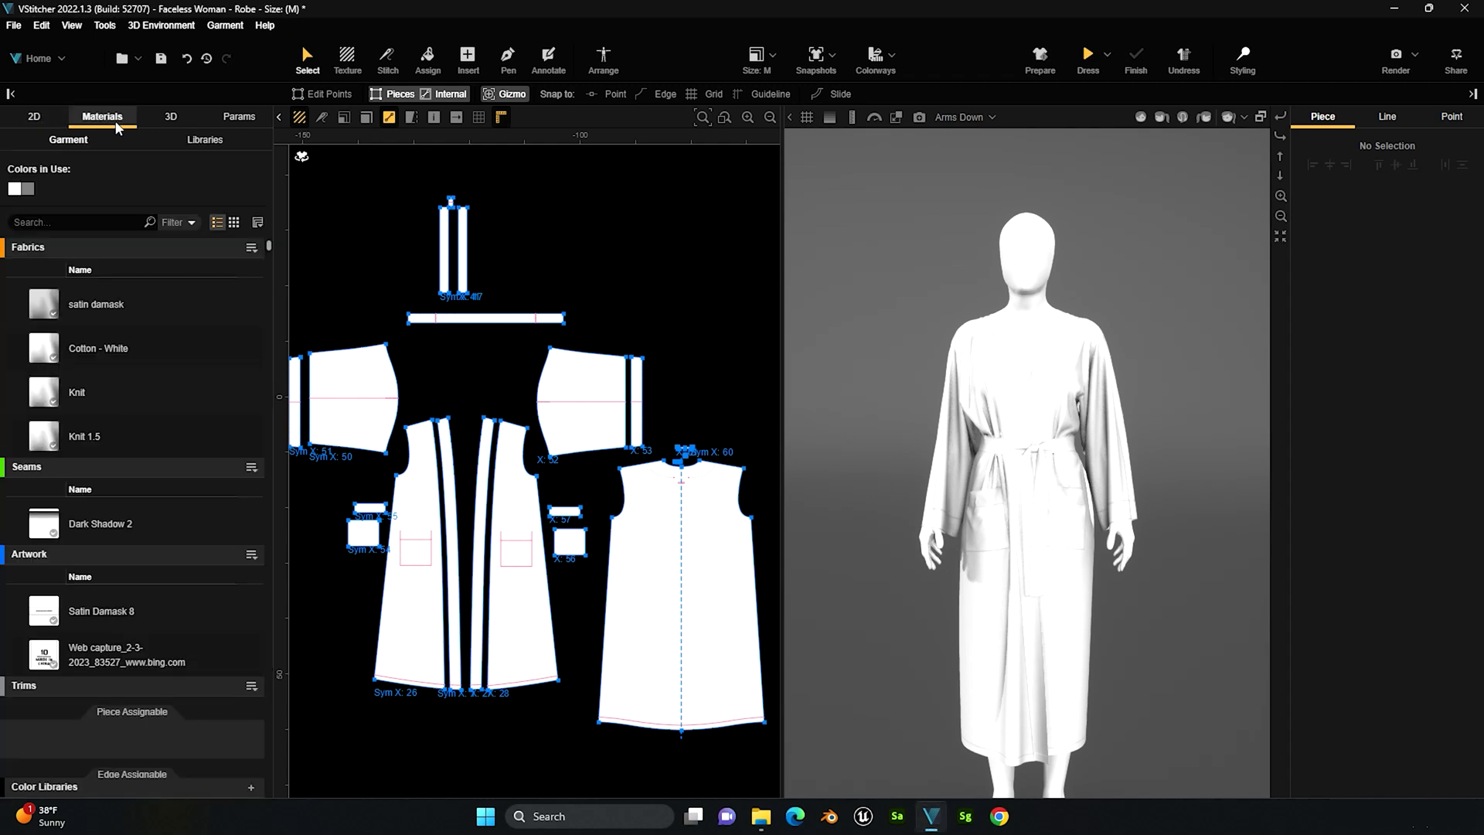
click(164, 119)
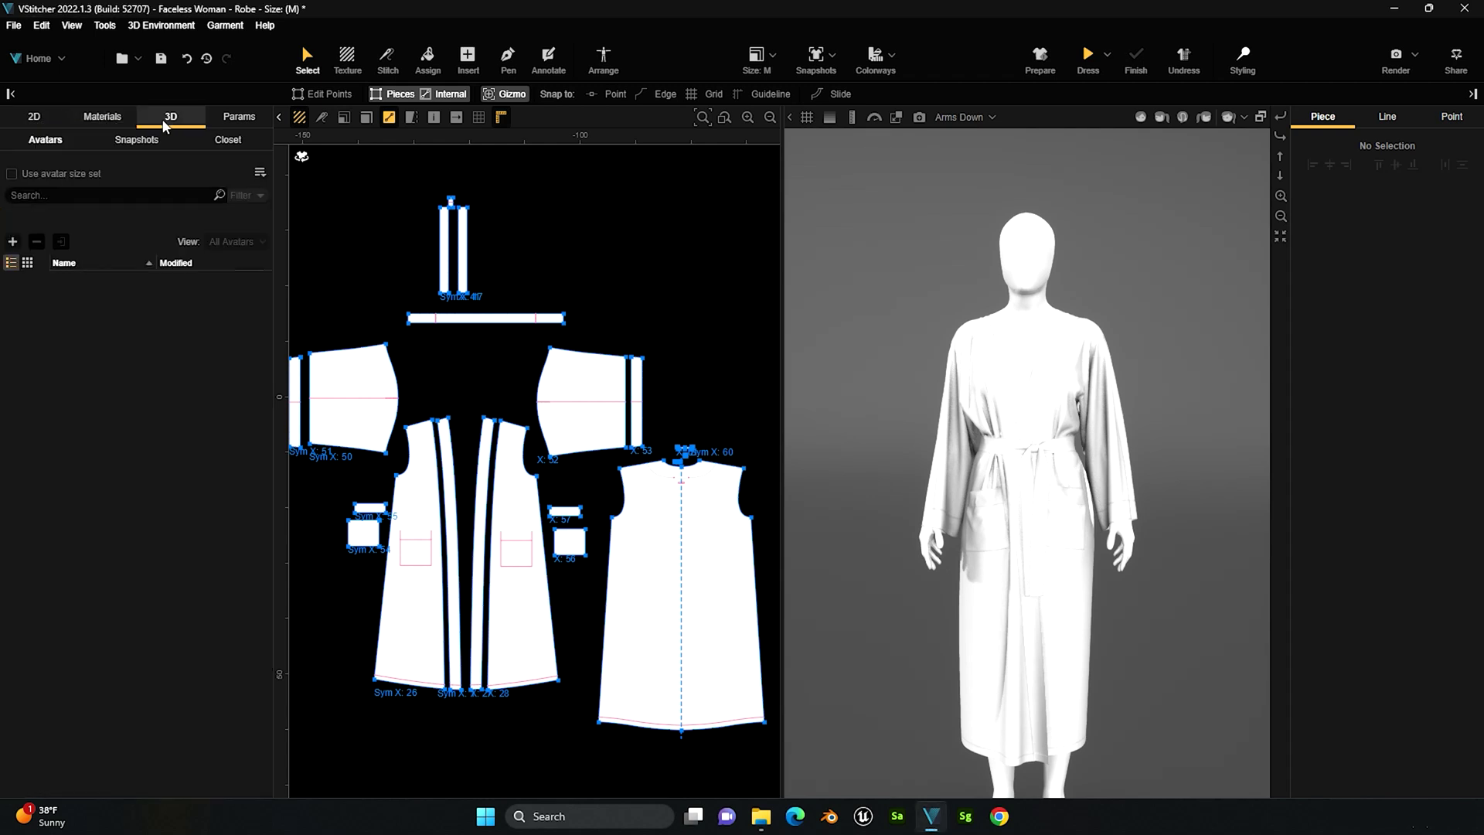
click(226, 118)
- Highlight the Belt piece from the list of 2D pieces, and rename the piece Shape 54 [56] as Pocket
click(59, 117)
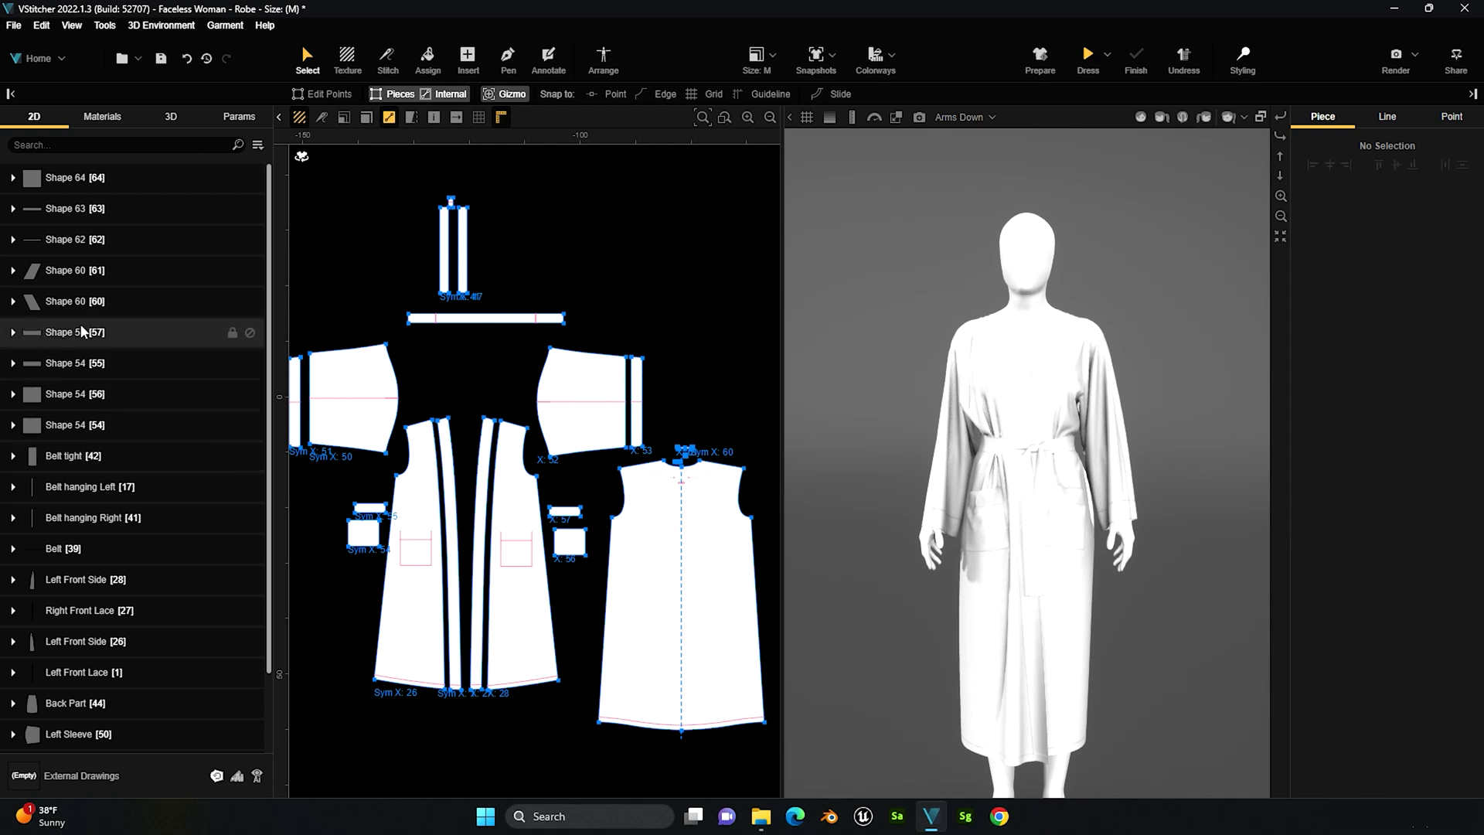
click(91, 554)
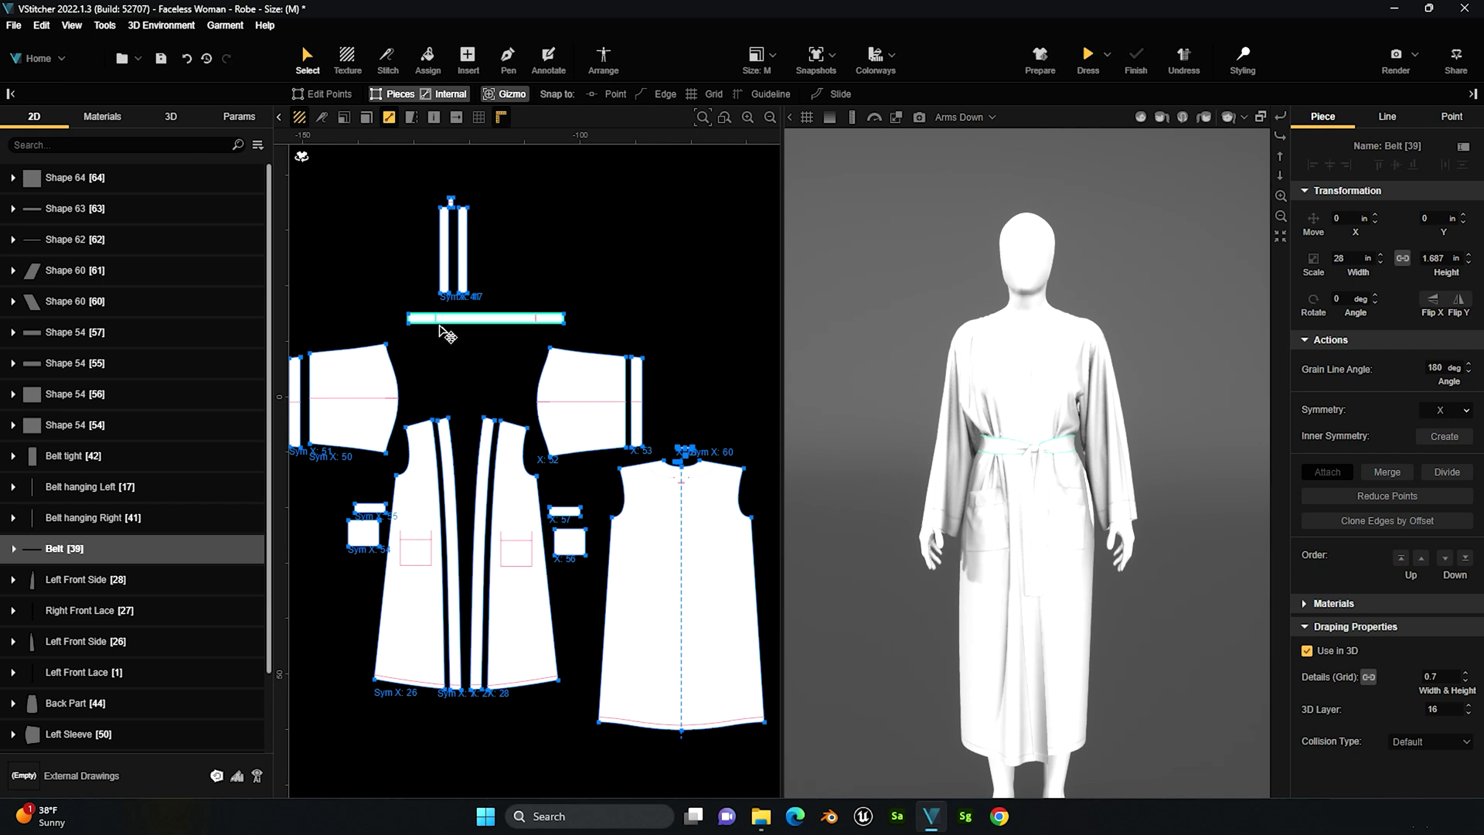
click(121, 398)
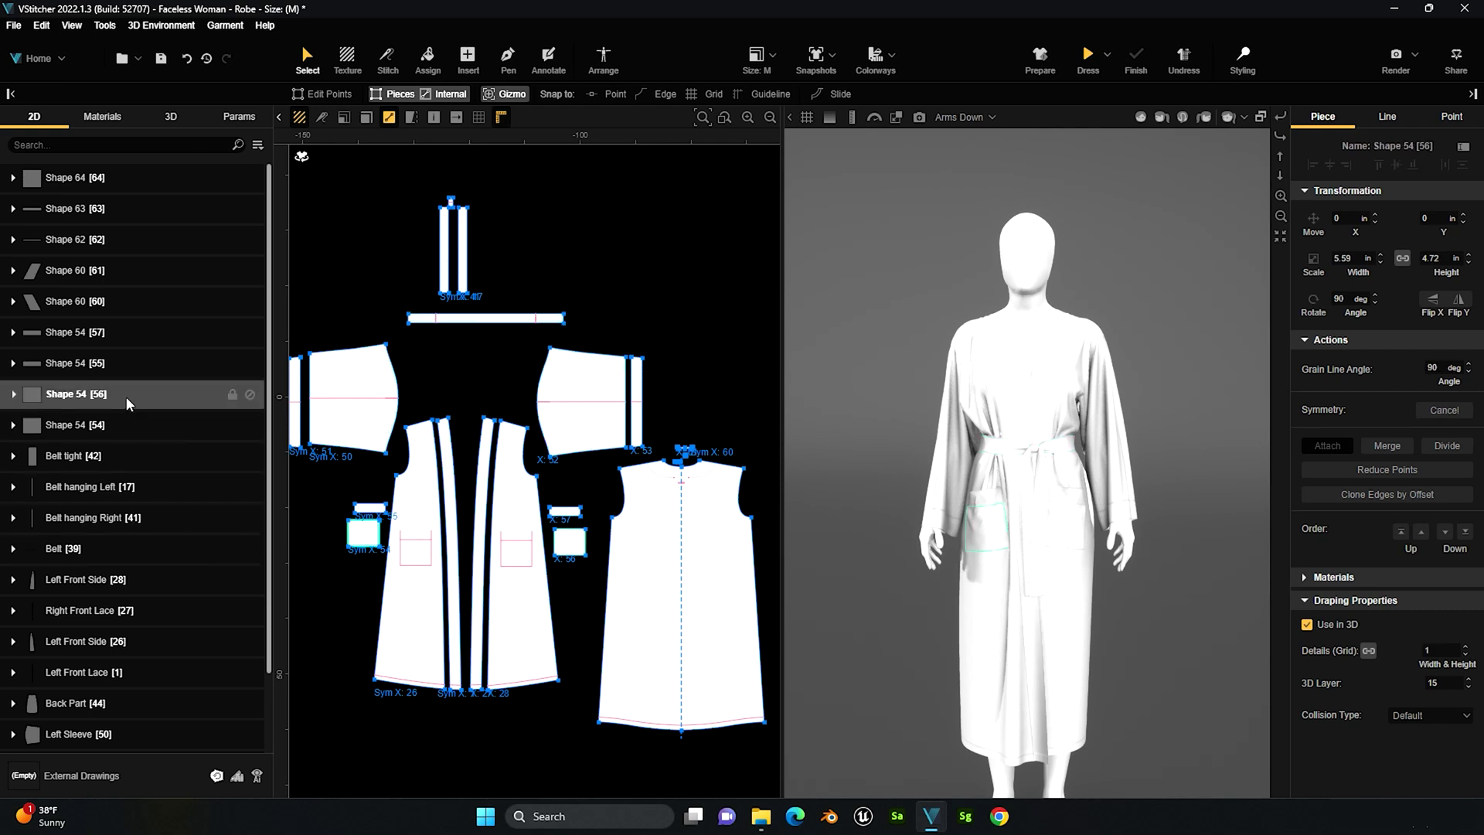
double_click(67, 397)
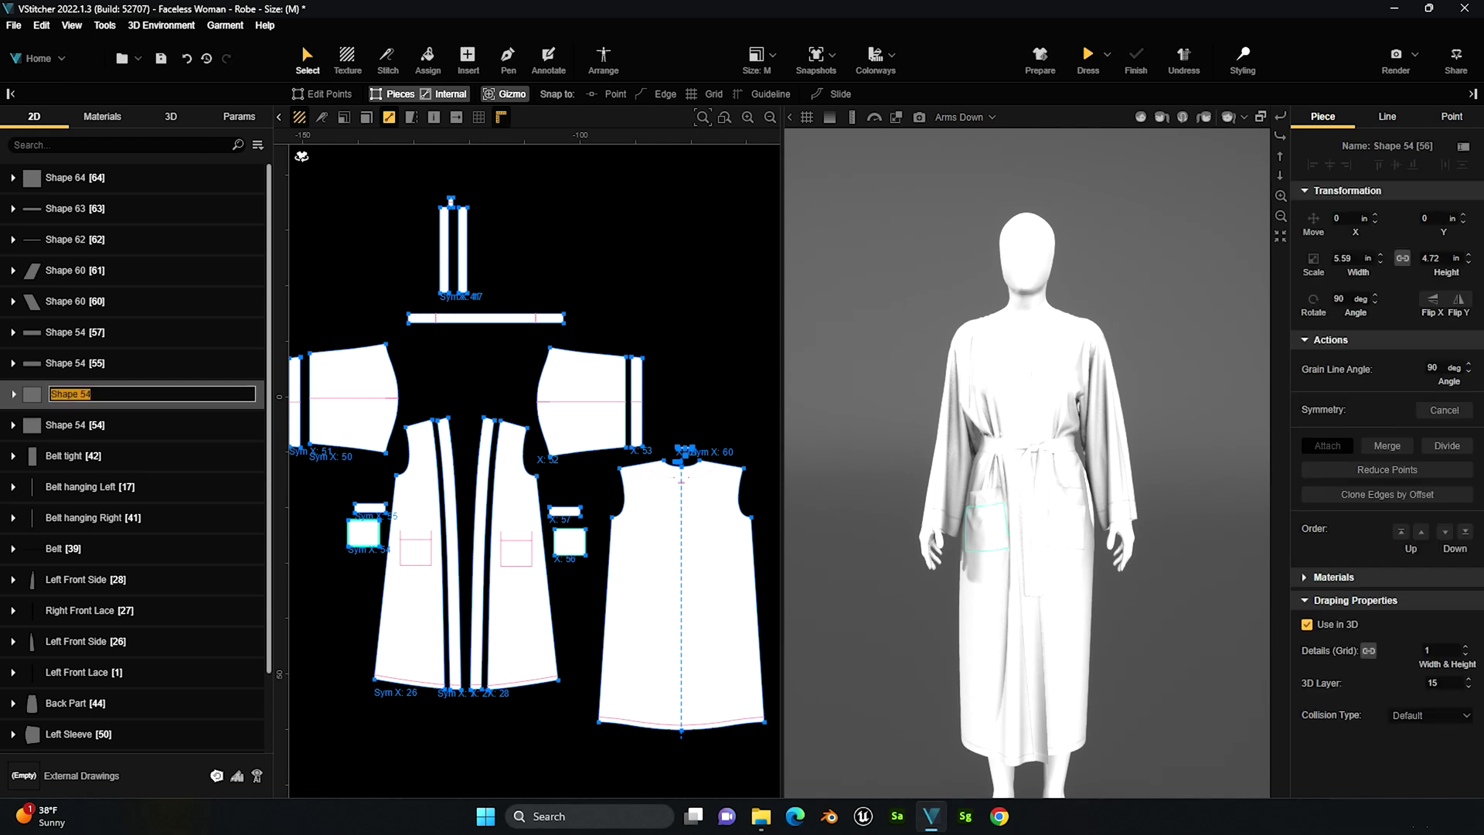
text(Pocket)
click(383, 288)
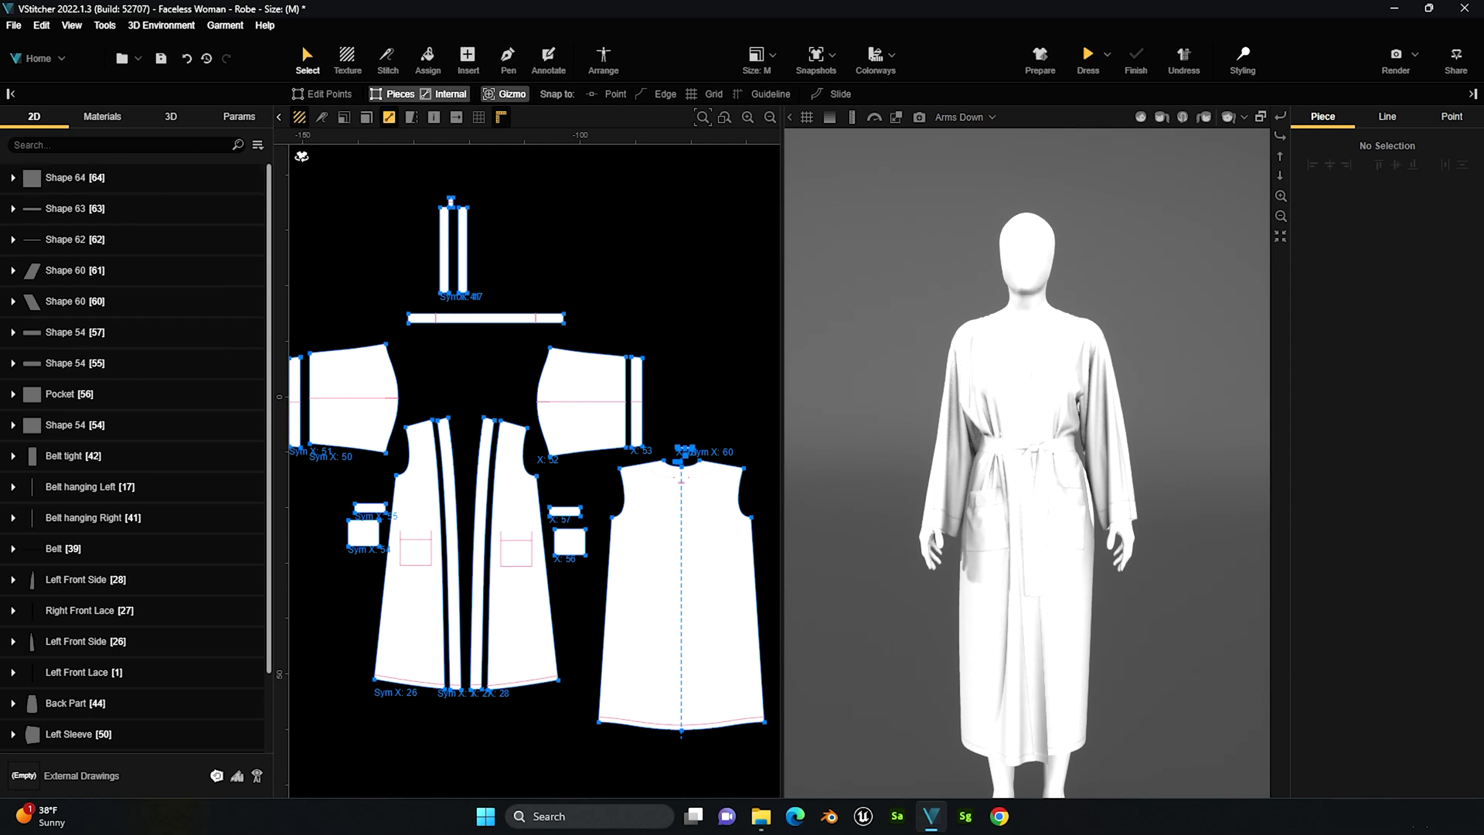
- Browse the material libraries and their available sources, and return to the materials used in the garment
click(83, 120)
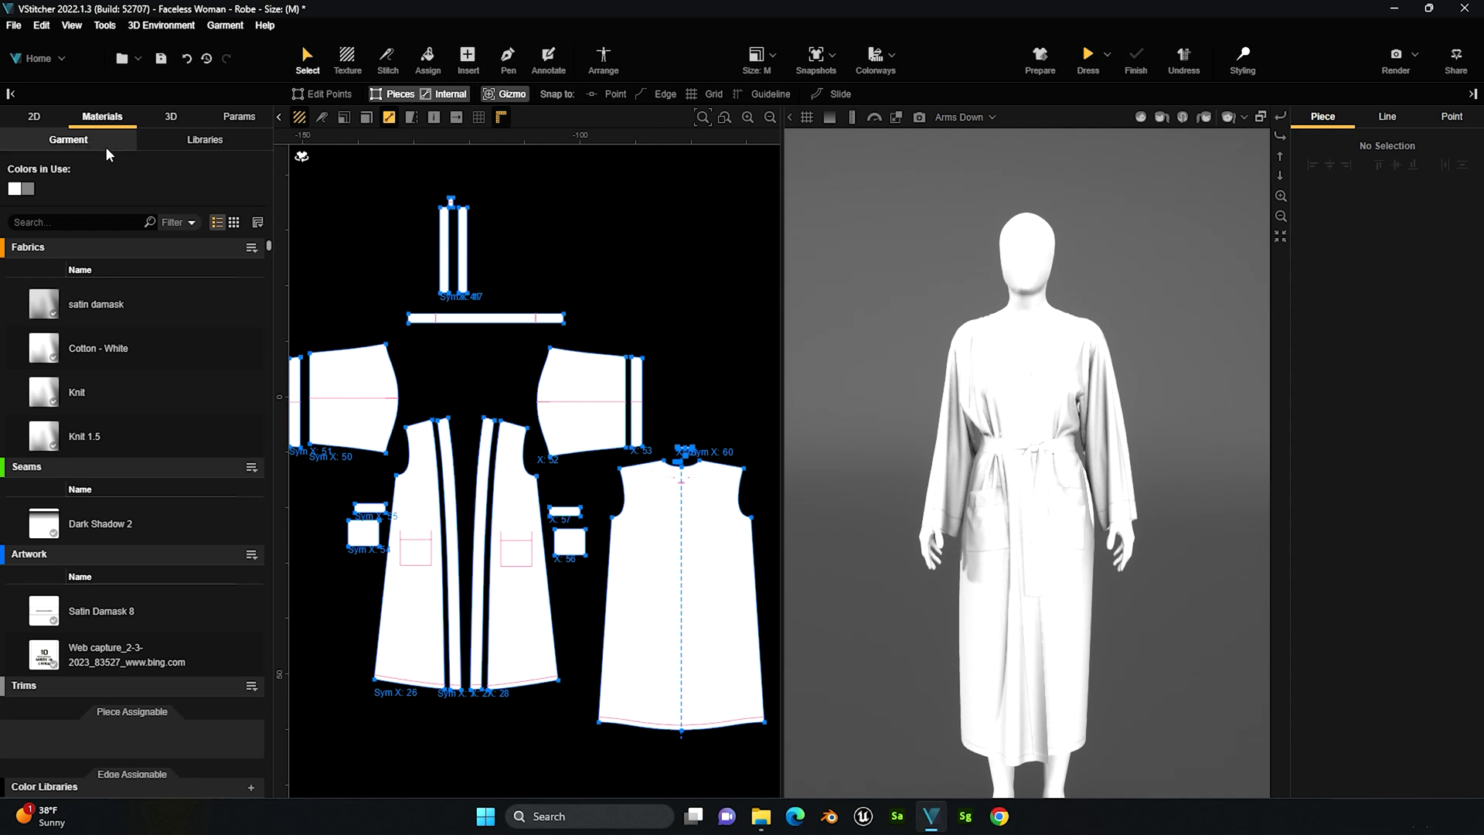
click(154, 143)
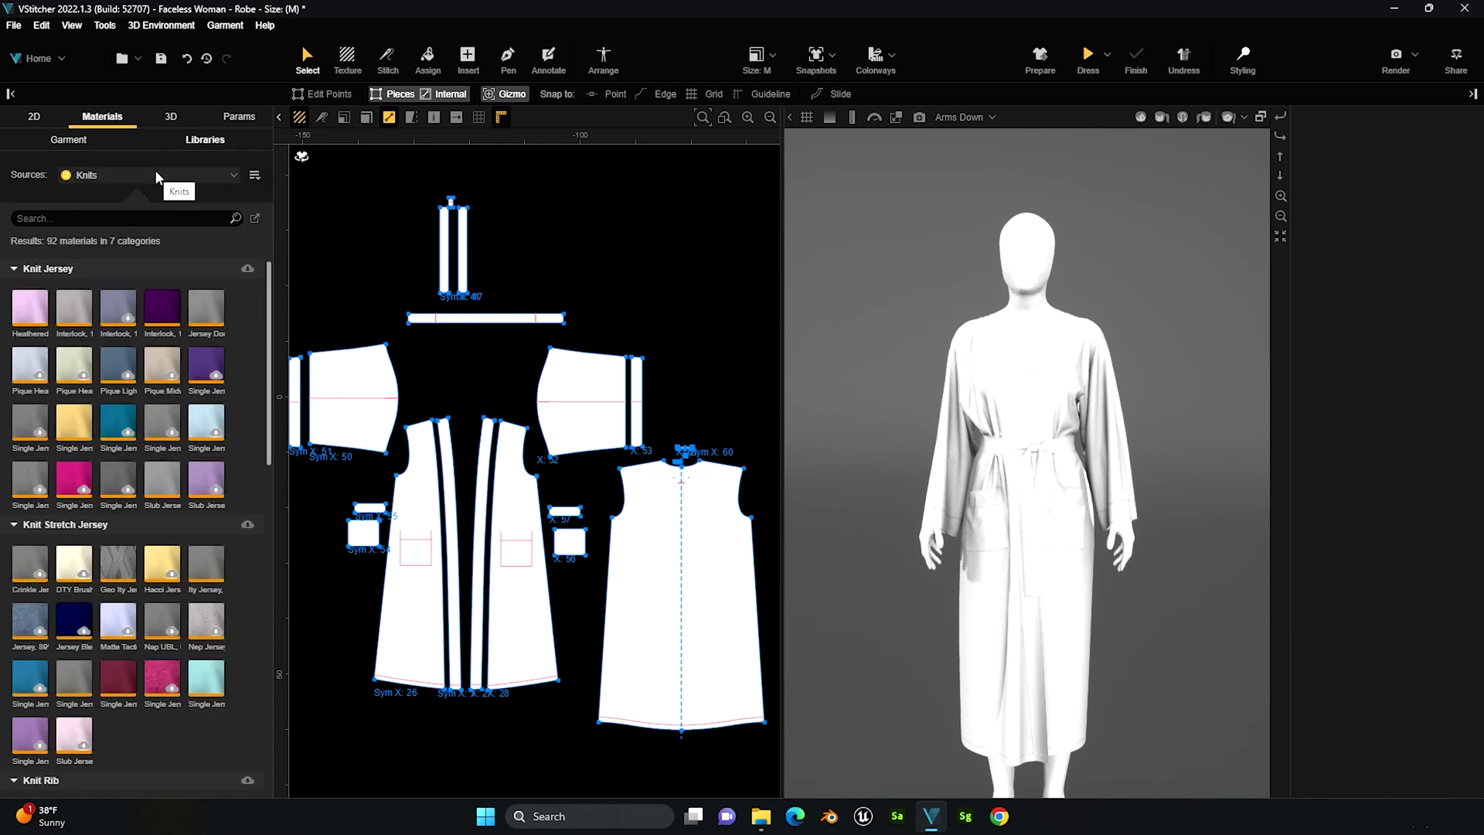
click(157, 177)
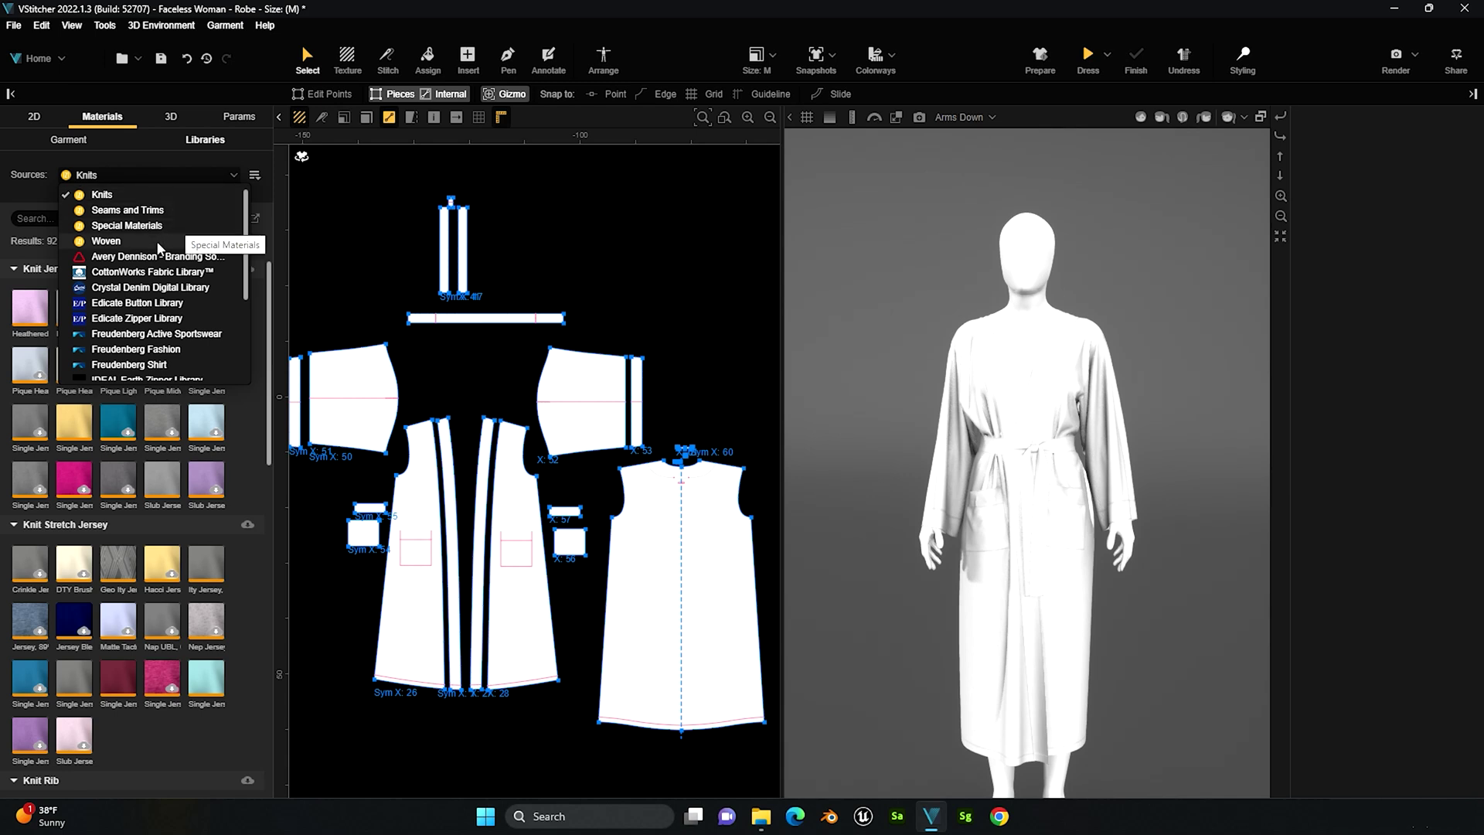
scroll(168, 277, down, 2)
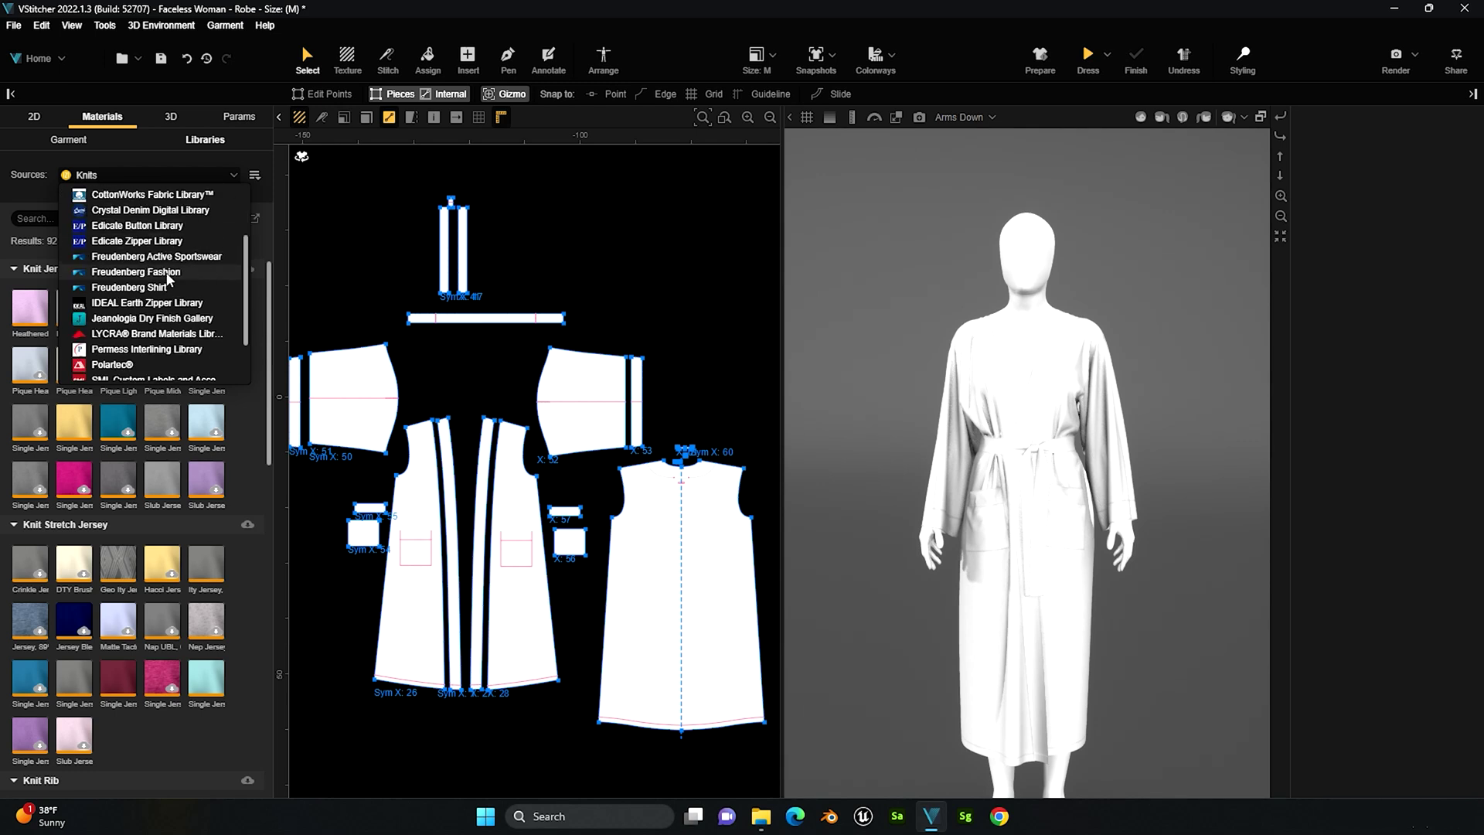
scroll(172, 282, down, 2)
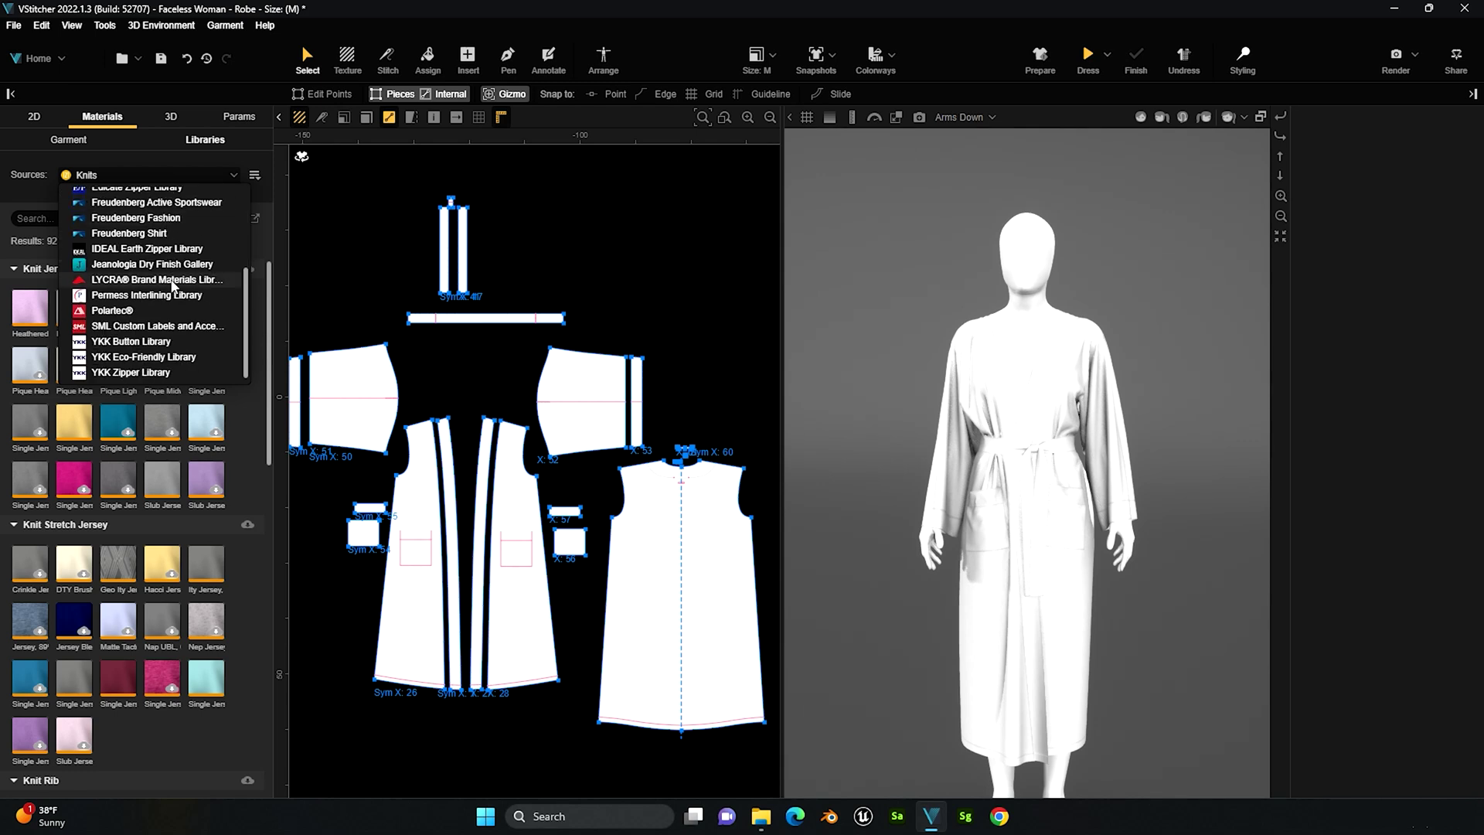
click(167, 161)
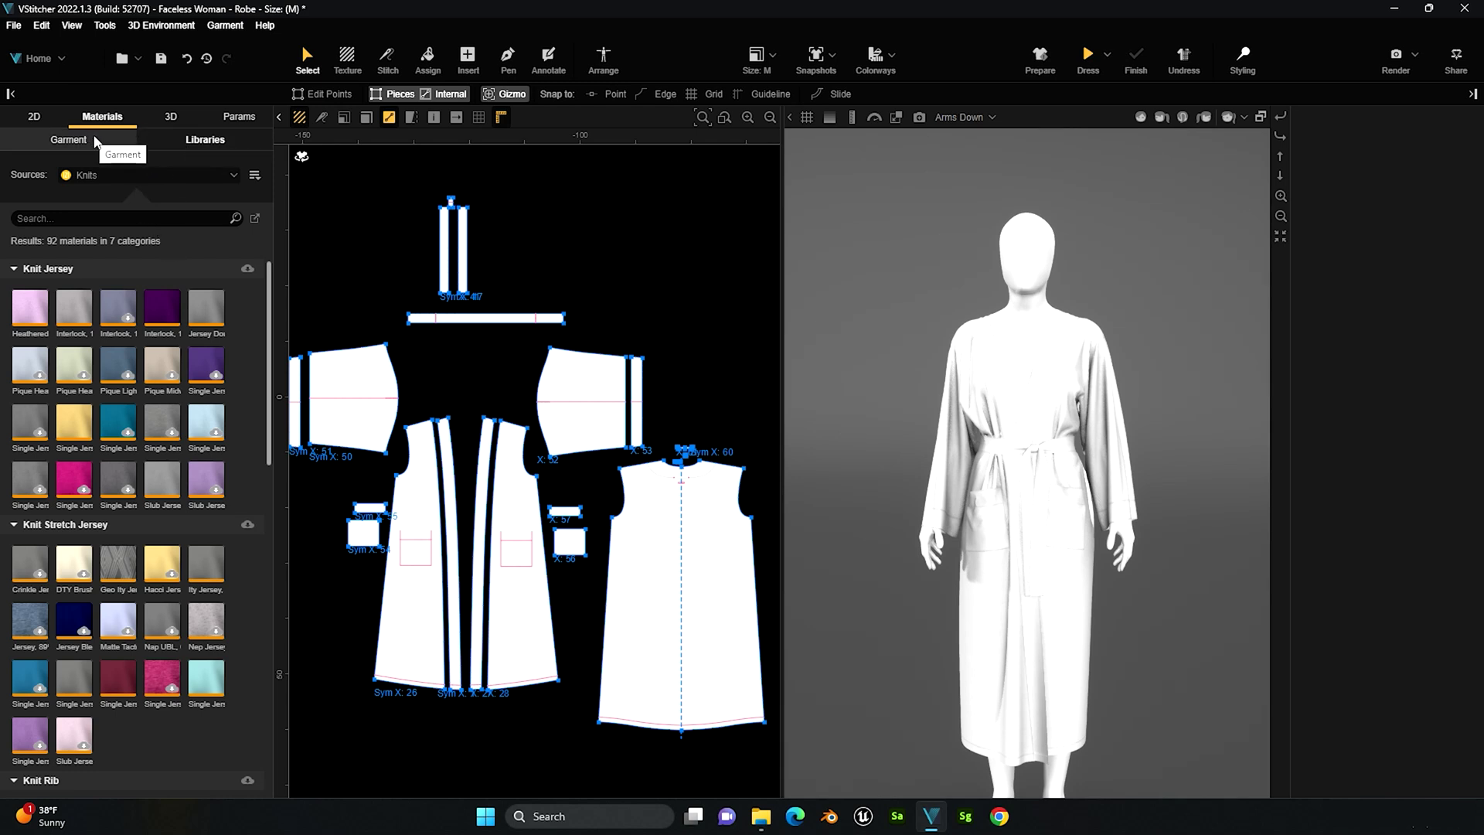
click(69, 140)
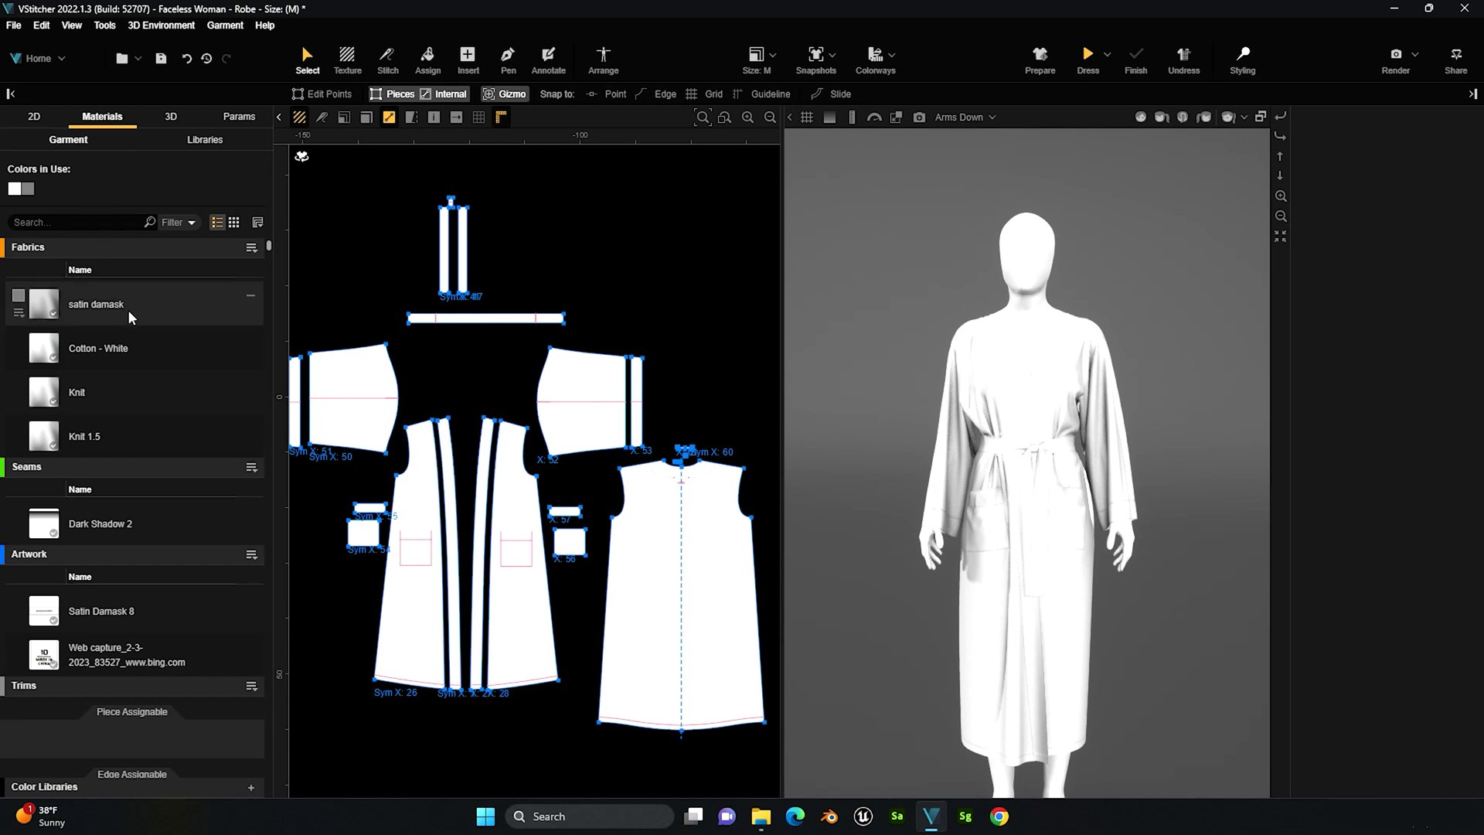
- Show the properties of the Cotton - White fabric, and of the Knit fabric
click(141, 348)
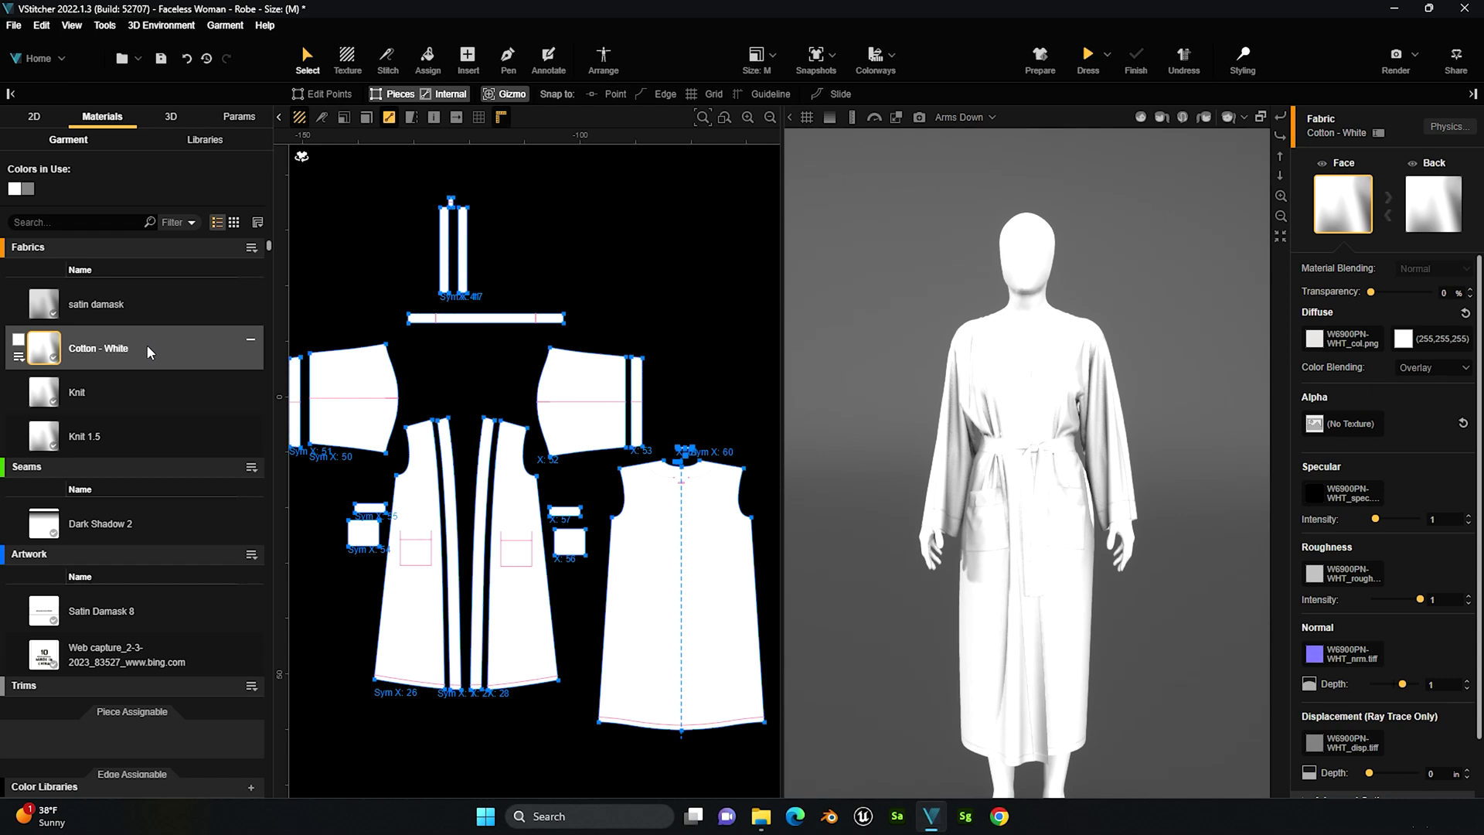
click(156, 400)
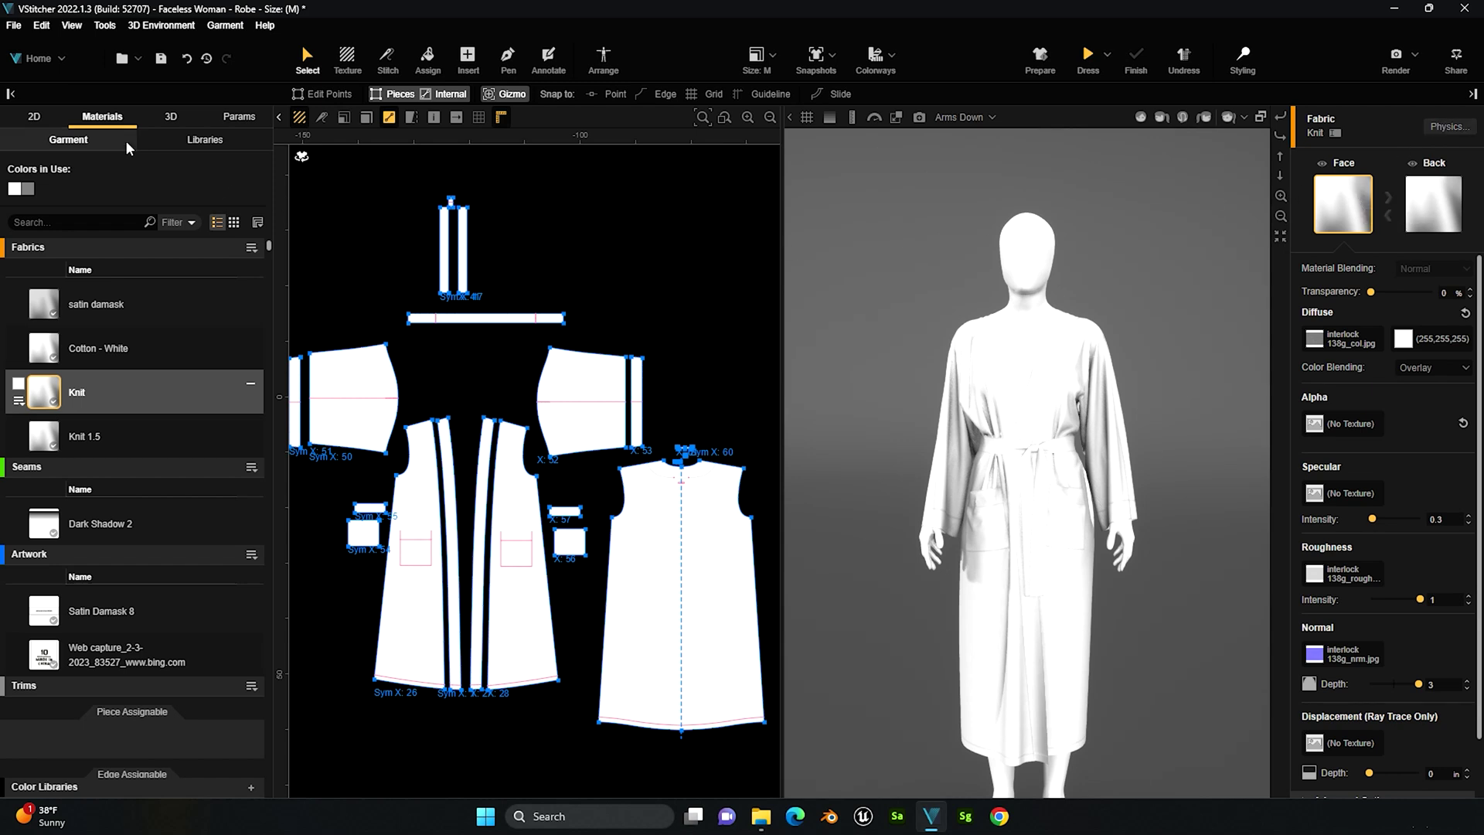
- Undress the avatar and replace it with the Oliver avatar dated Jul 30 '21
click(163, 117)
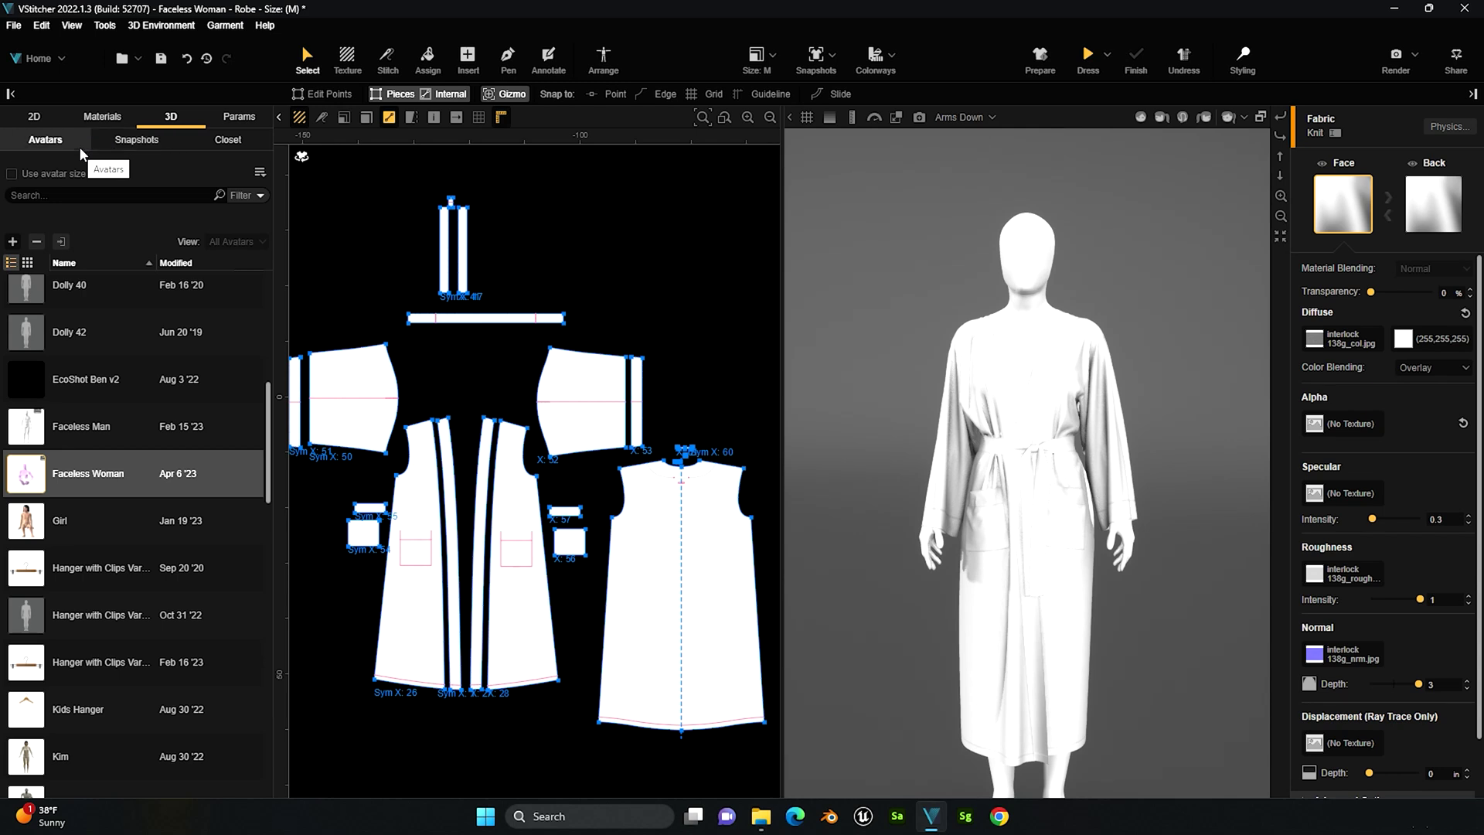
scroll(150, 382, down, 3)
scroll(149, 382, down, 6)
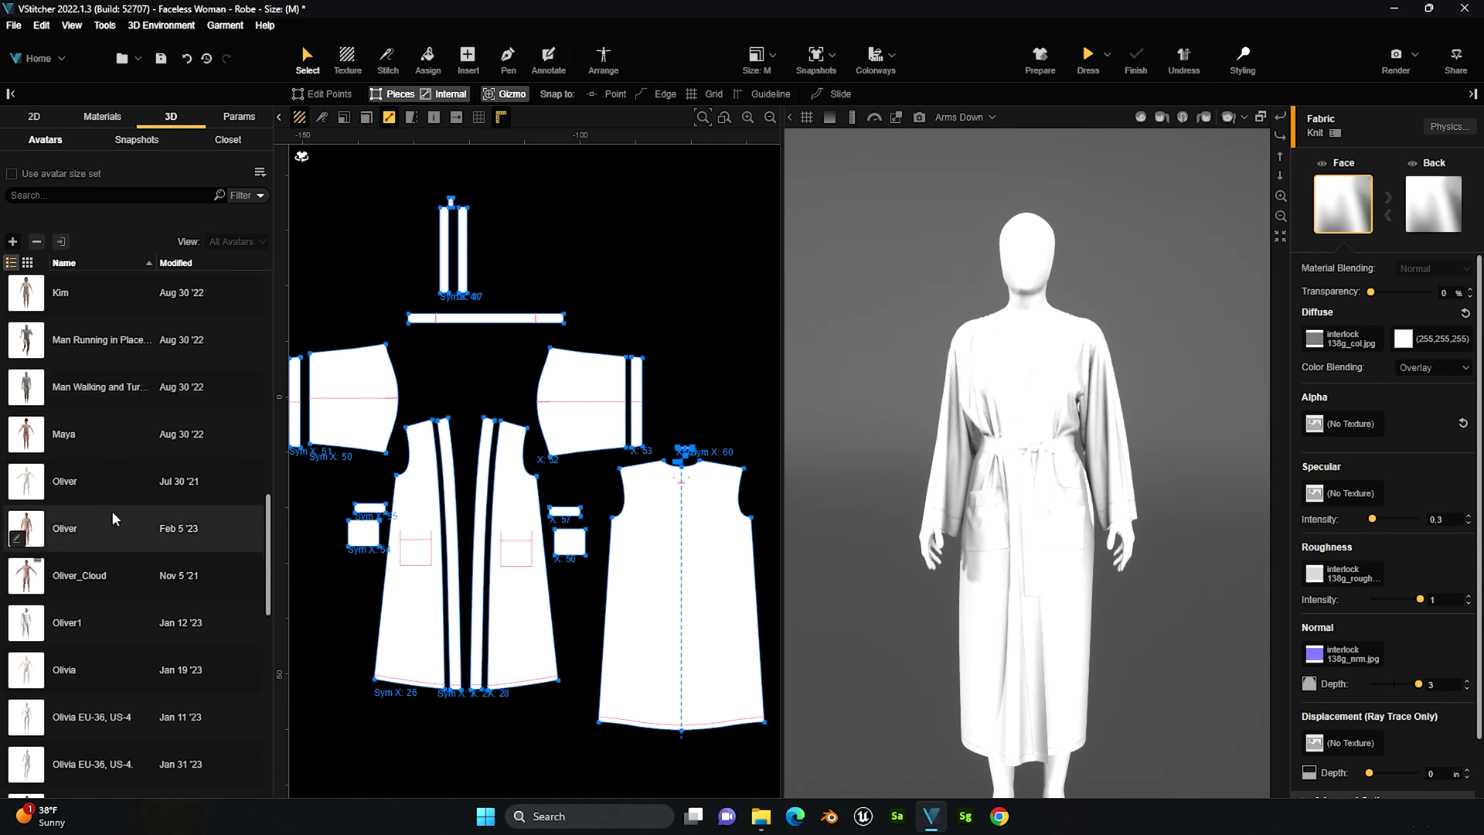
click(1191, 61)
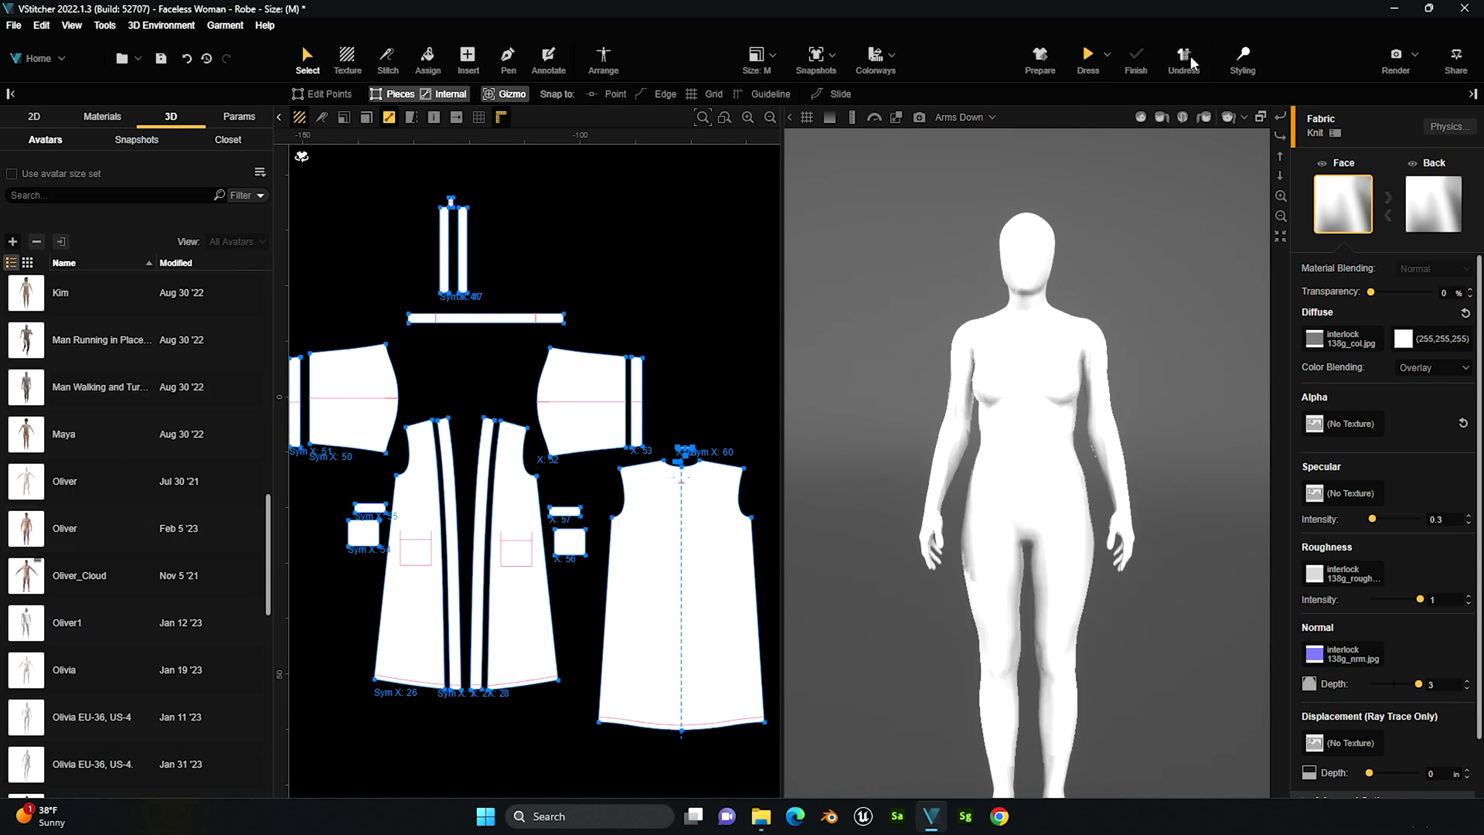
double_click(100, 476)
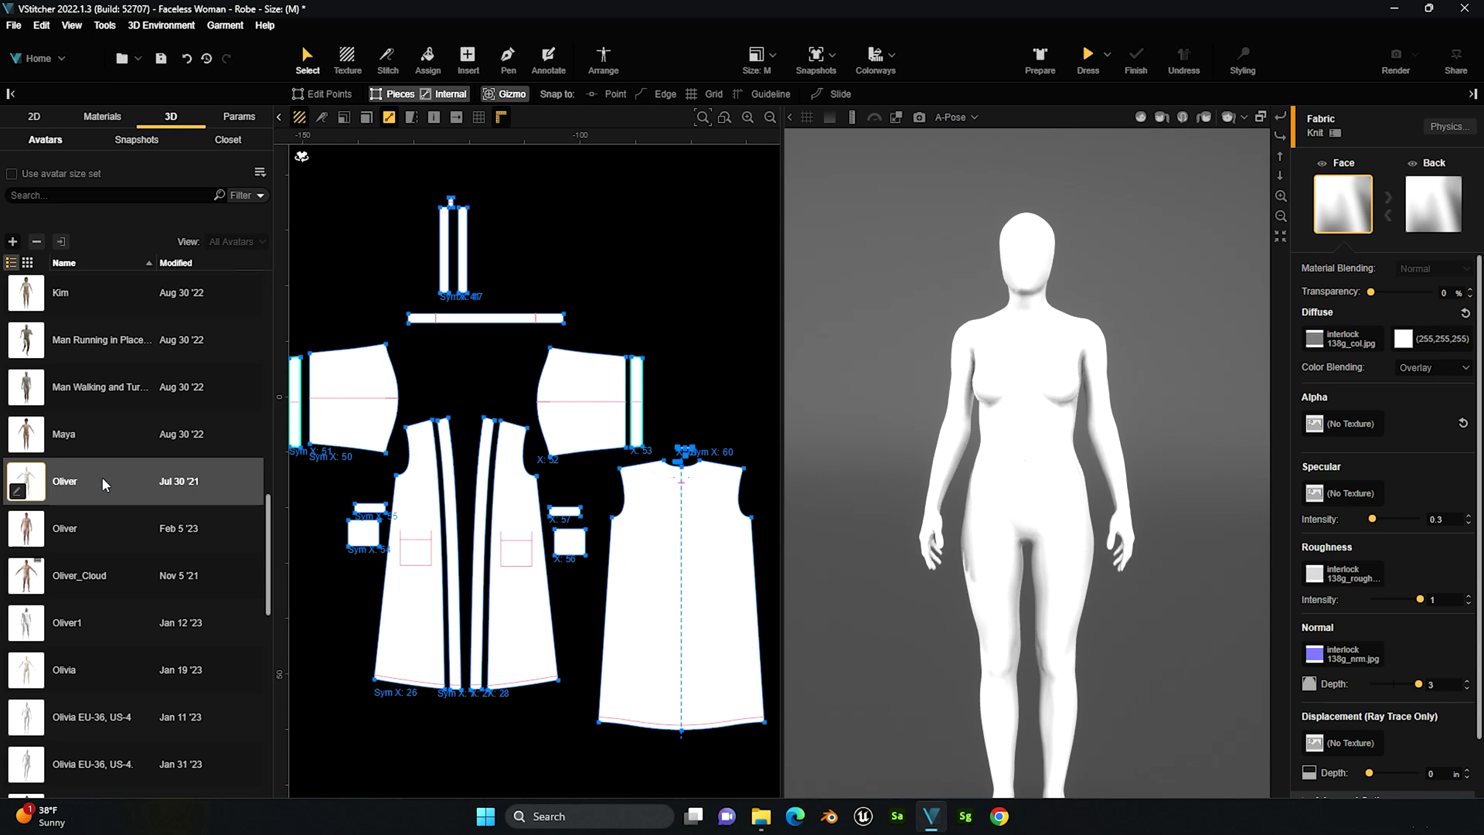
drag(1119, 472, 983, 423)
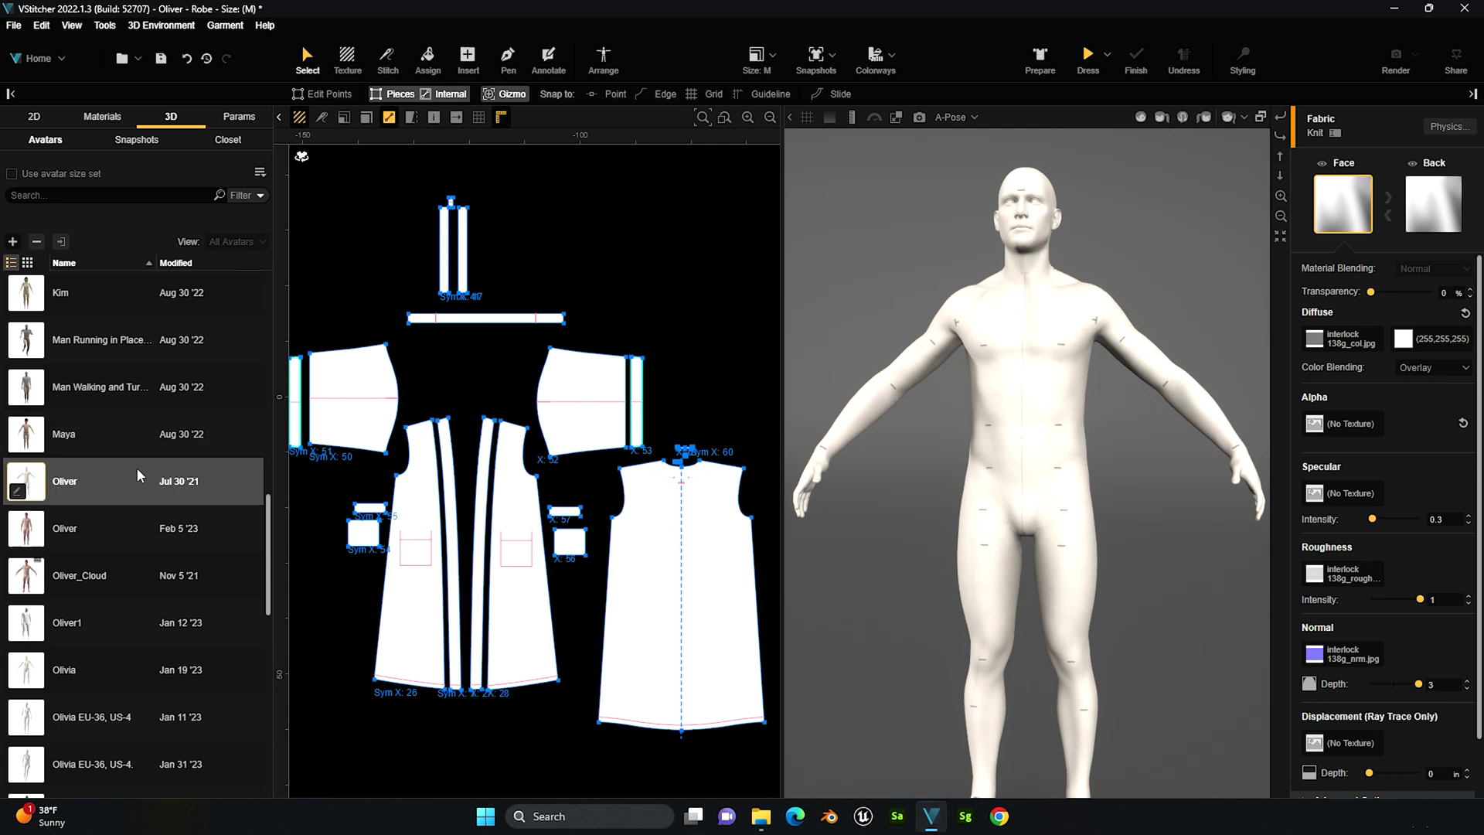
- Restore the dressed robe from the snapshot named Snapshot, and change the avatar's pose to Arms Spread, finishing the simulation
click(136, 139)
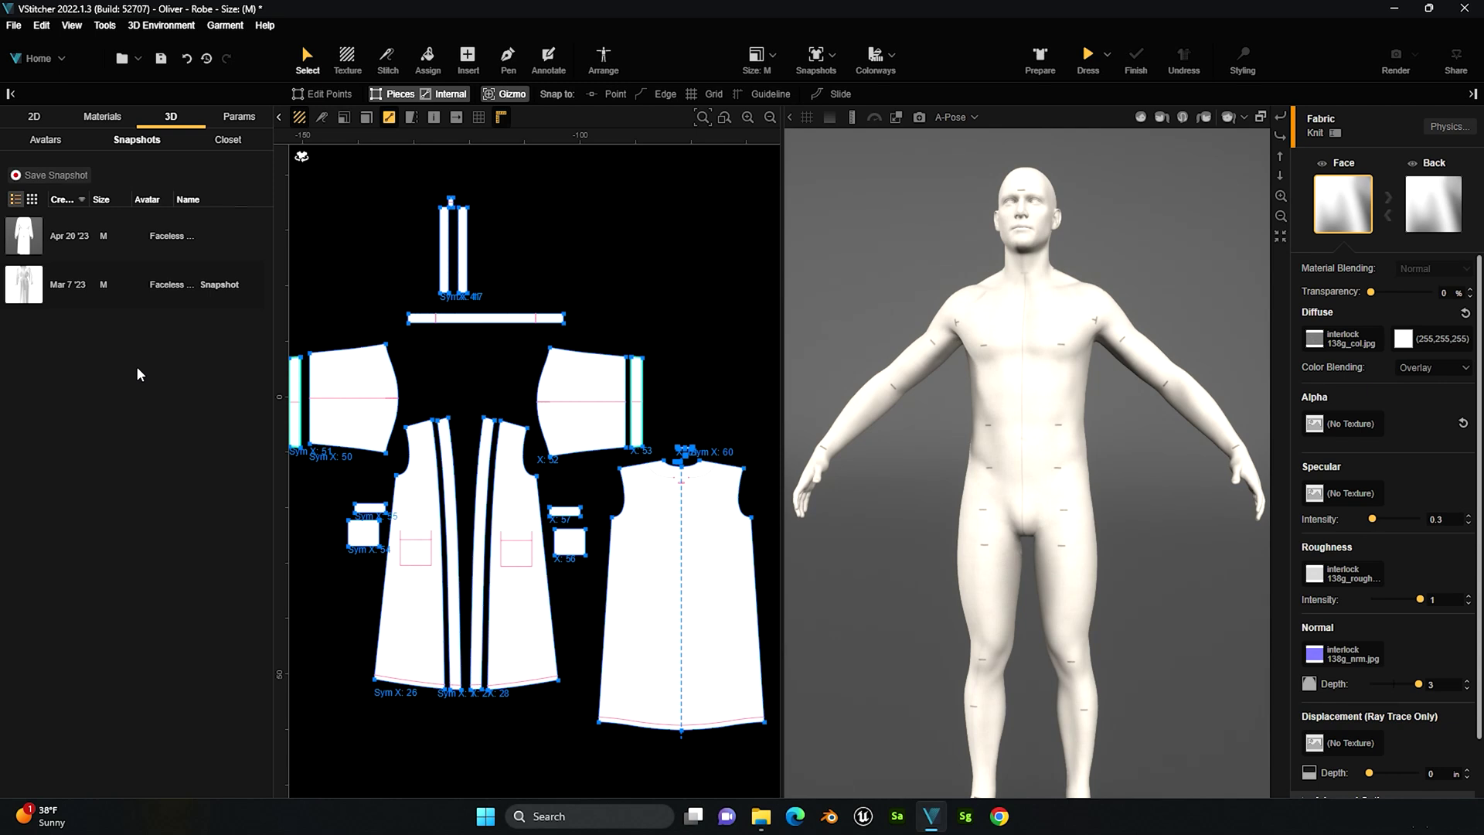
double_click(129, 289)
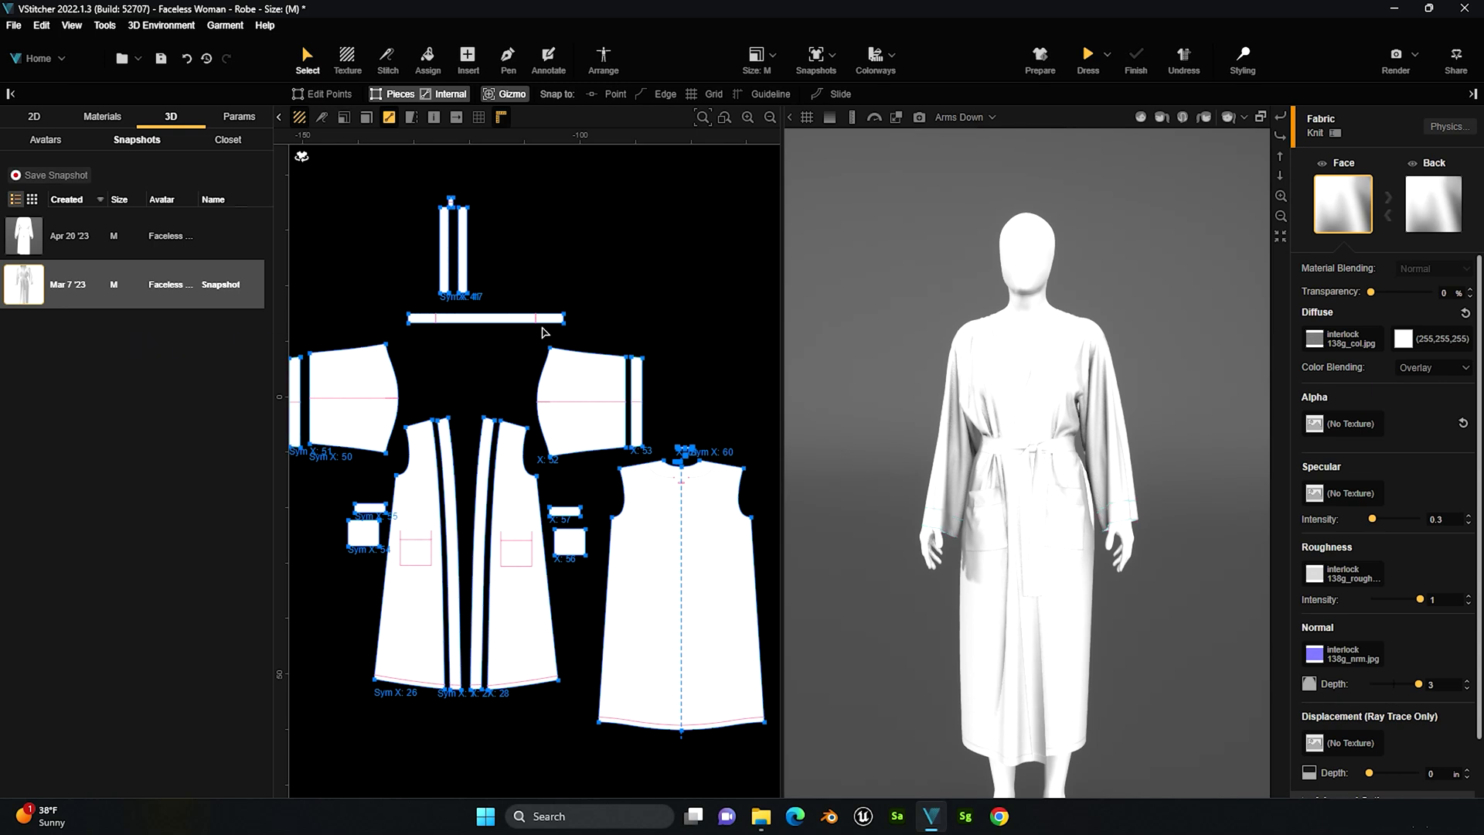
click(984, 118)
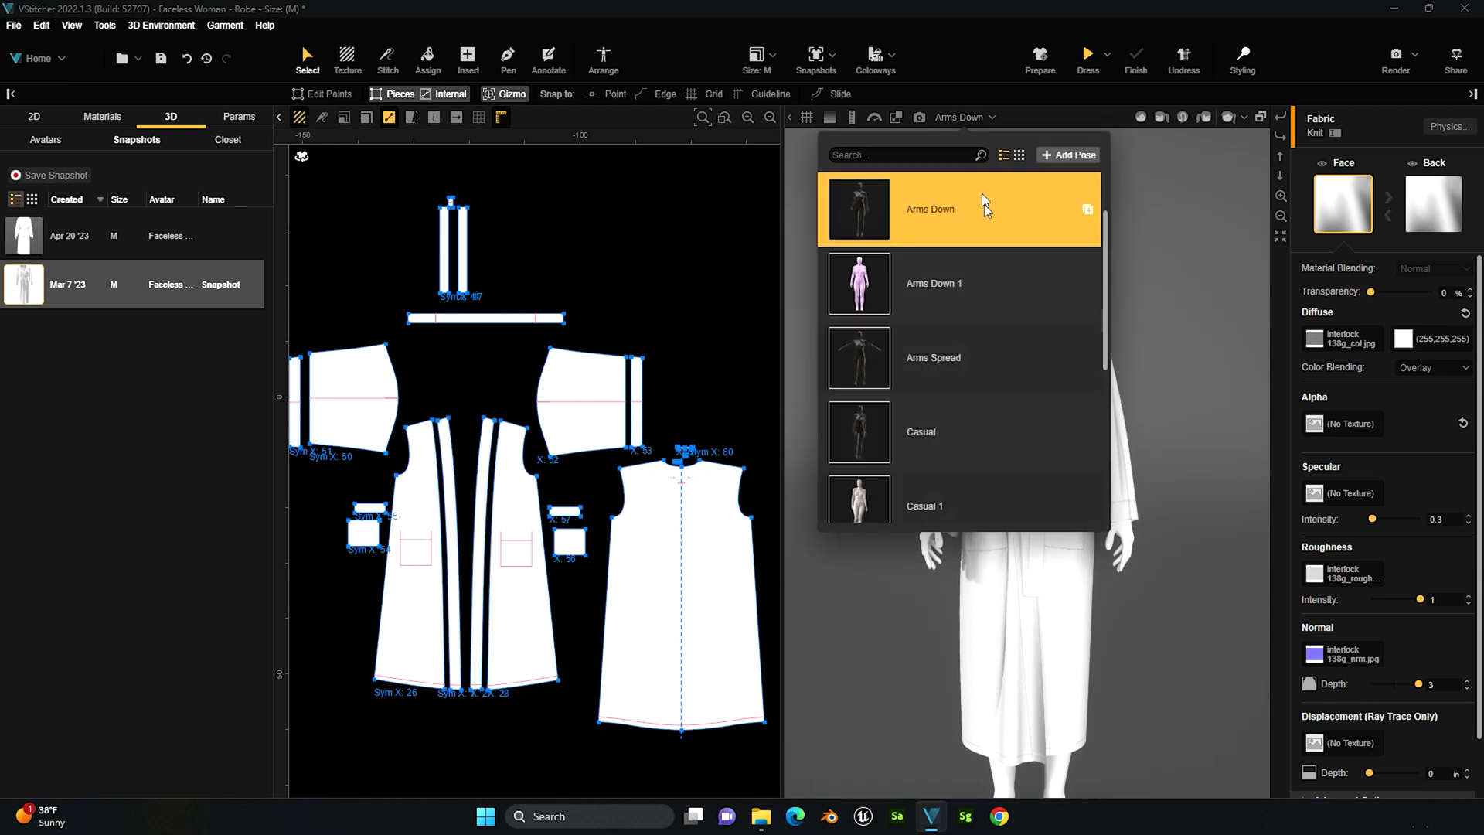
click(991, 338)
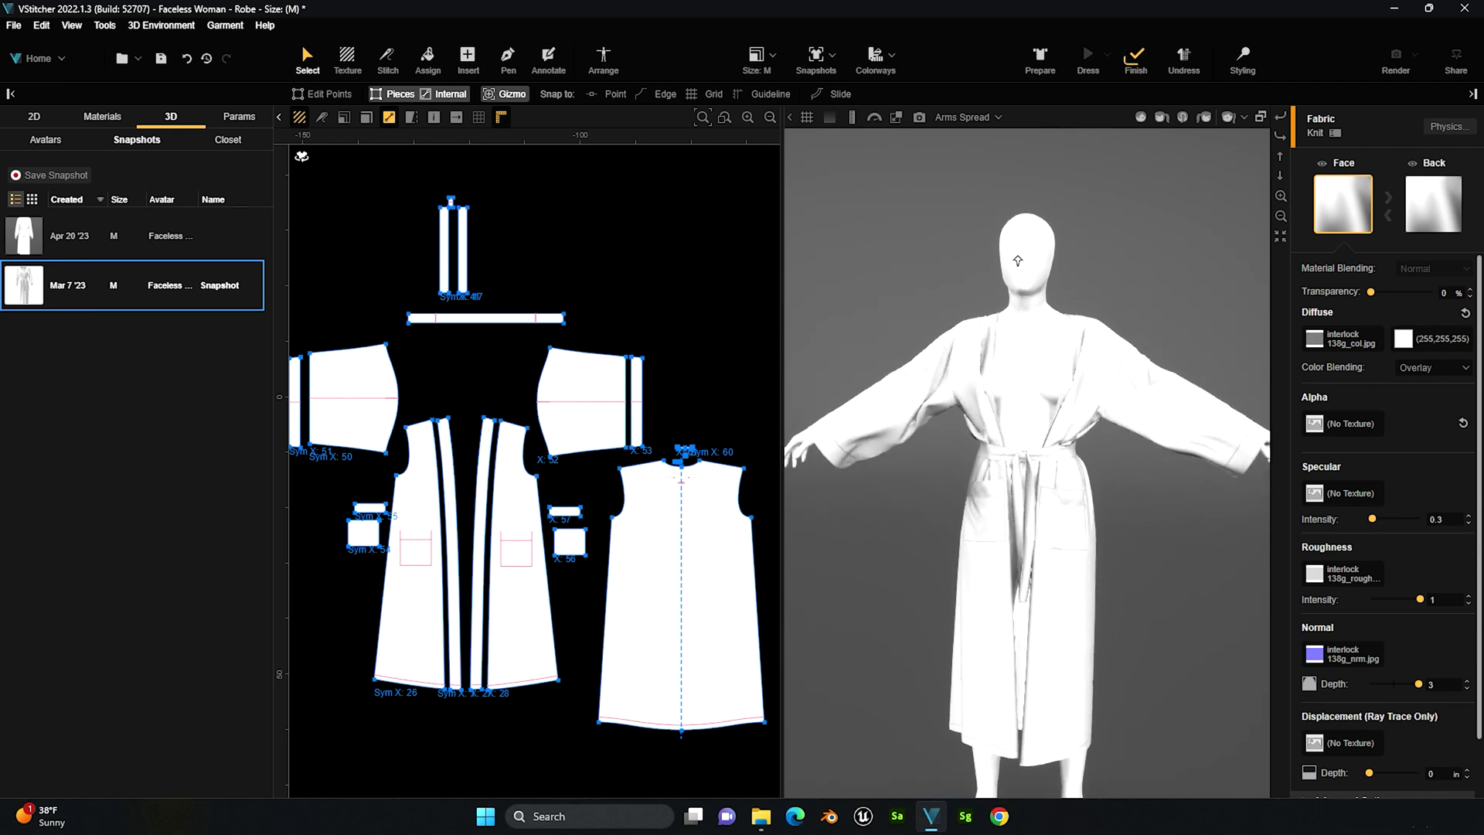
click(1135, 62)
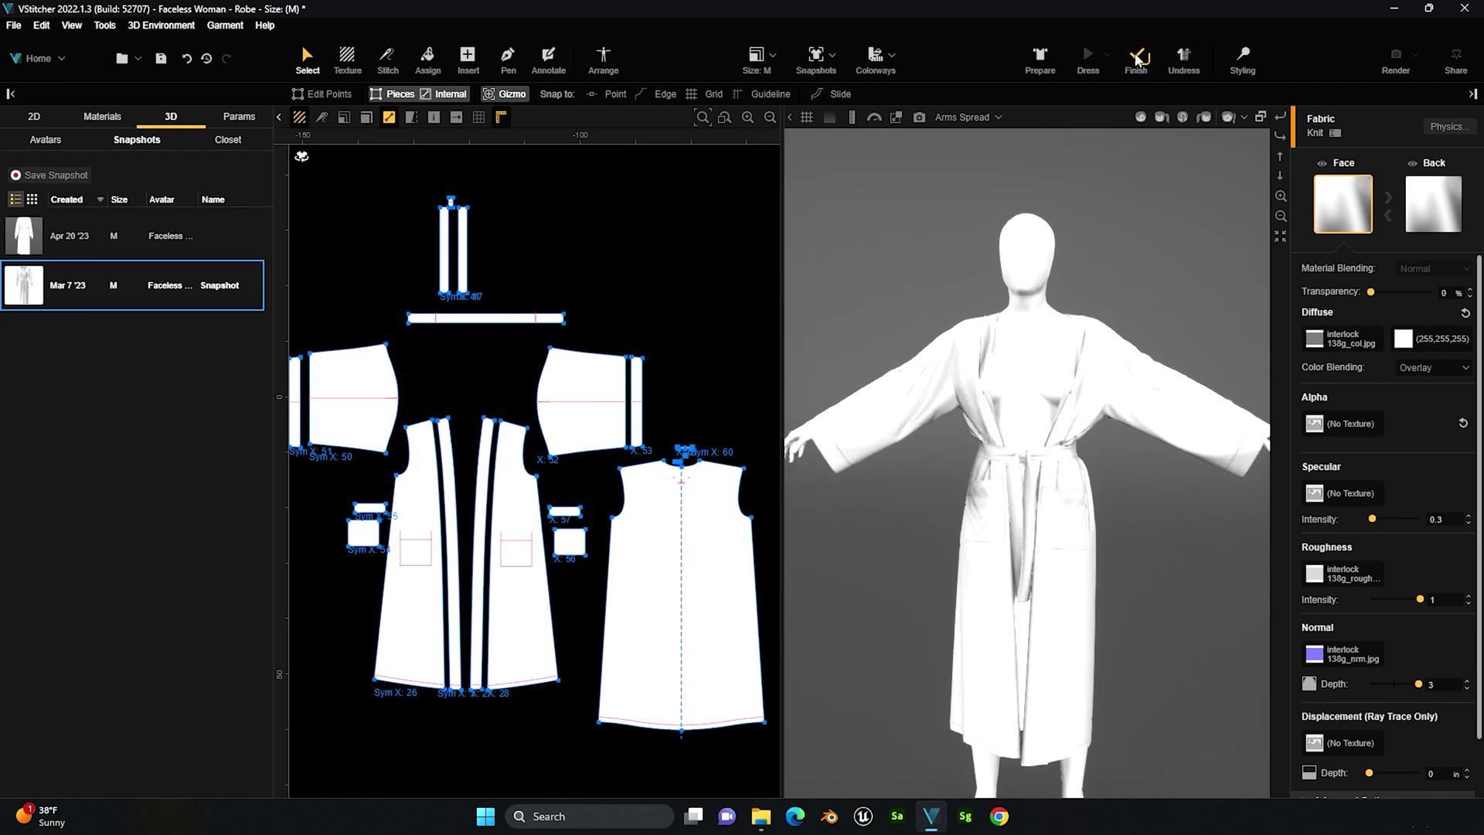
- Save the robe in its current pose as a new snapshot named Snapshot2
click(18, 175)
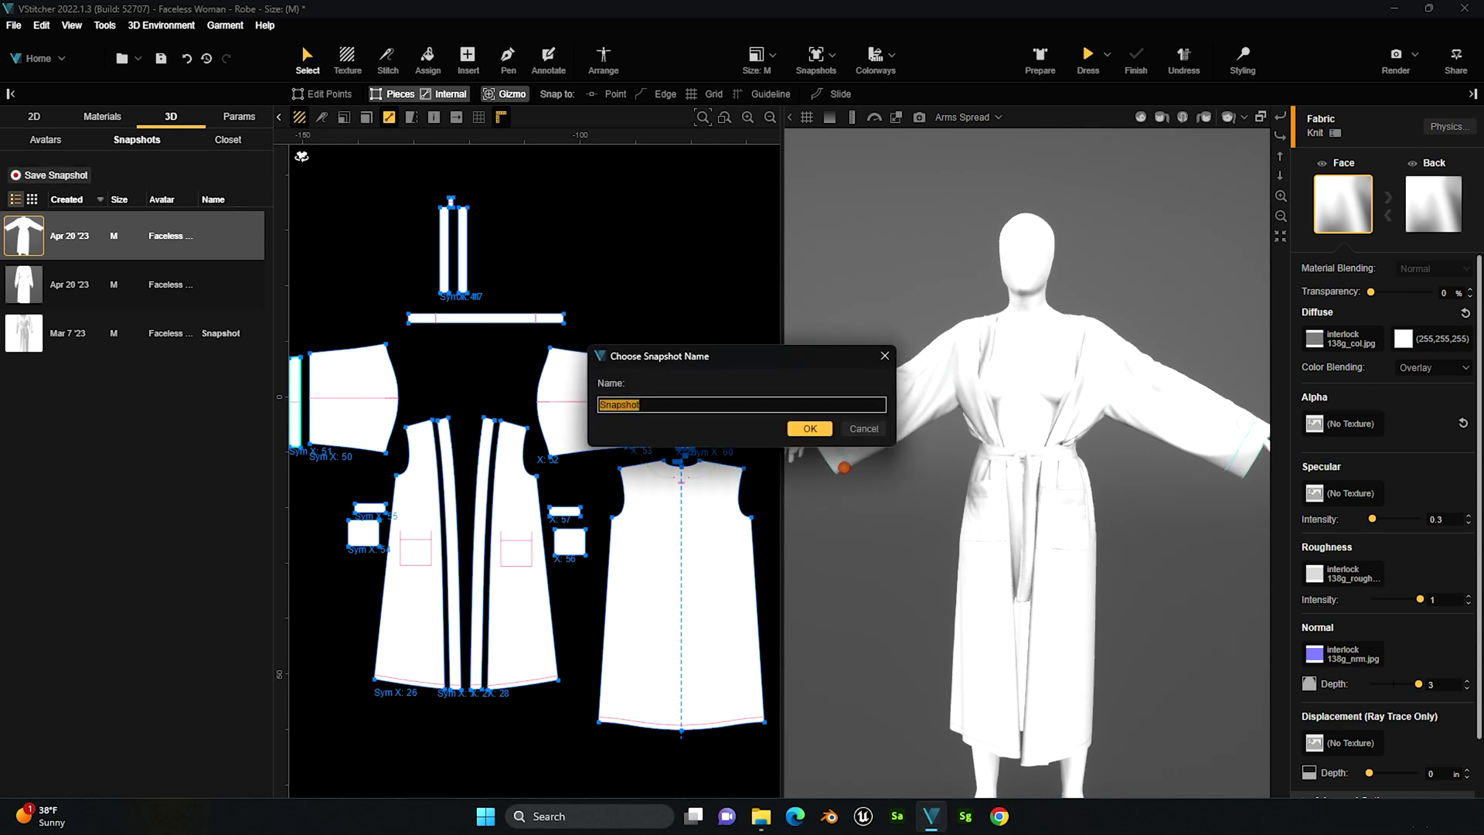
key(End)
text(2)
click(809, 428)
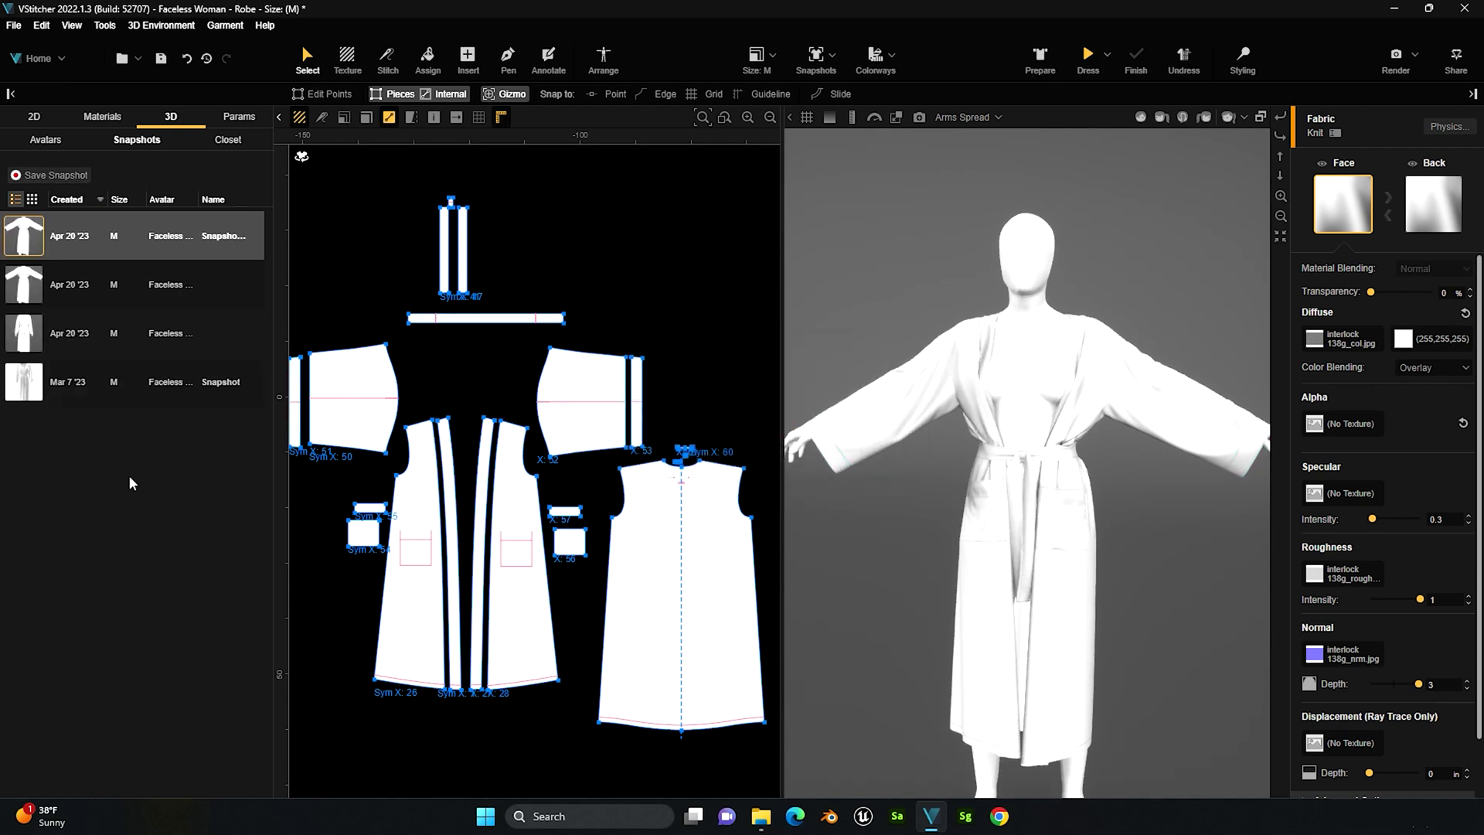
- Compare the two poses by alternately loading Snapshot and Snapshot2, ending on Snapshot2
double_click(127, 391)
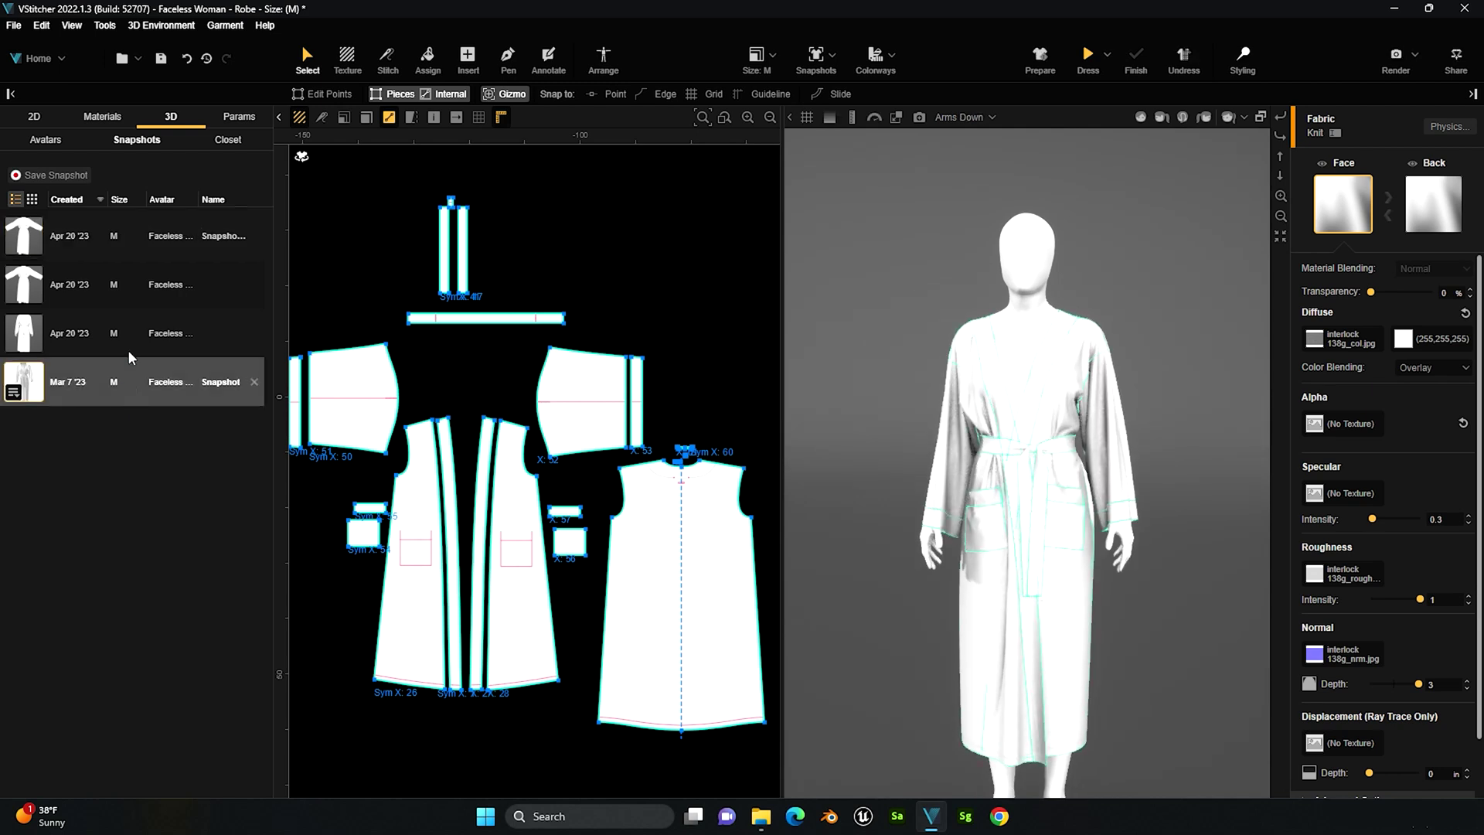
double_click(127, 244)
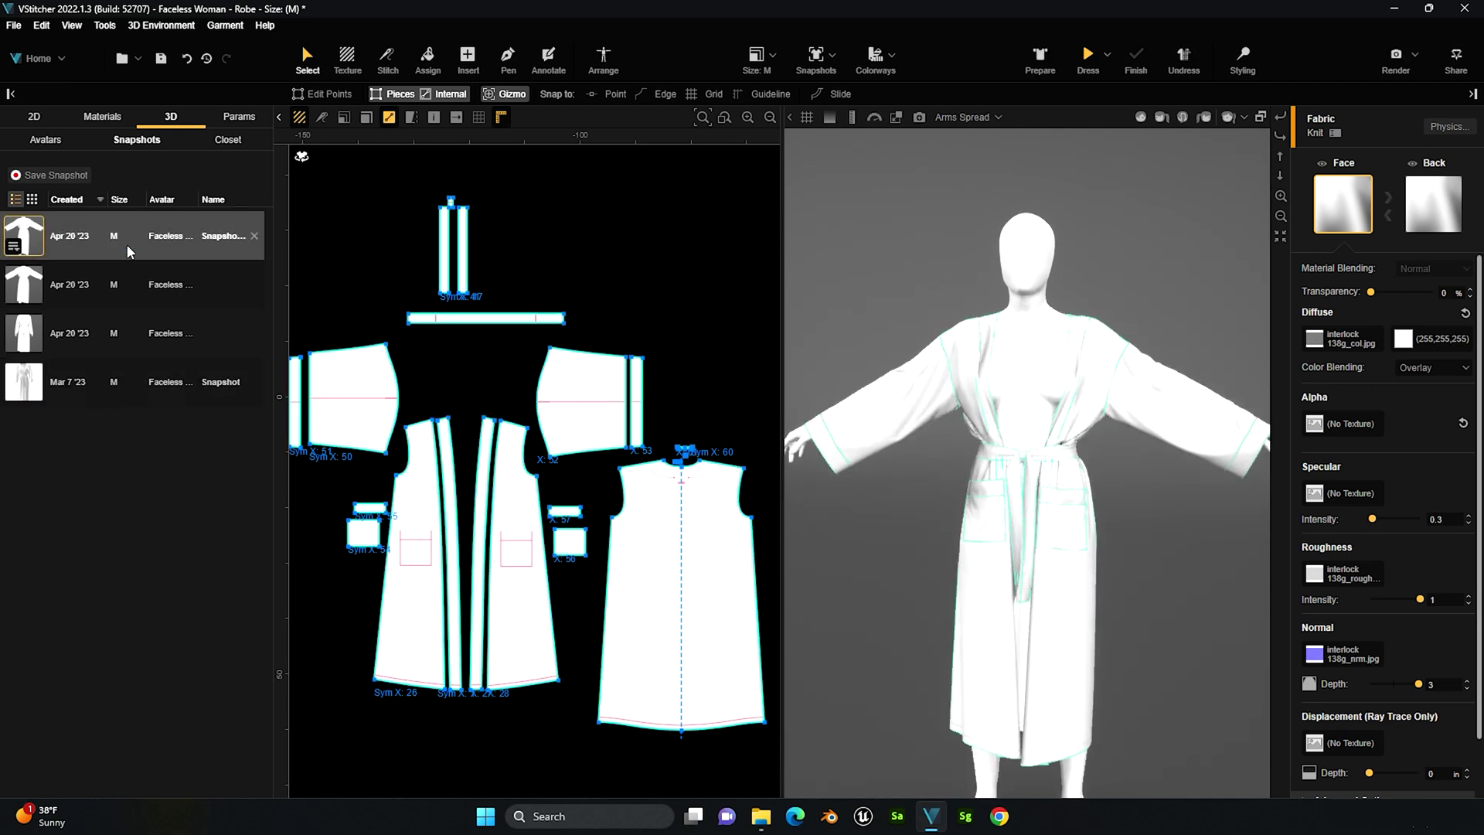
double_click(128, 391)
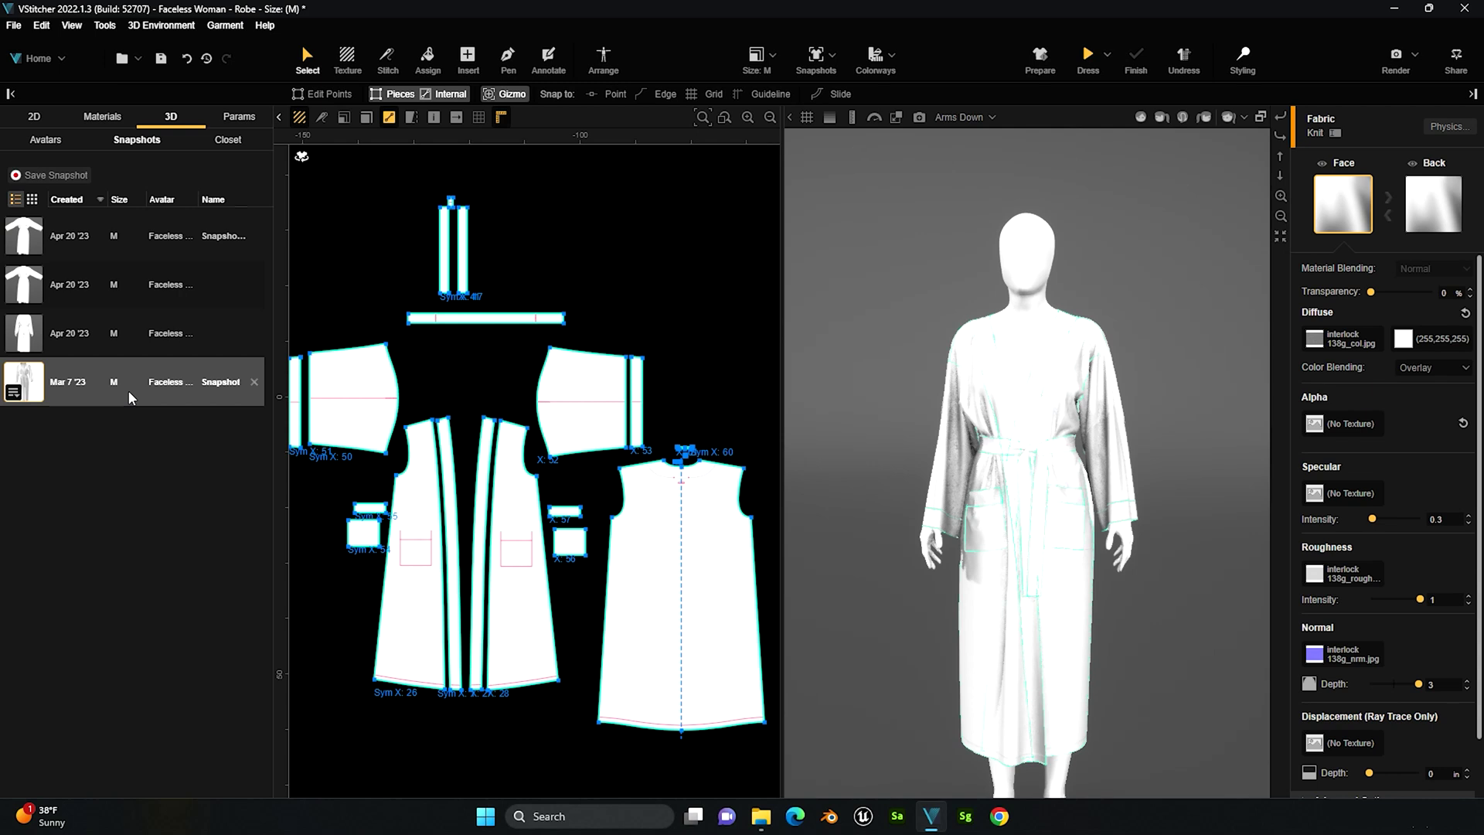
double_click(127, 245)
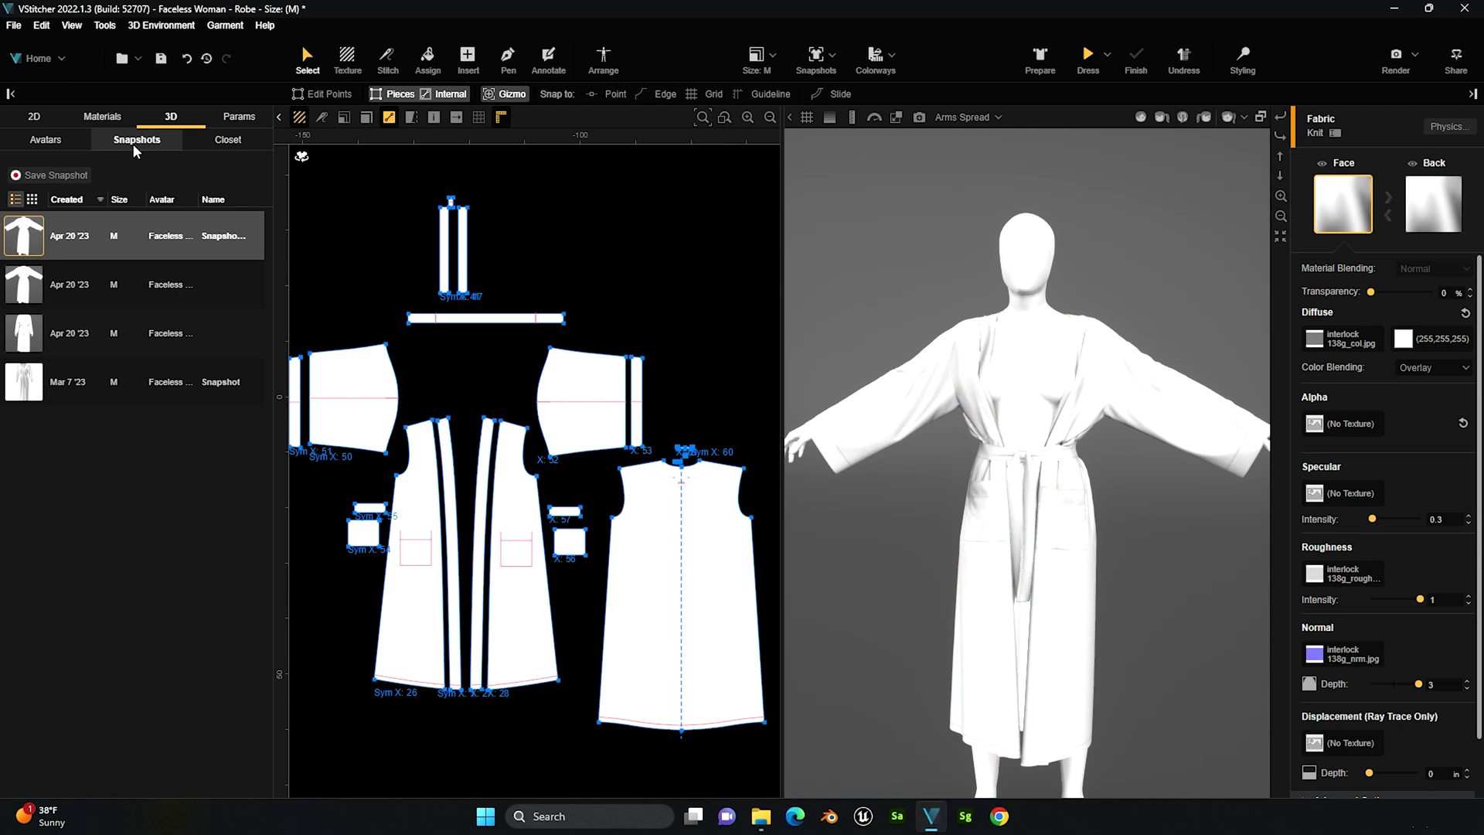
- Look through the shoes in the avatar's closet, and the garment's stitches and rulers
click(250, 142)
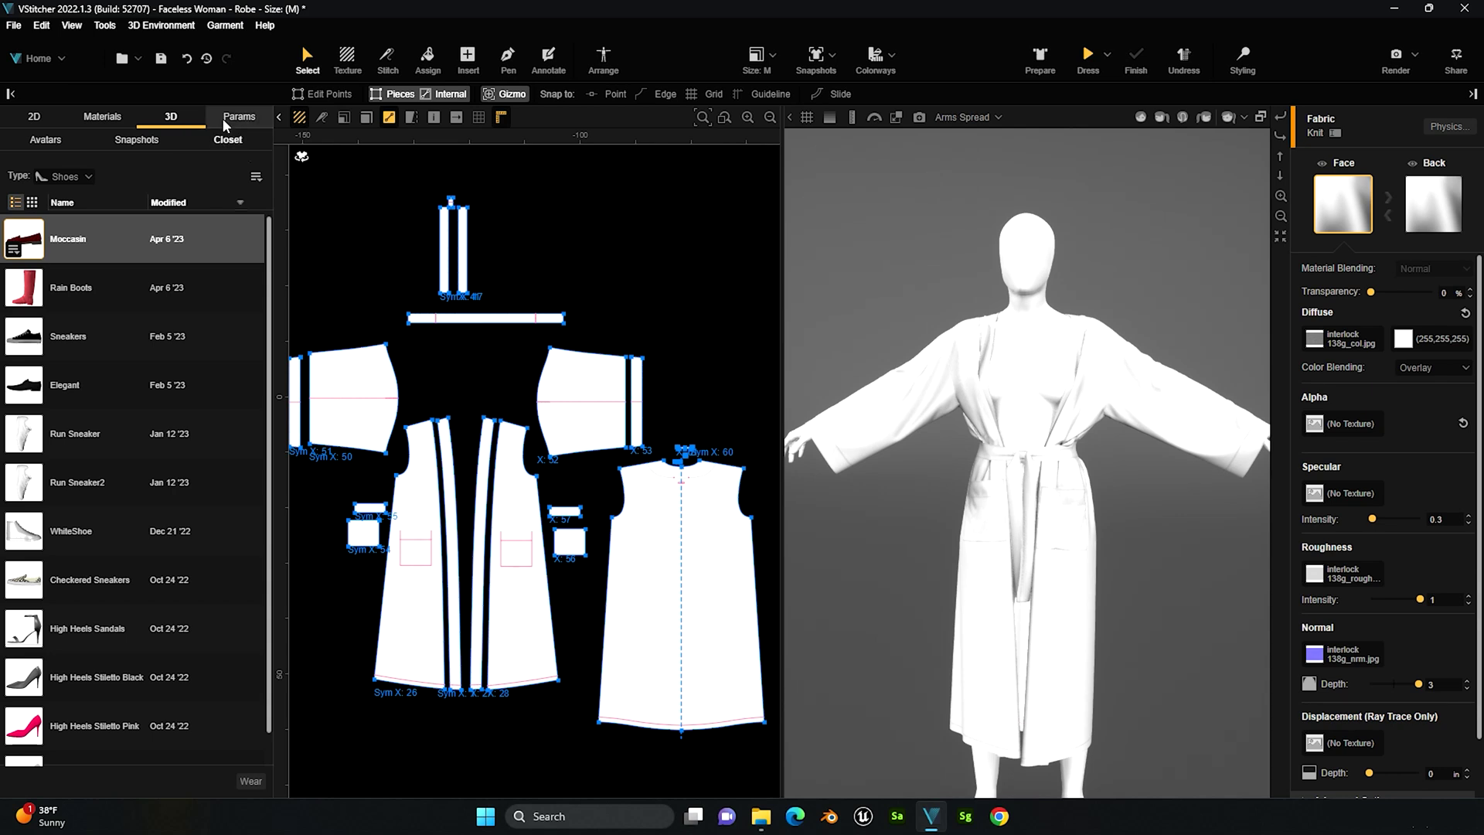
click(224, 120)
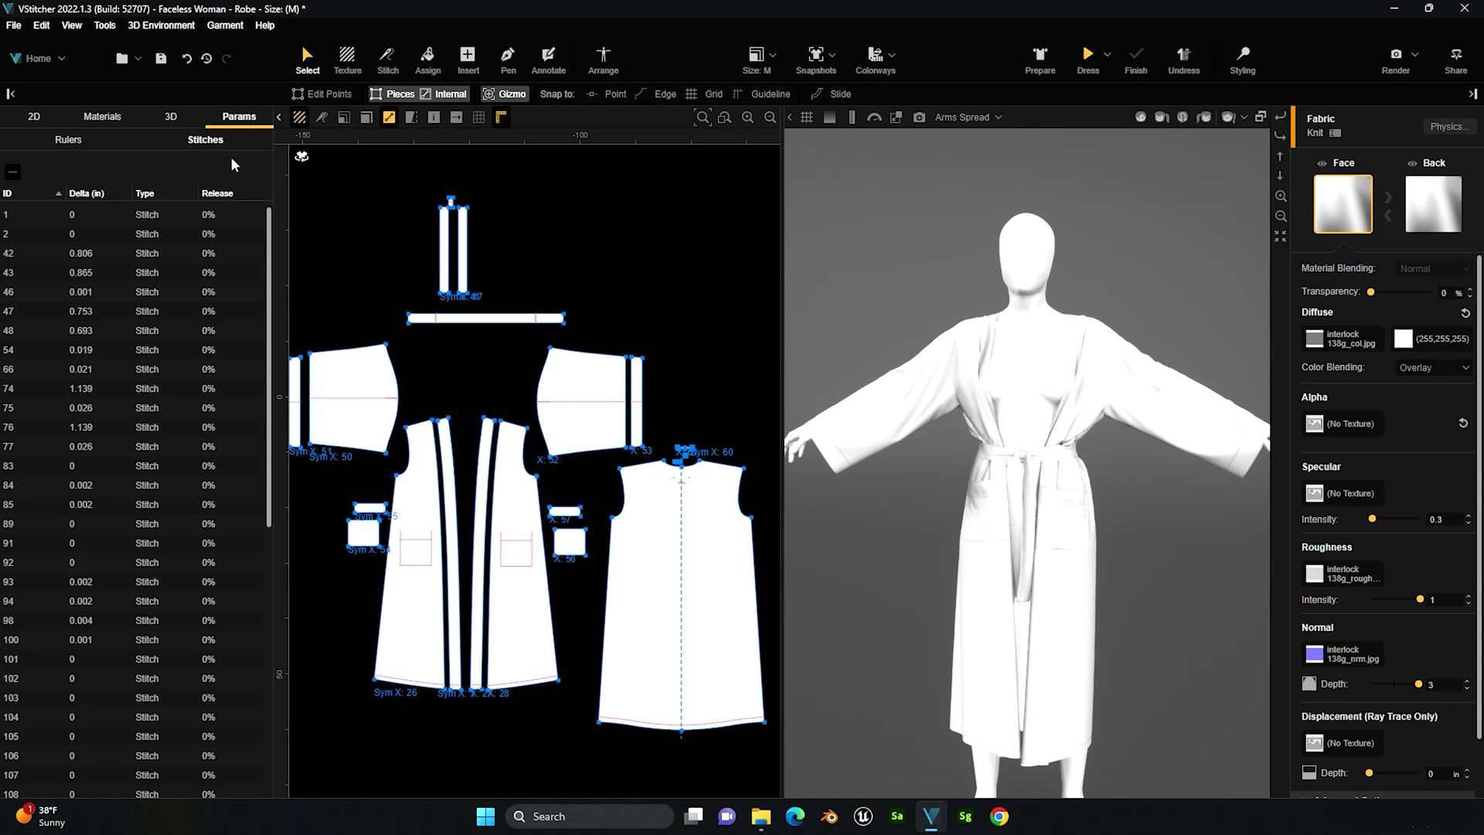
click(108, 141)
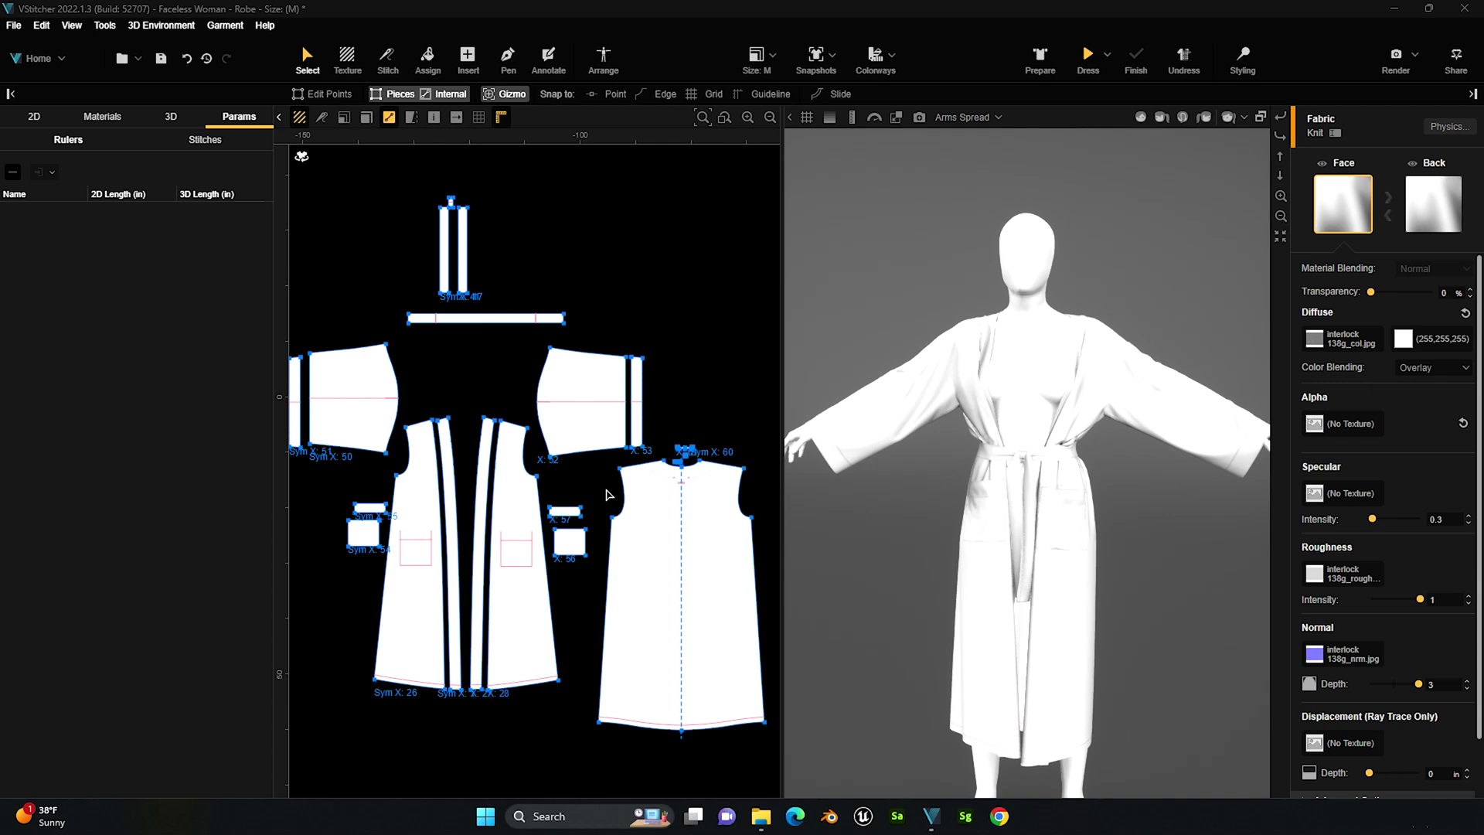
- Zoom and pan around the 2D pattern pieces, and expand the 2D window over the whole workspace
scroll(606, 491, up, 5)
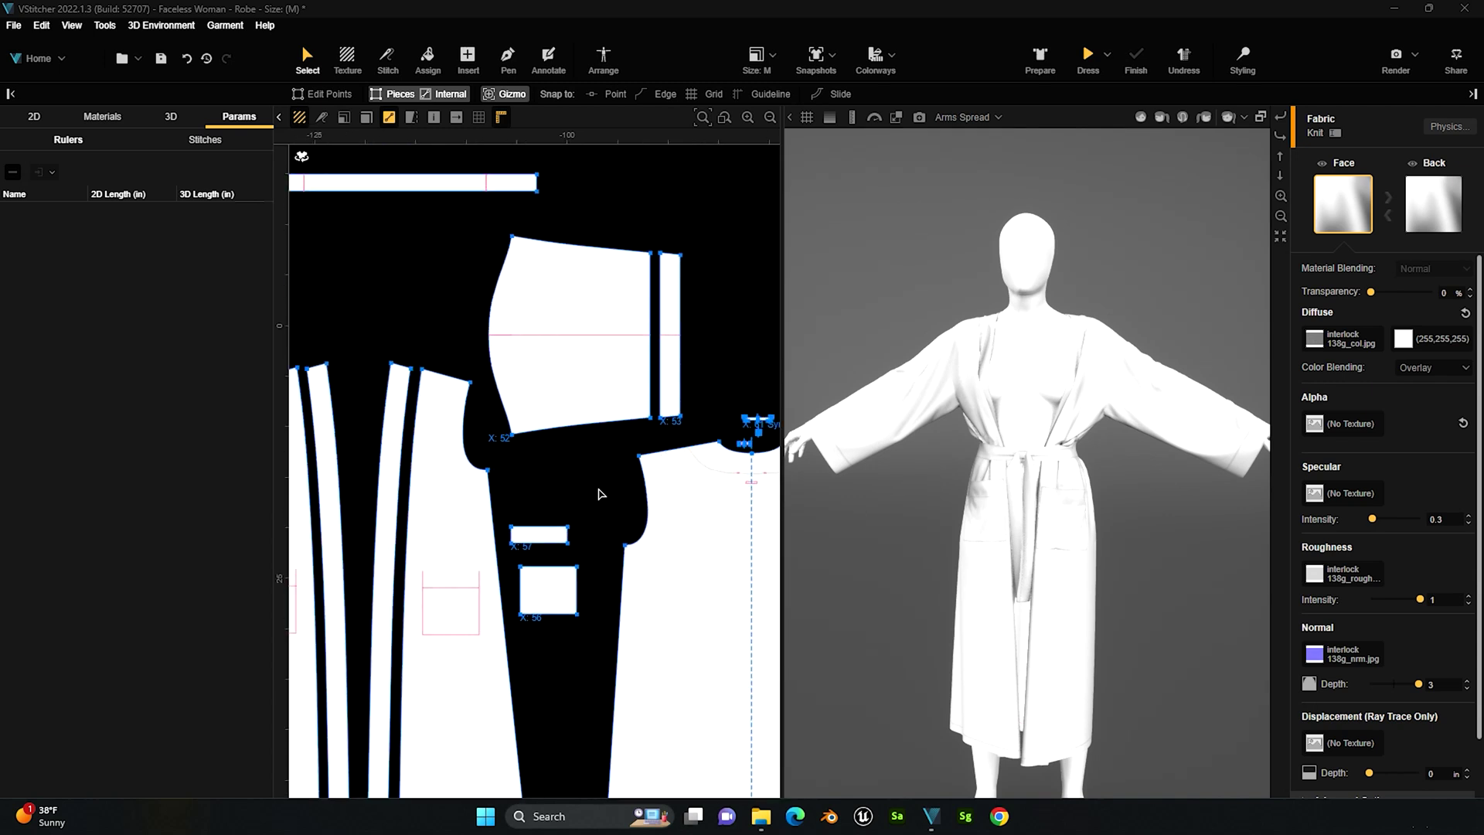
scroll(602, 494, down, 5)
scroll(602, 493, up, 5)
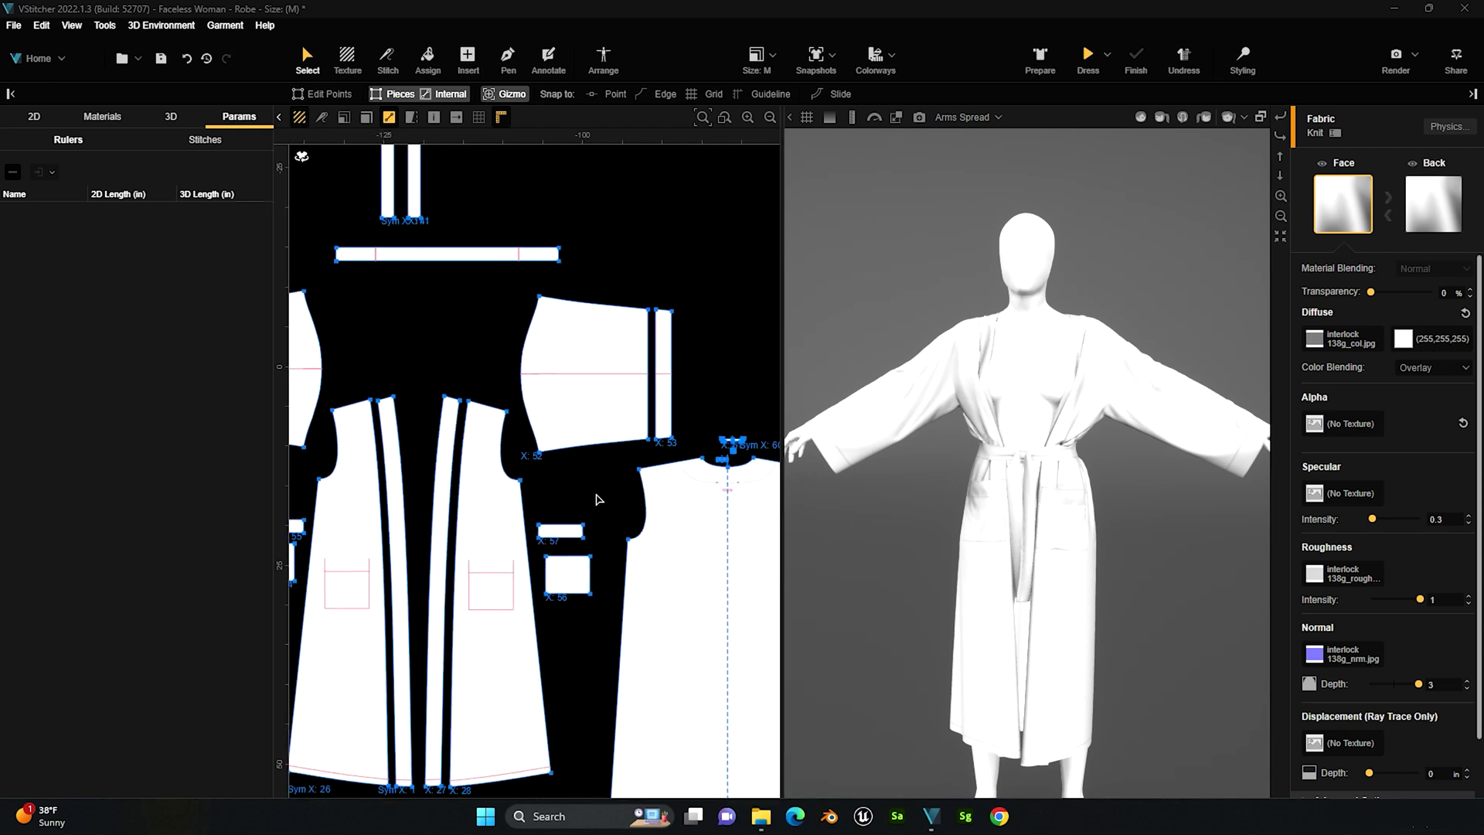
scroll(601, 487, down, 5)
middle_drag(583, 324, 616, 301)
scroll(533, 313, up, 1)
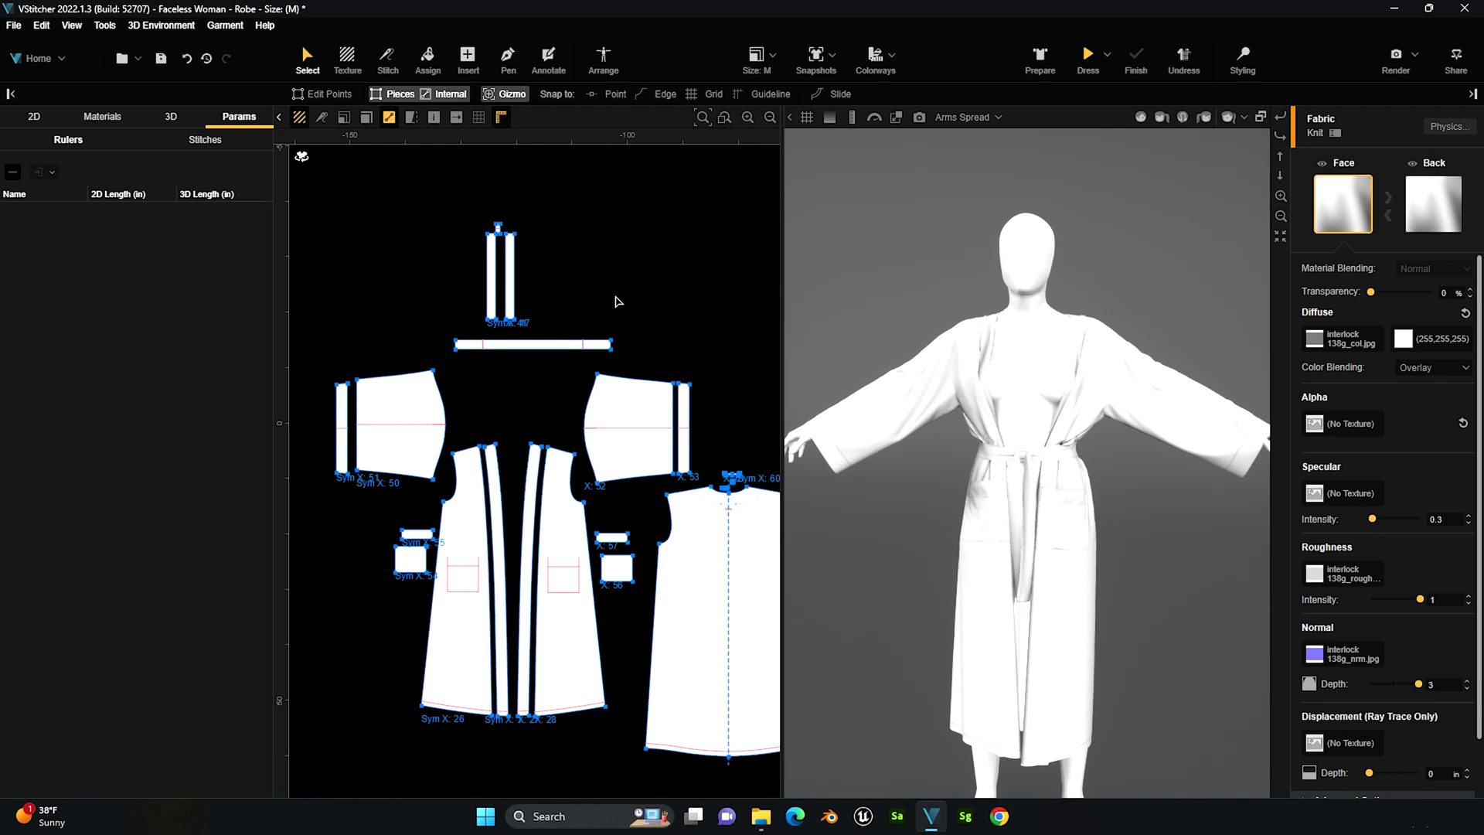
key(space)
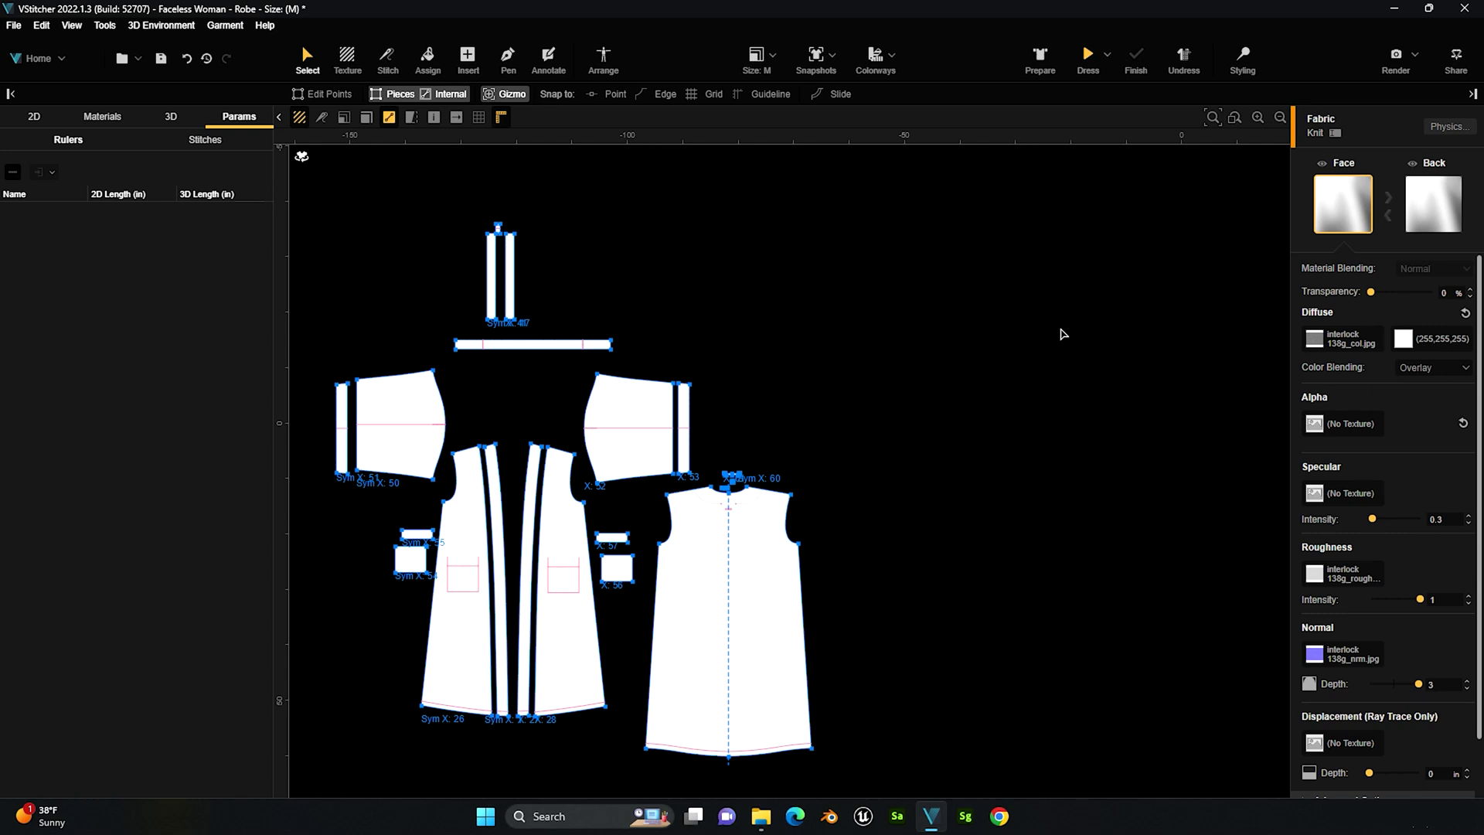
- Zoom the 2D pattern in and out, magnify selected areas near a sleeve, and fit all pieces in view
click(1258, 118)
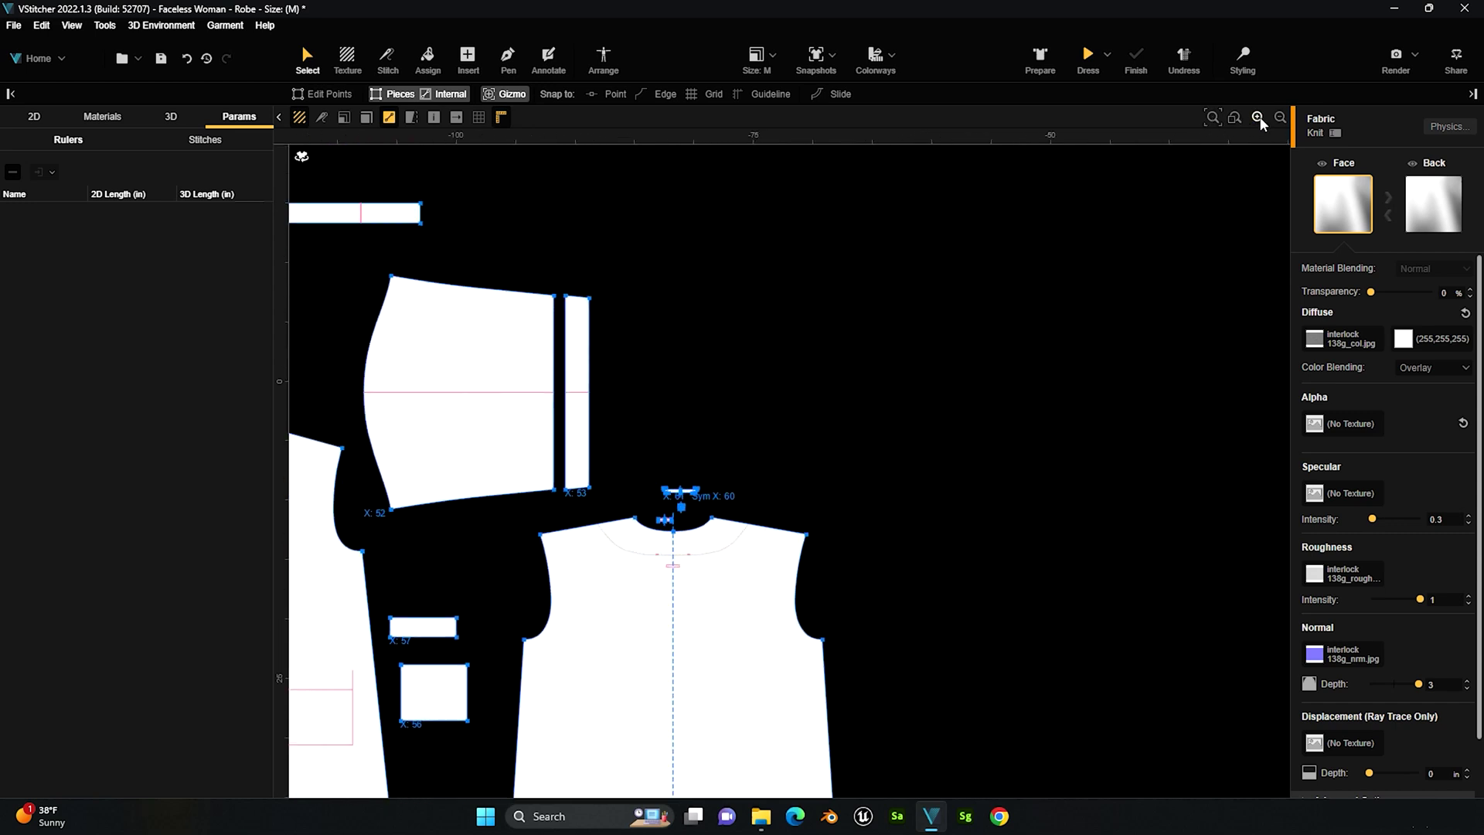
click(1280, 118)
click(1235, 118)
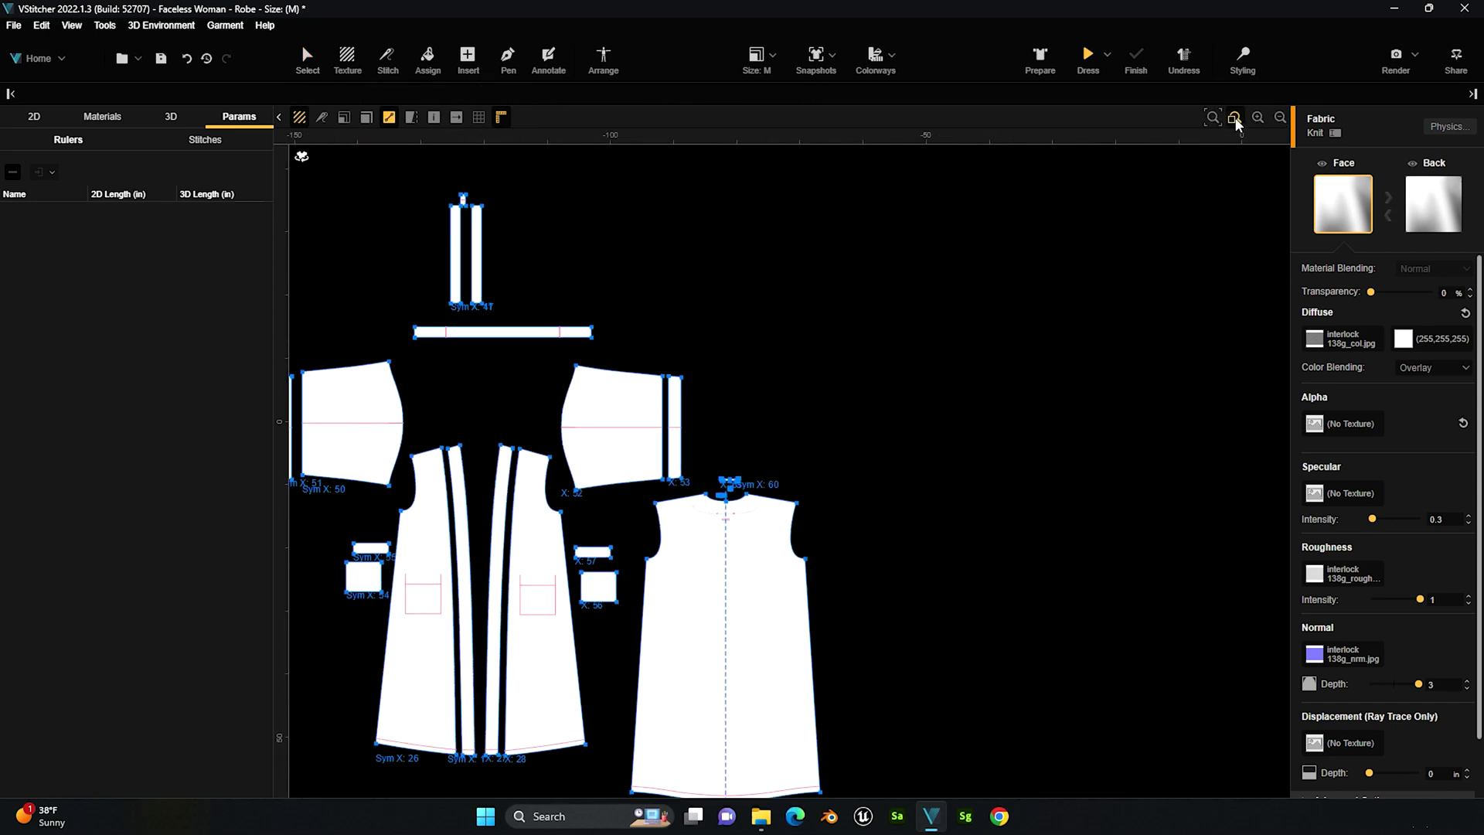
drag(634, 310, 835, 475)
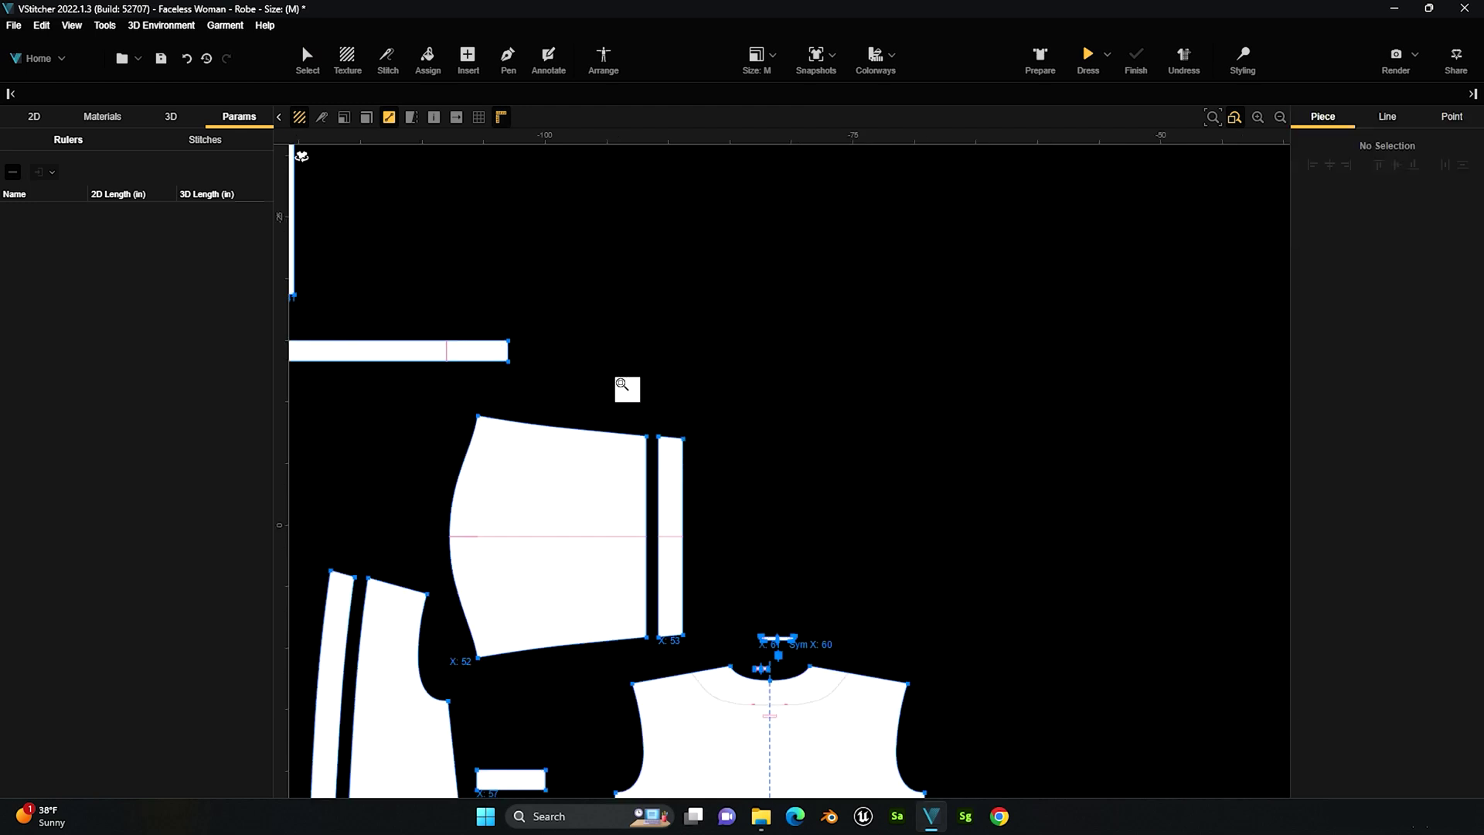
drag(592, 359, 843, 572)
drag(579, 317, 924, 599)
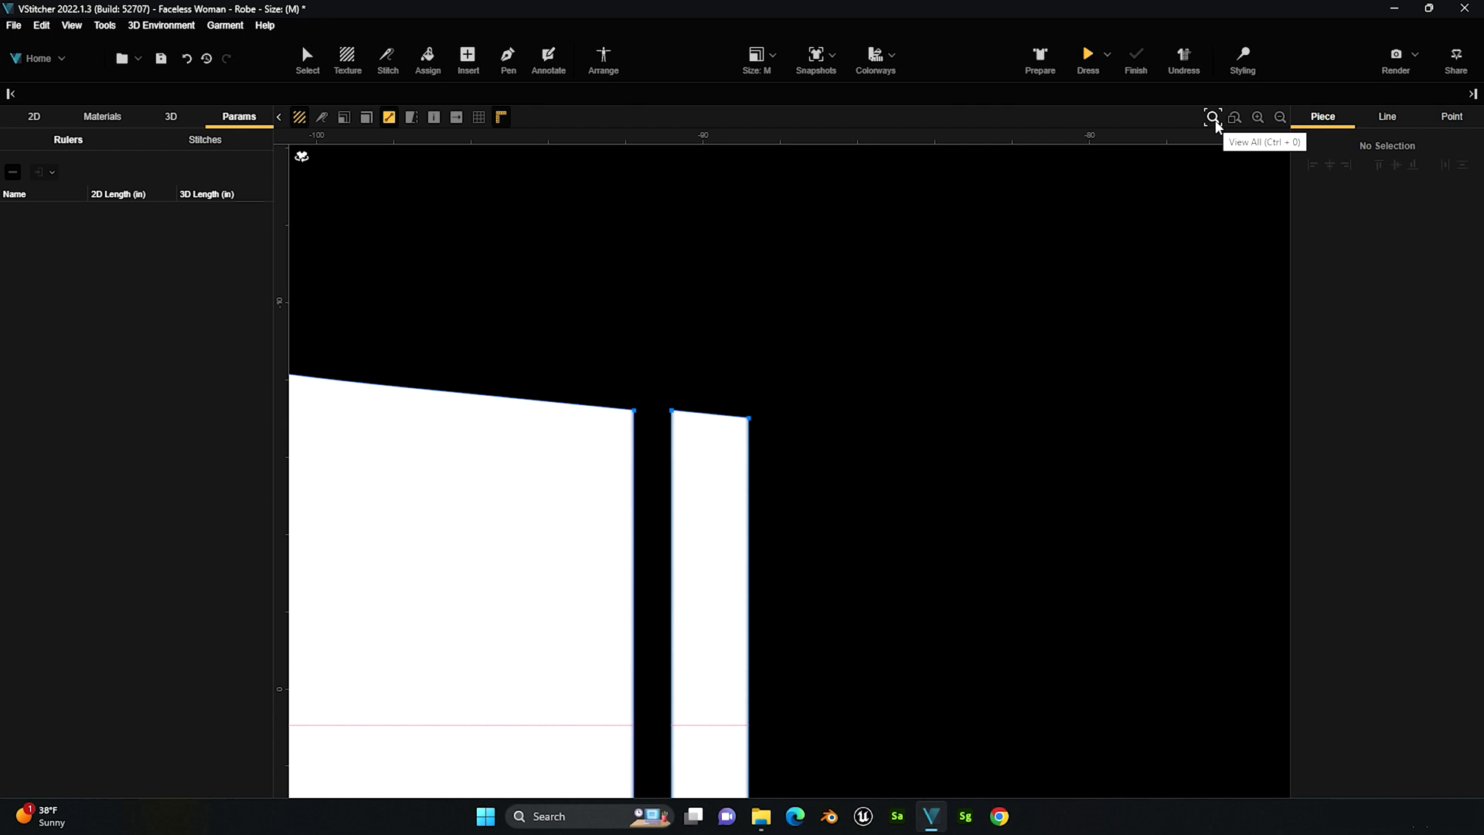
click(1214, 119)
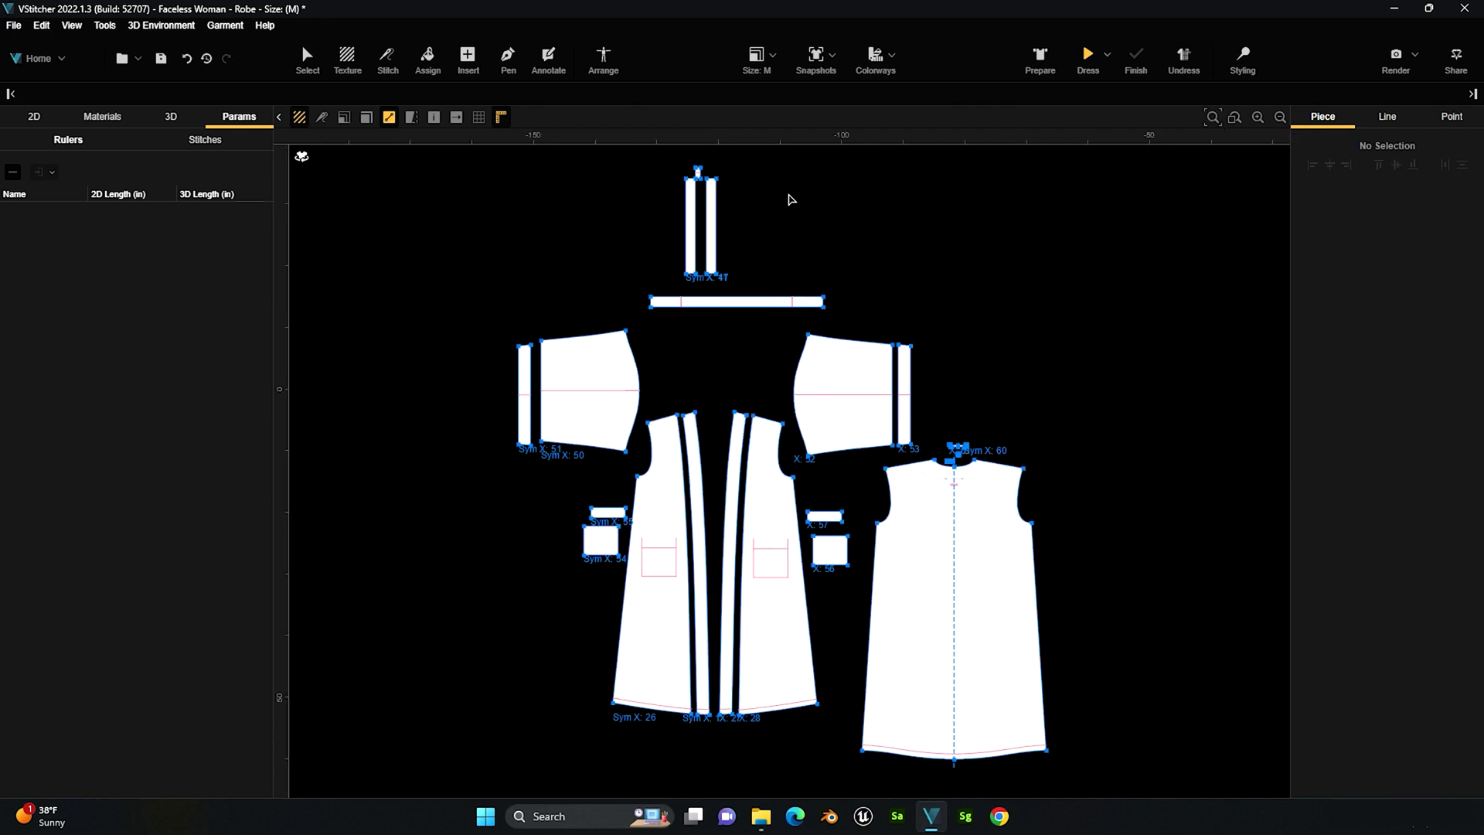
- Toggle the material, stitch and grading displays of the 2D pieces on and off, and switch to the Inside View
click(300, 118)
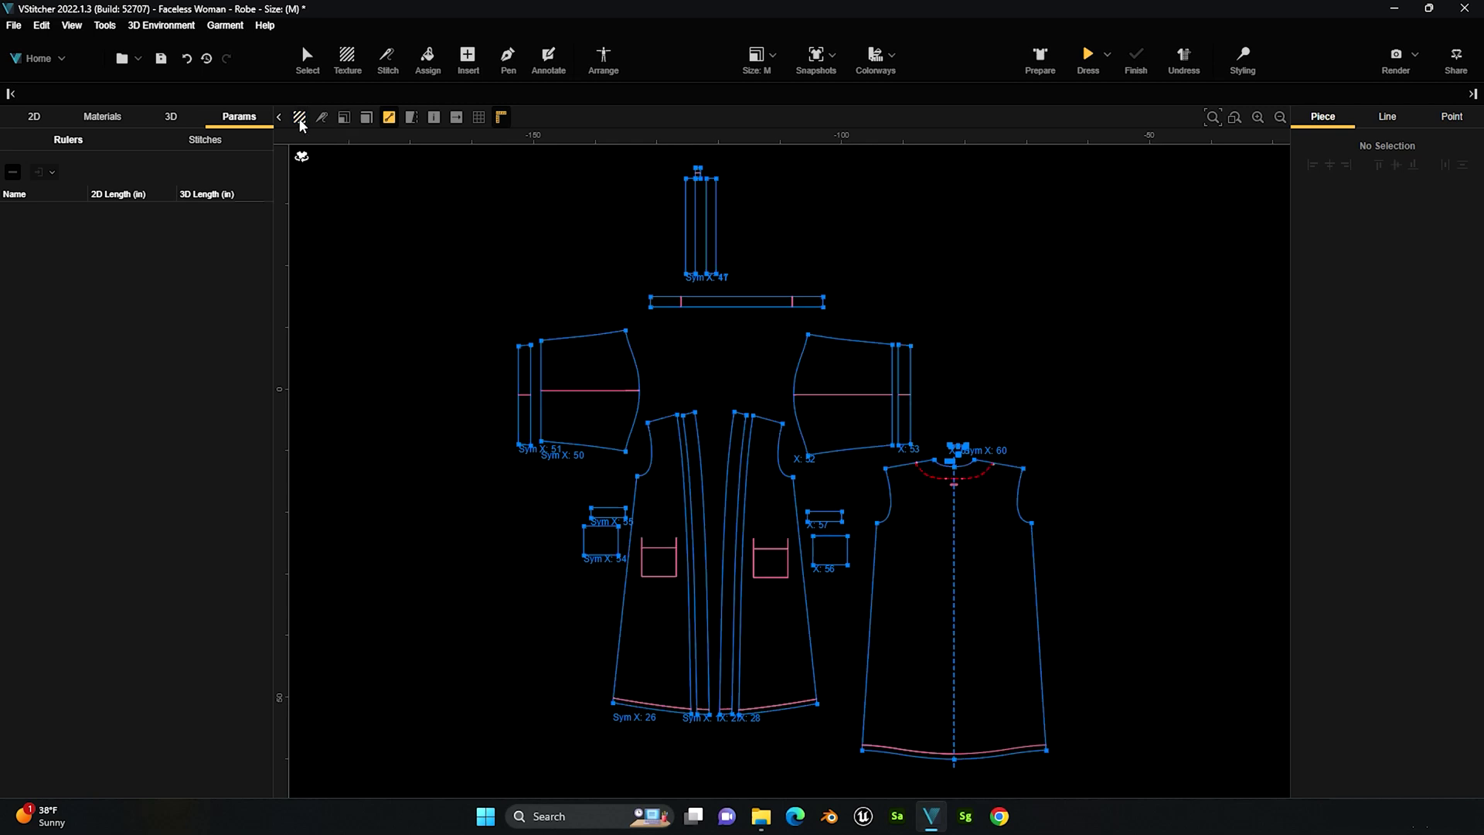
click(300, 118)
click(323, 118)
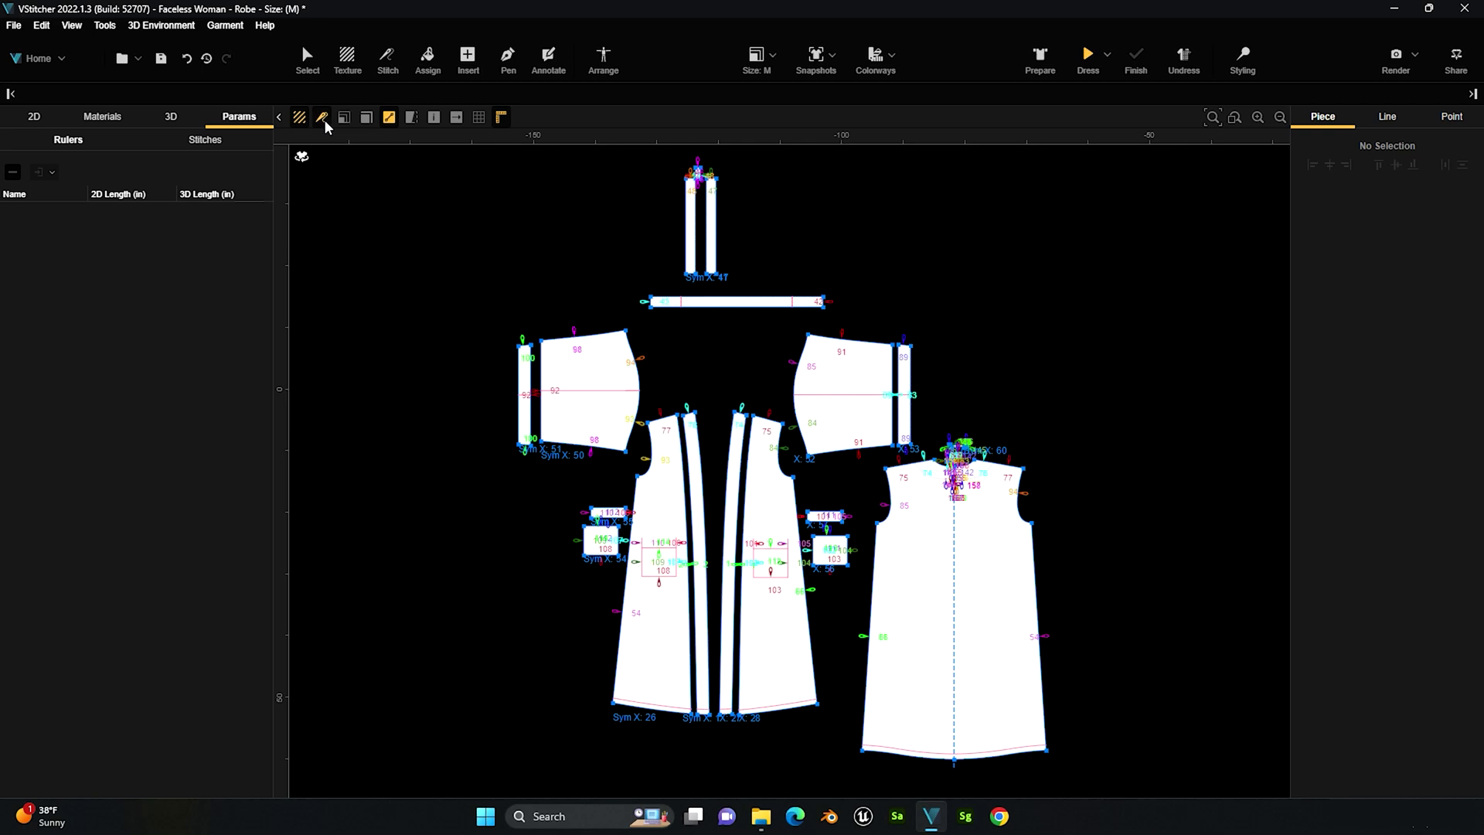
click(326, 122)
click(344, 121)
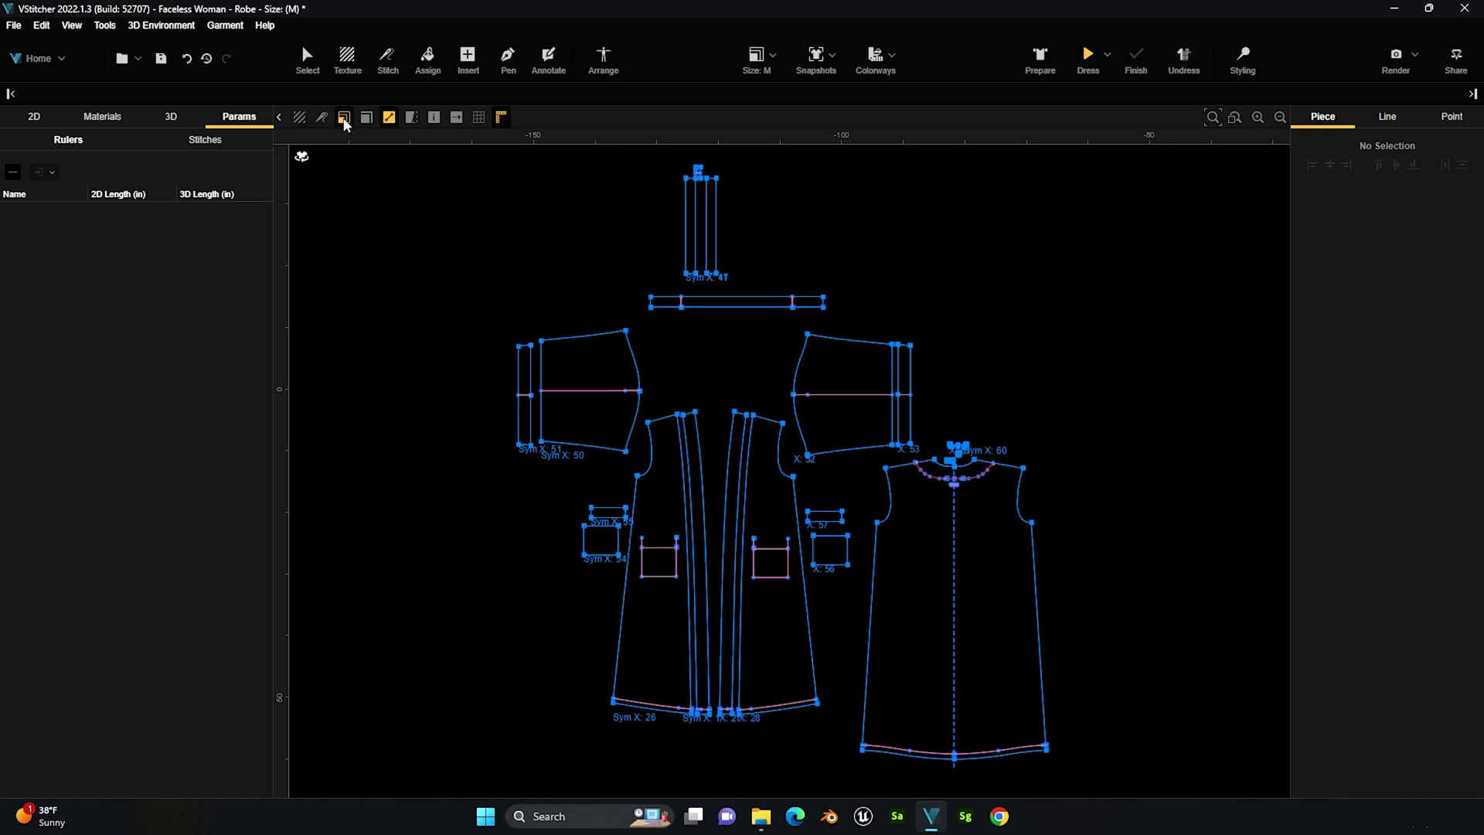
click(344, 120)
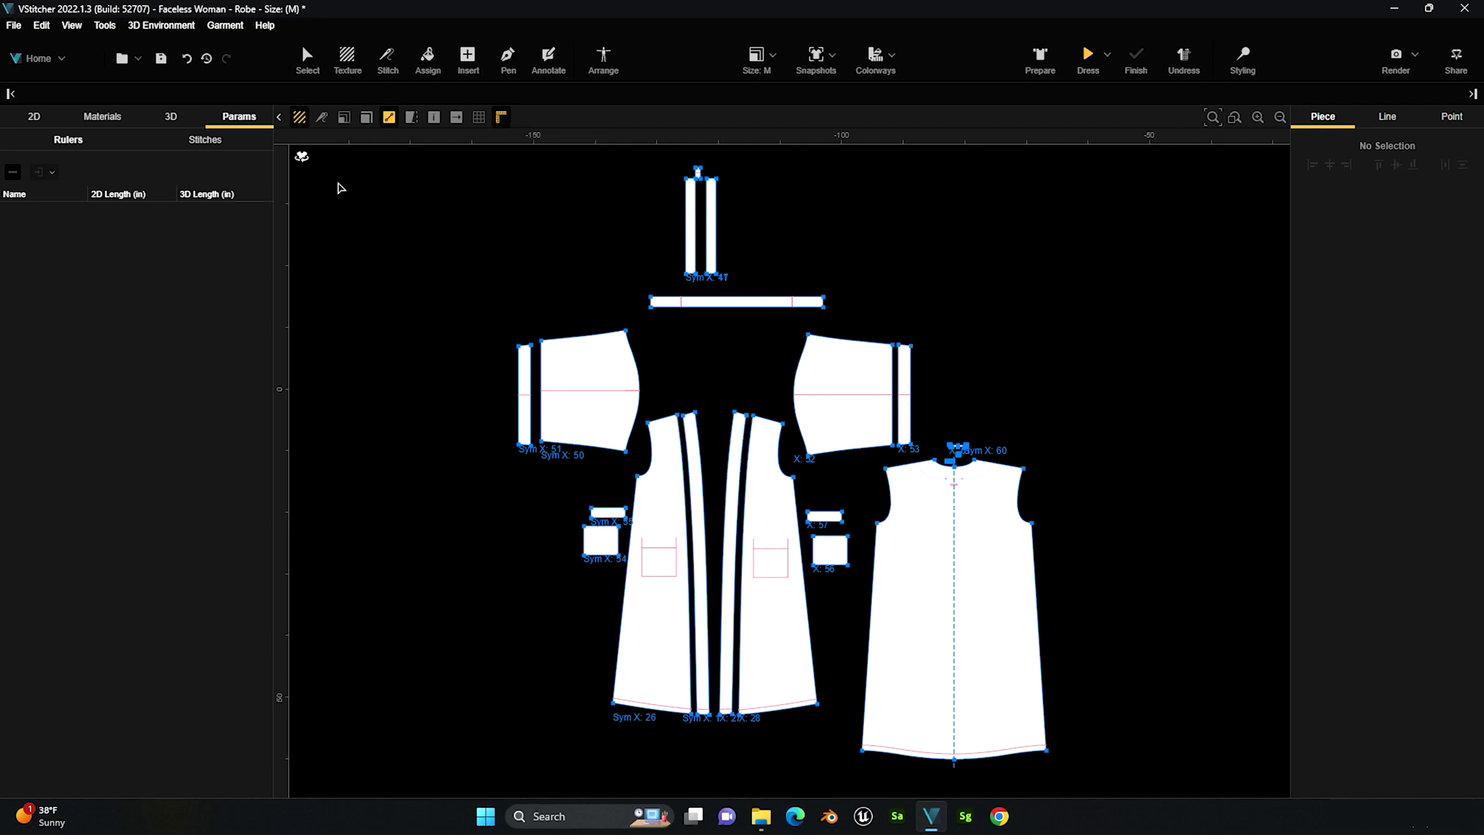
click(309, 160)
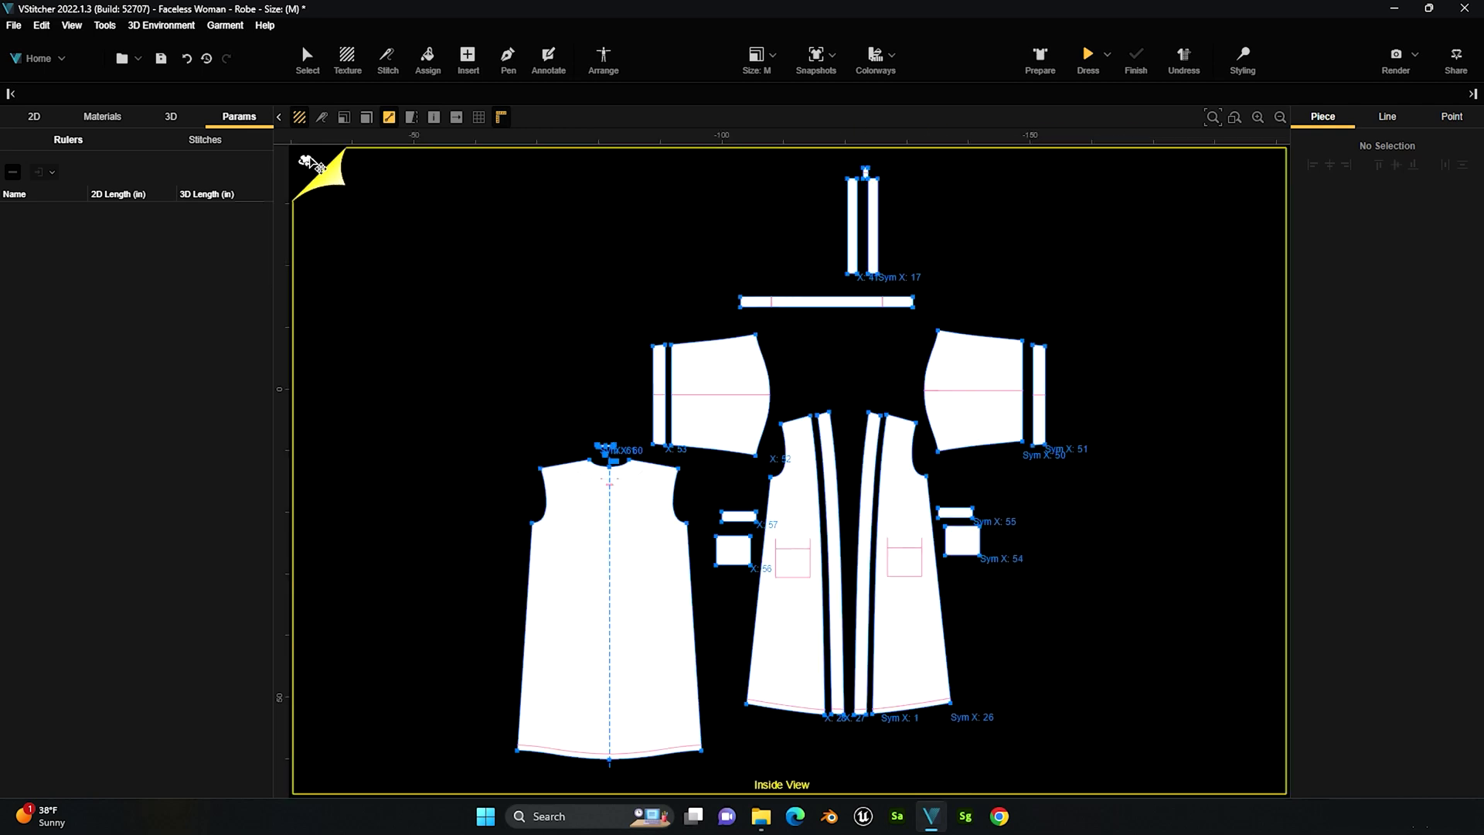
- Switch the 2D pieces out of Inside View, show the 2D and 3D windows together, and expand the 3D window over the whole workspace
click(316, 164)
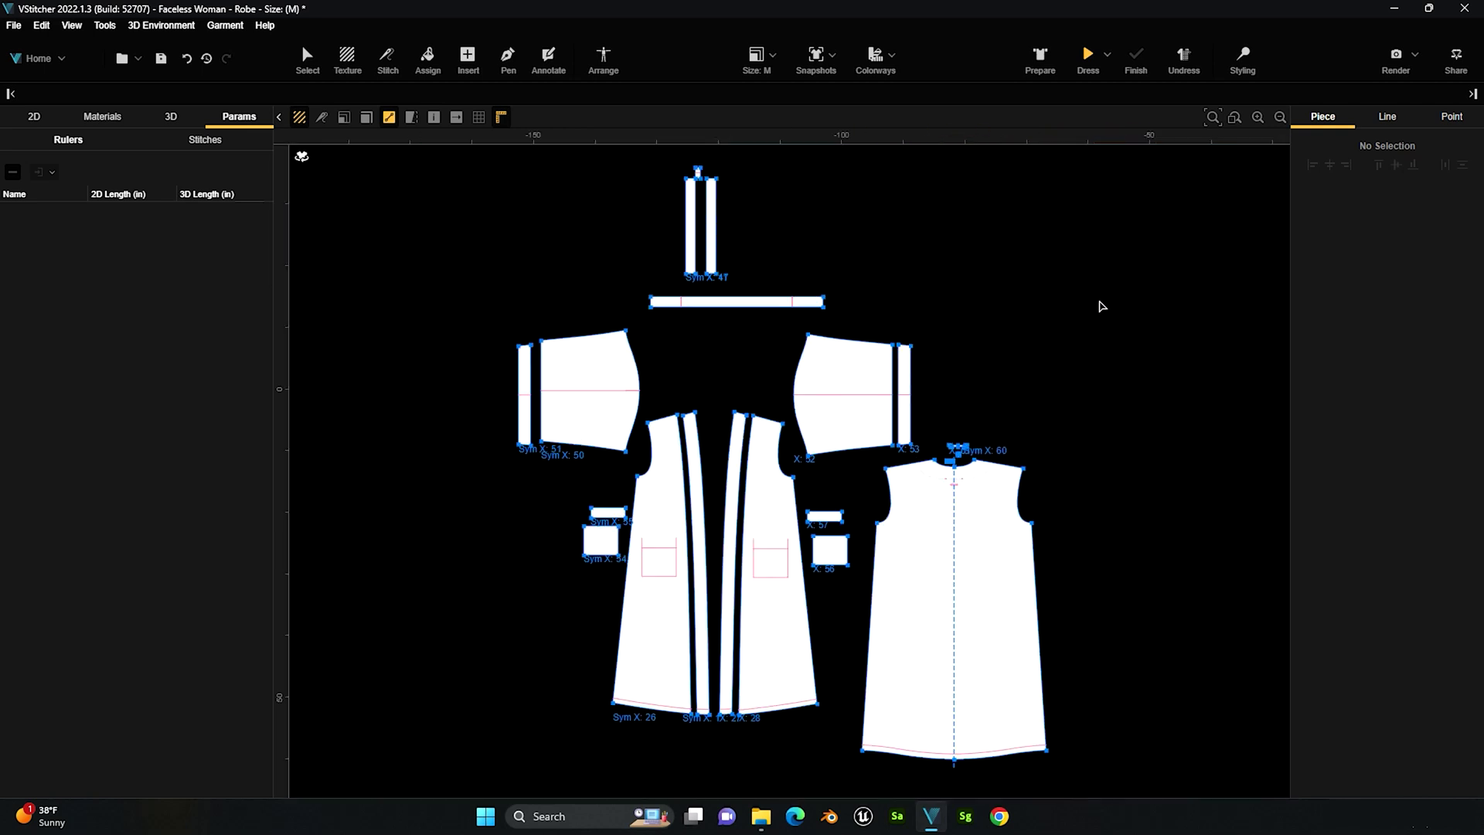
key(F4)
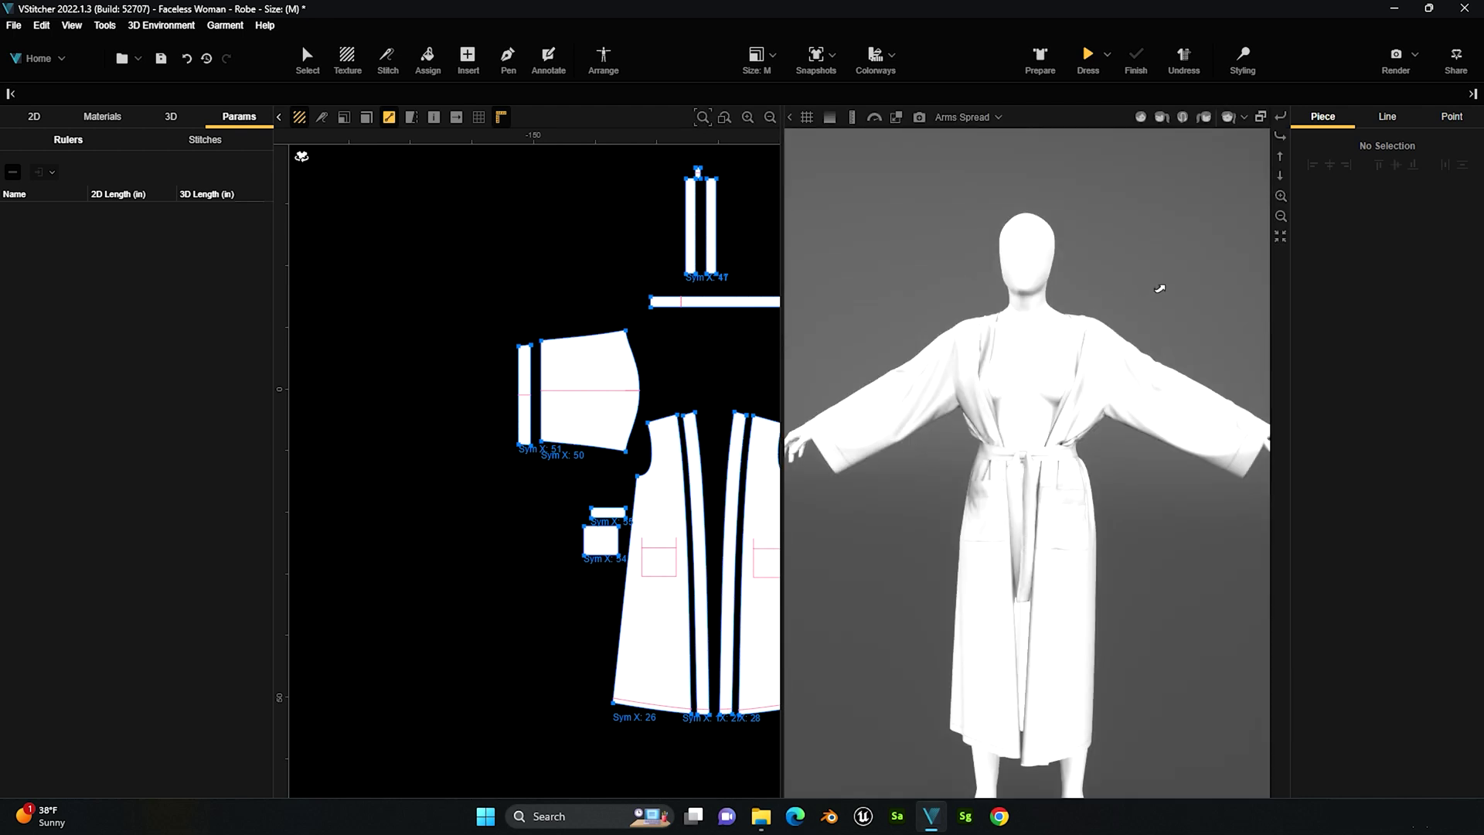
key(F3)
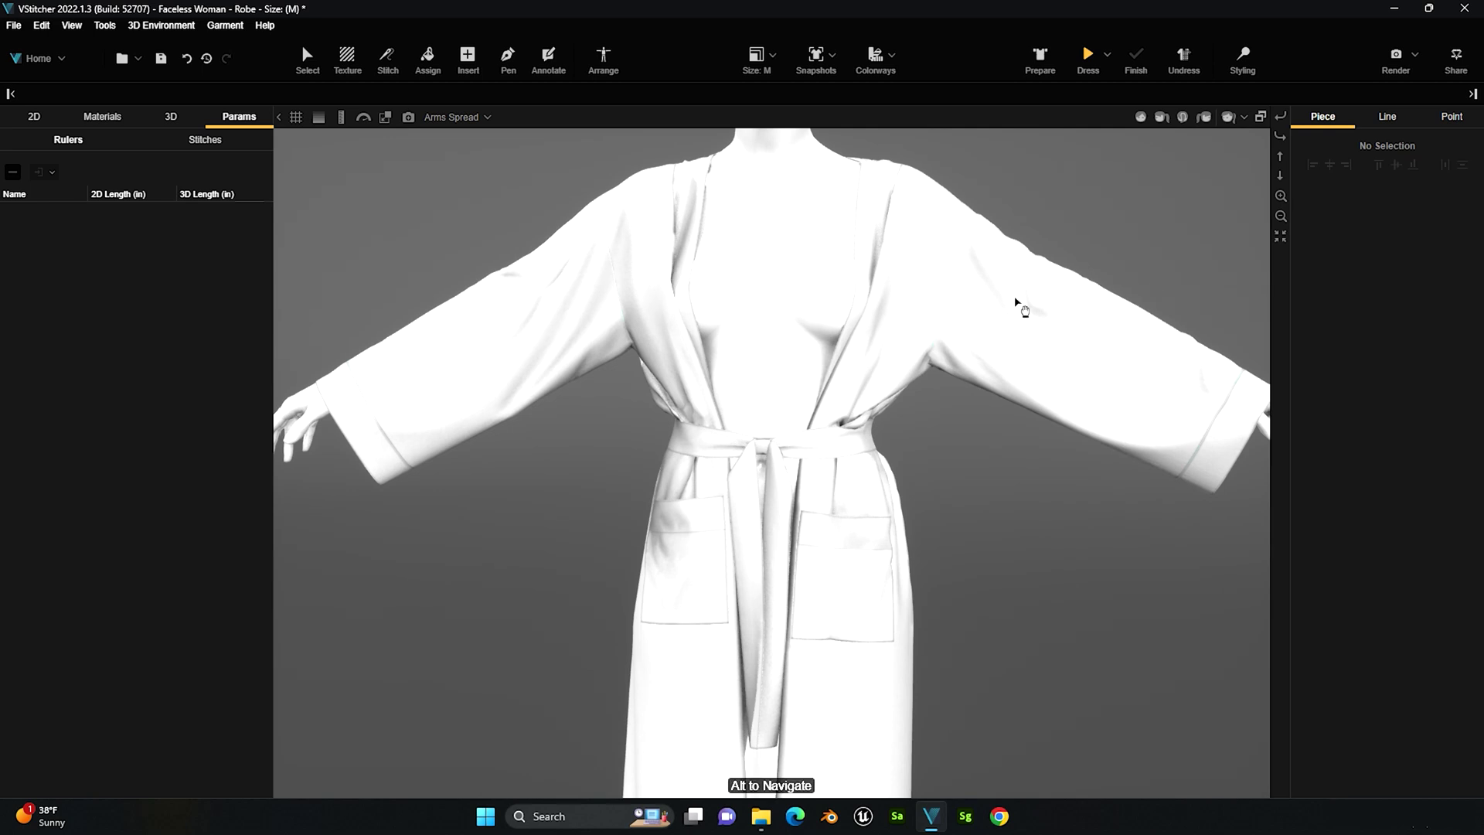
- Zoom, pan and orbit around the dressed avatar in the 3D window, and return it to the front view
scroll(924, 309, down, 1)
scroll(924, 308, down, 2)
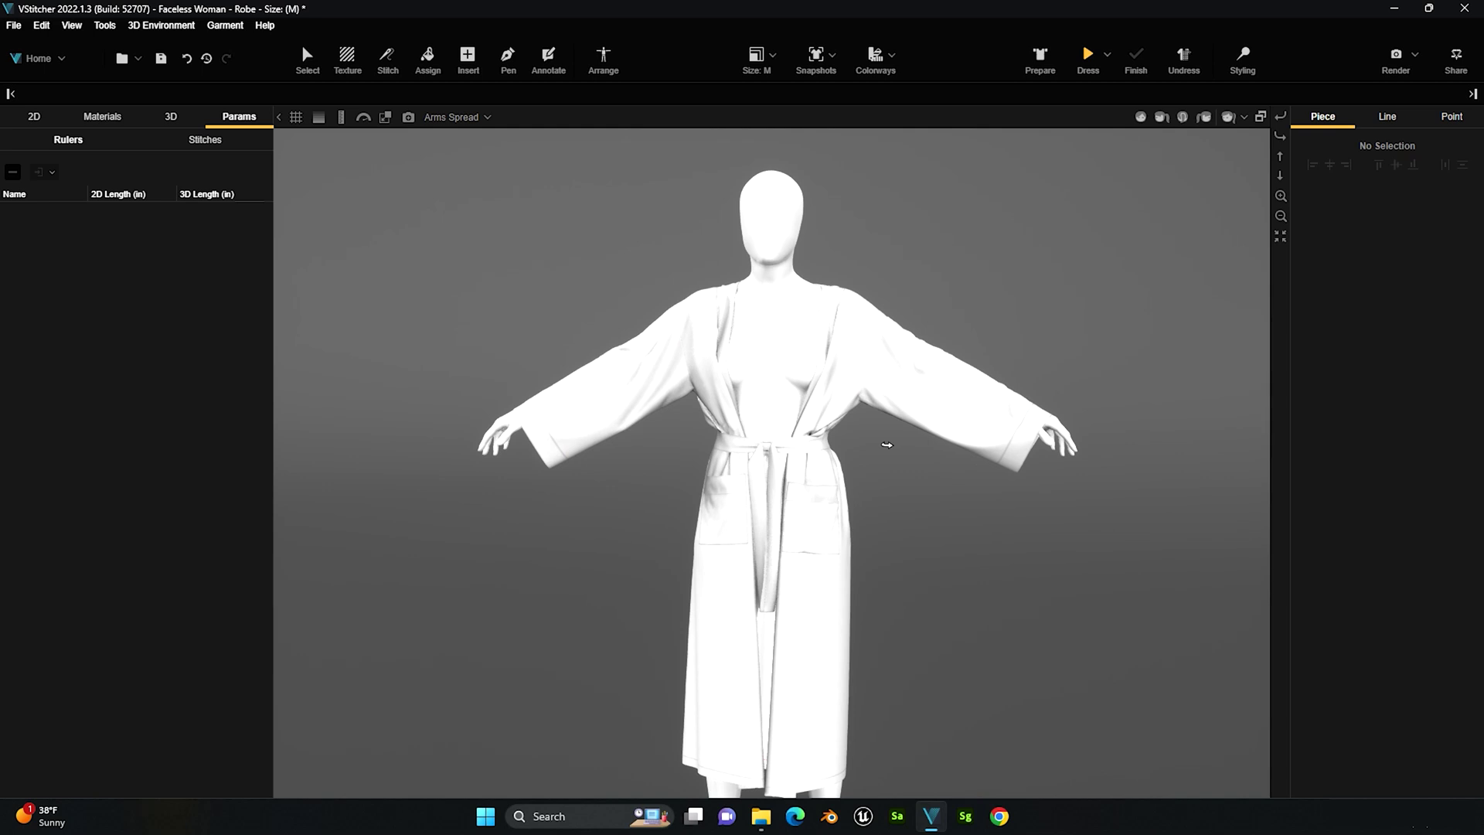
drag(888, 445, 958, 474)
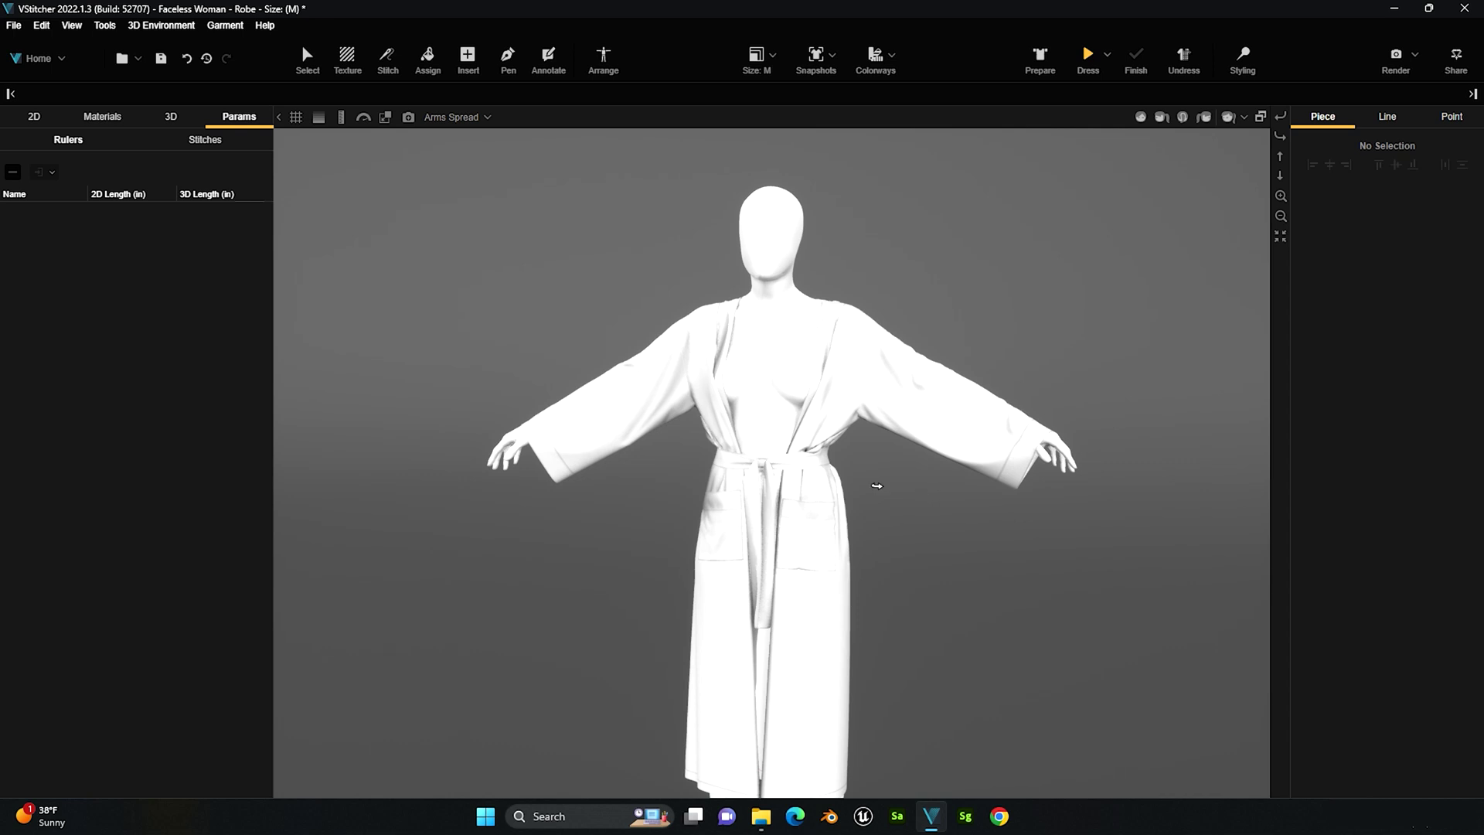
scroll(877, 485, up, 10)
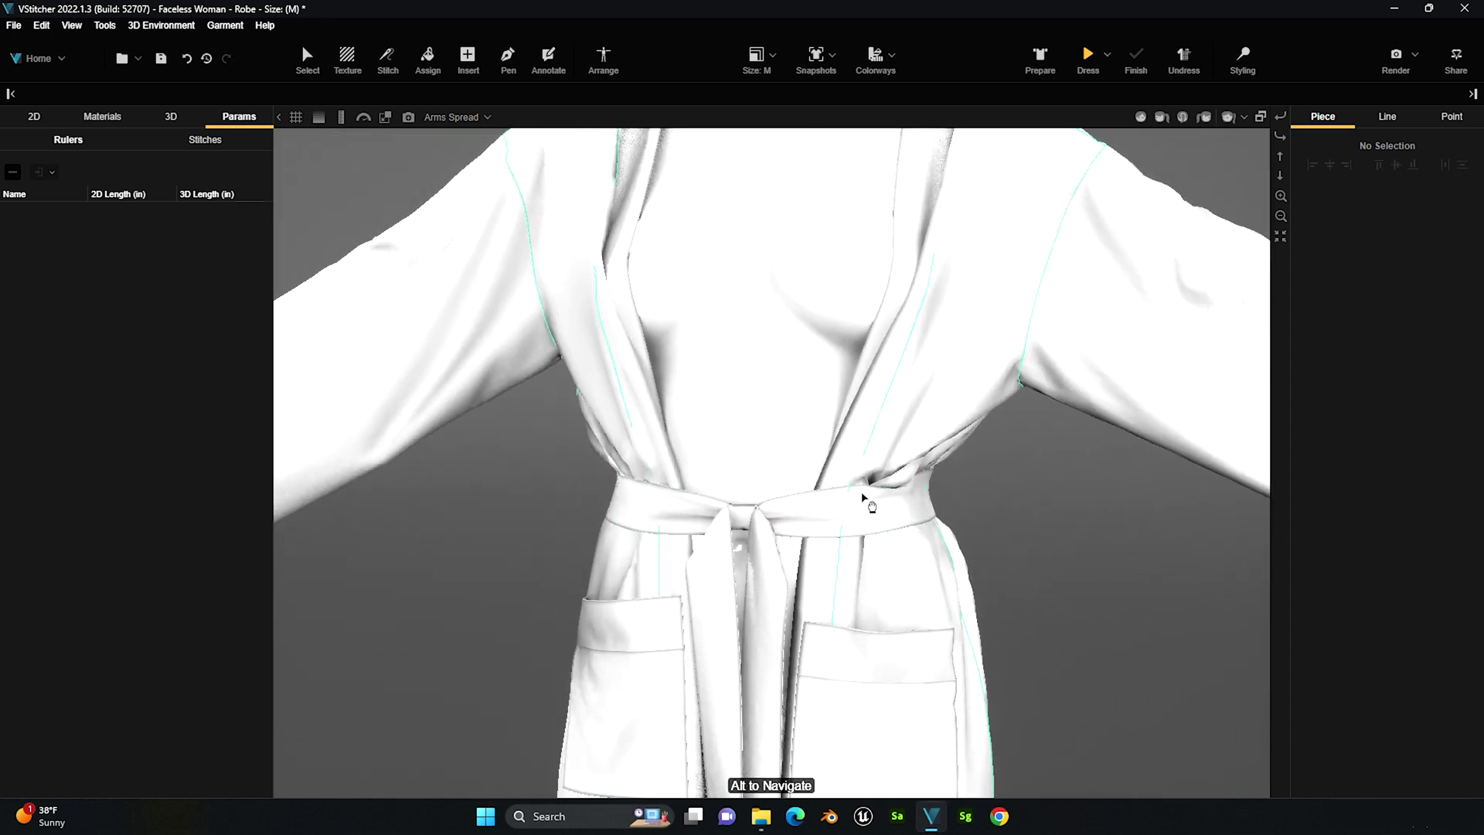
scroll(865, 499, down, 10)
drag(889, 467, 854, 464)
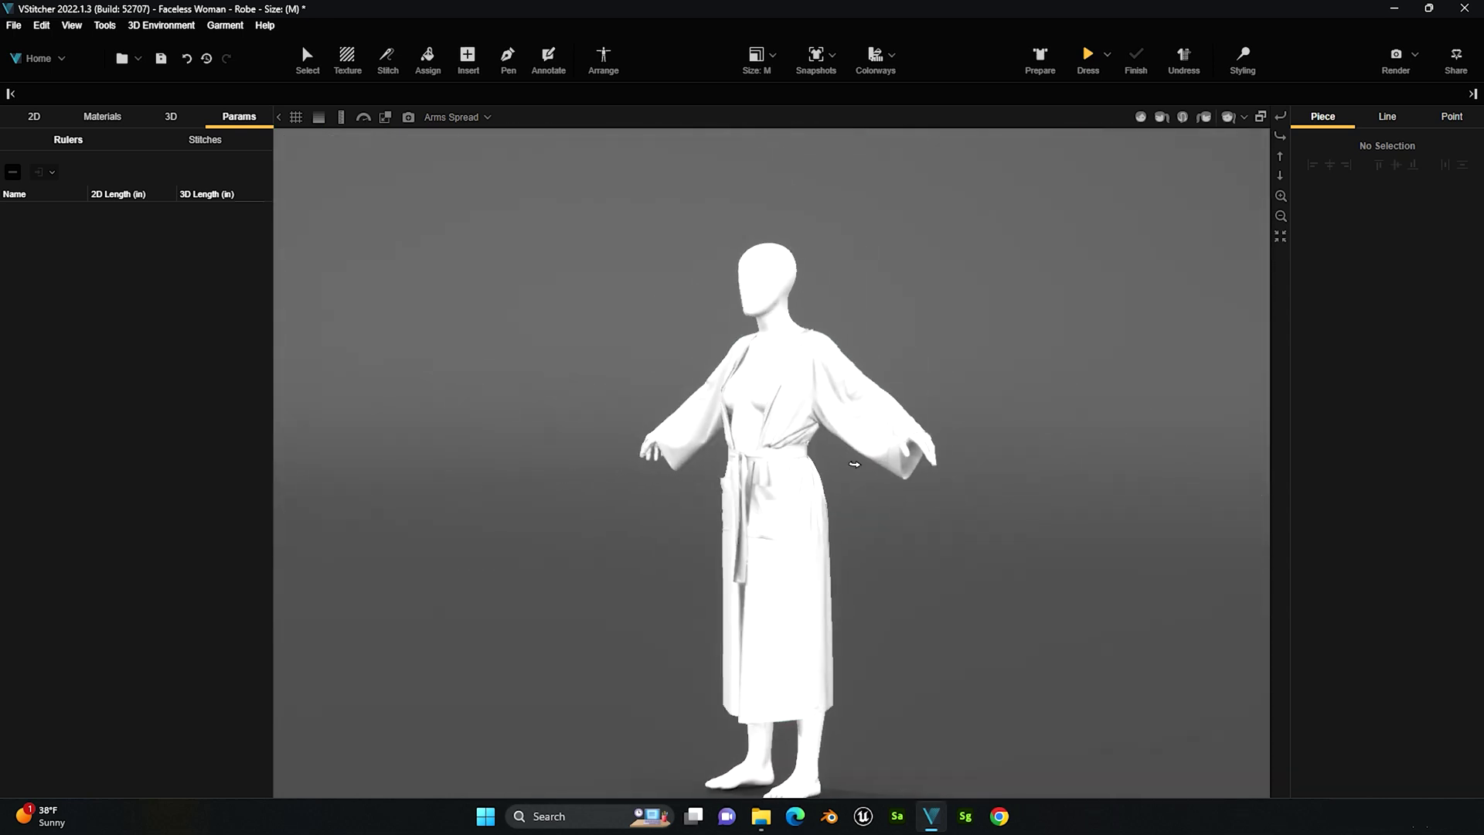
key(1)
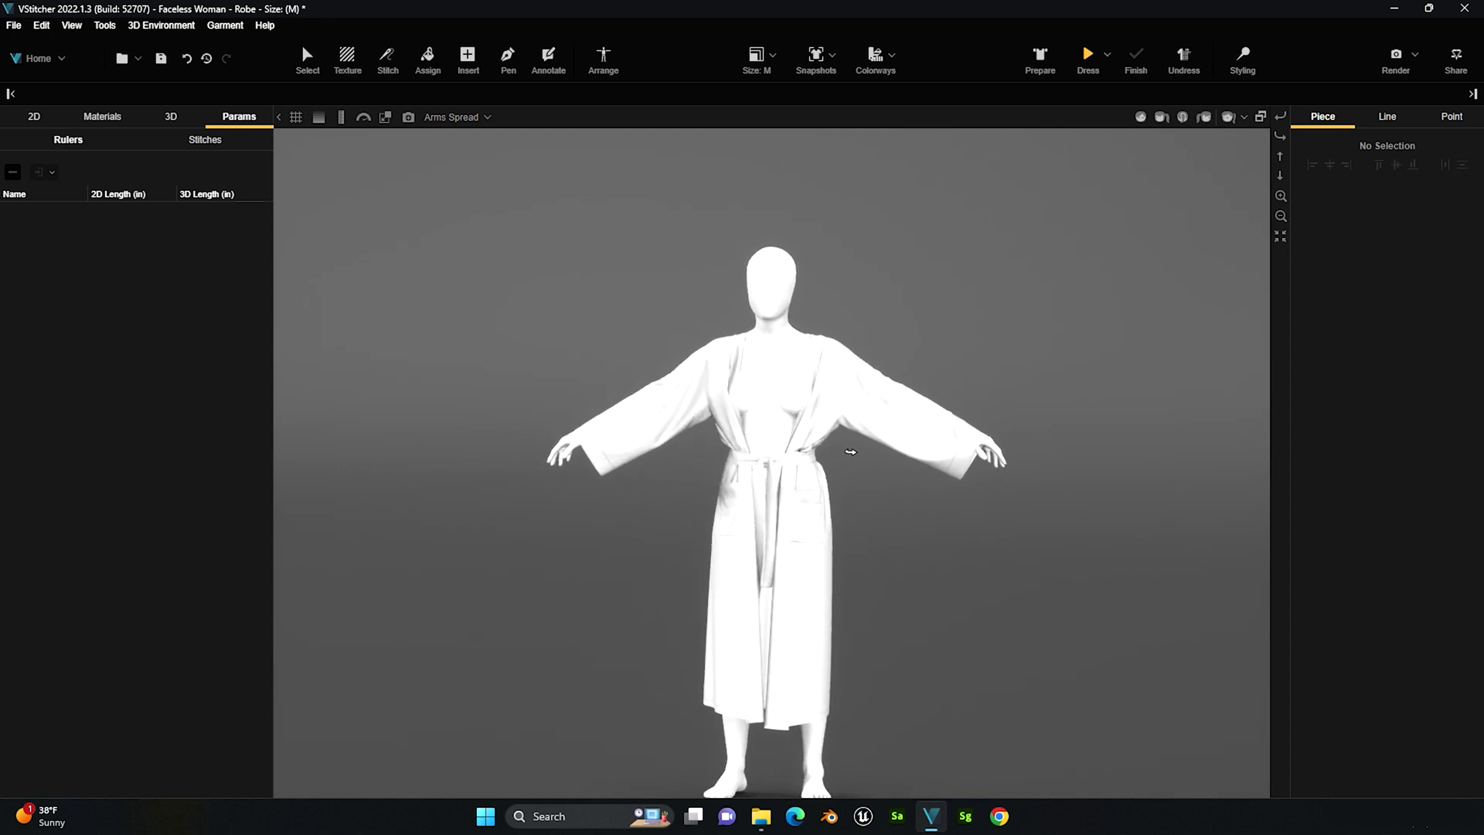
- Rotate and zoom the avatar with the 3D navigation controls, and reset the zoom to fit
click(1279, 150)
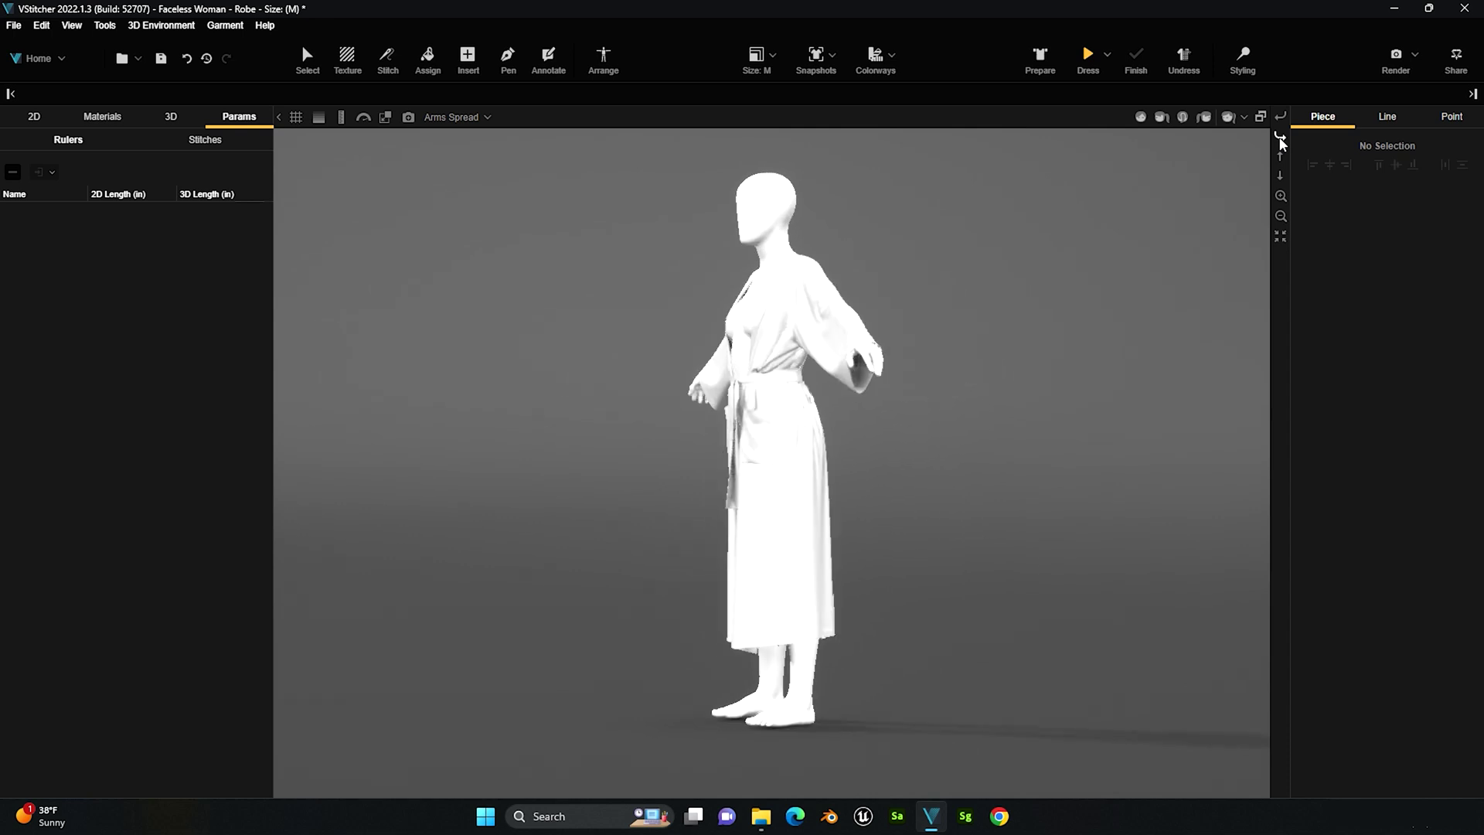
click(1281, 196)
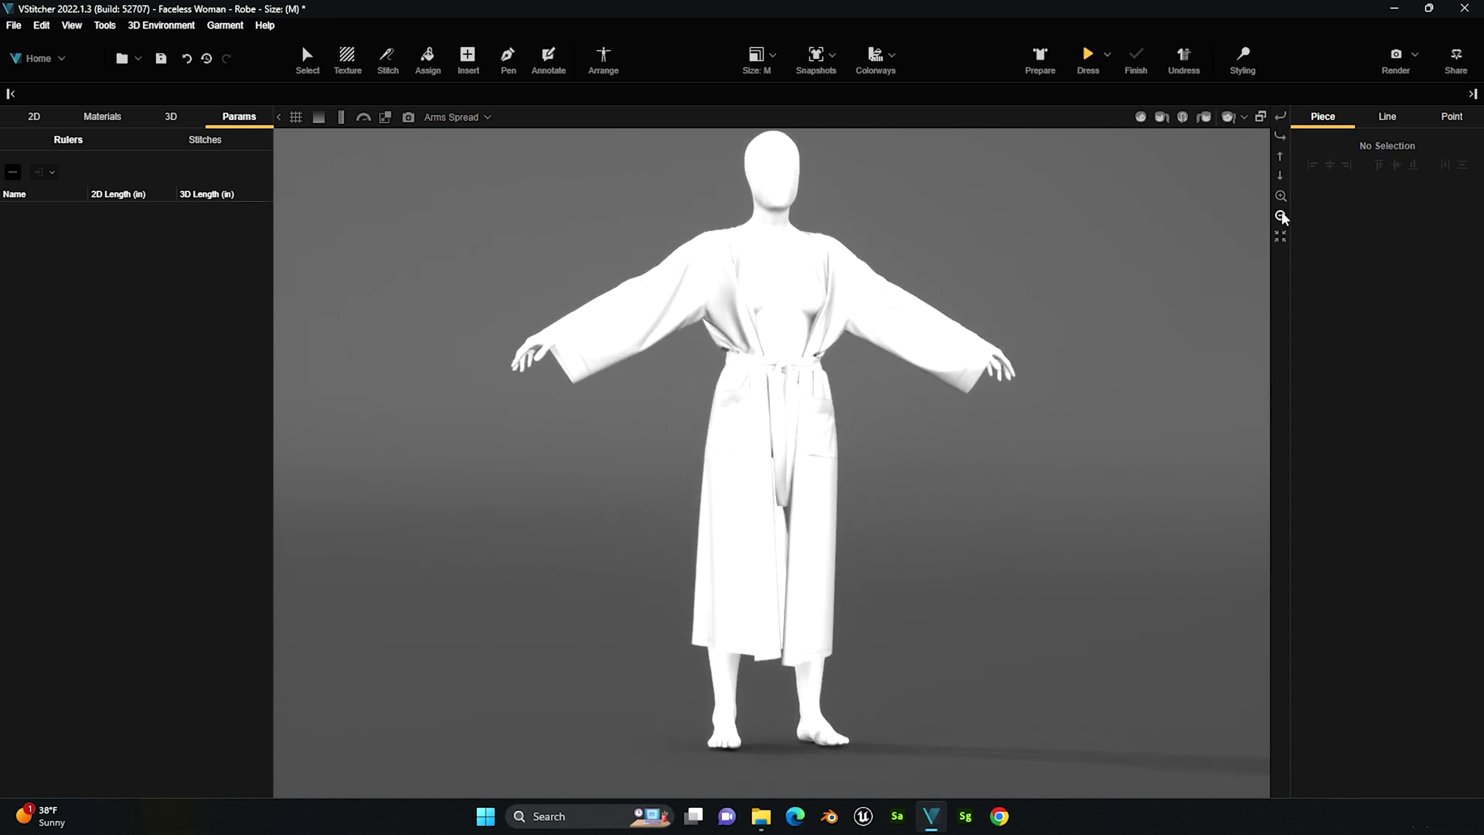
click(1282, 215)
click(1281, 236)
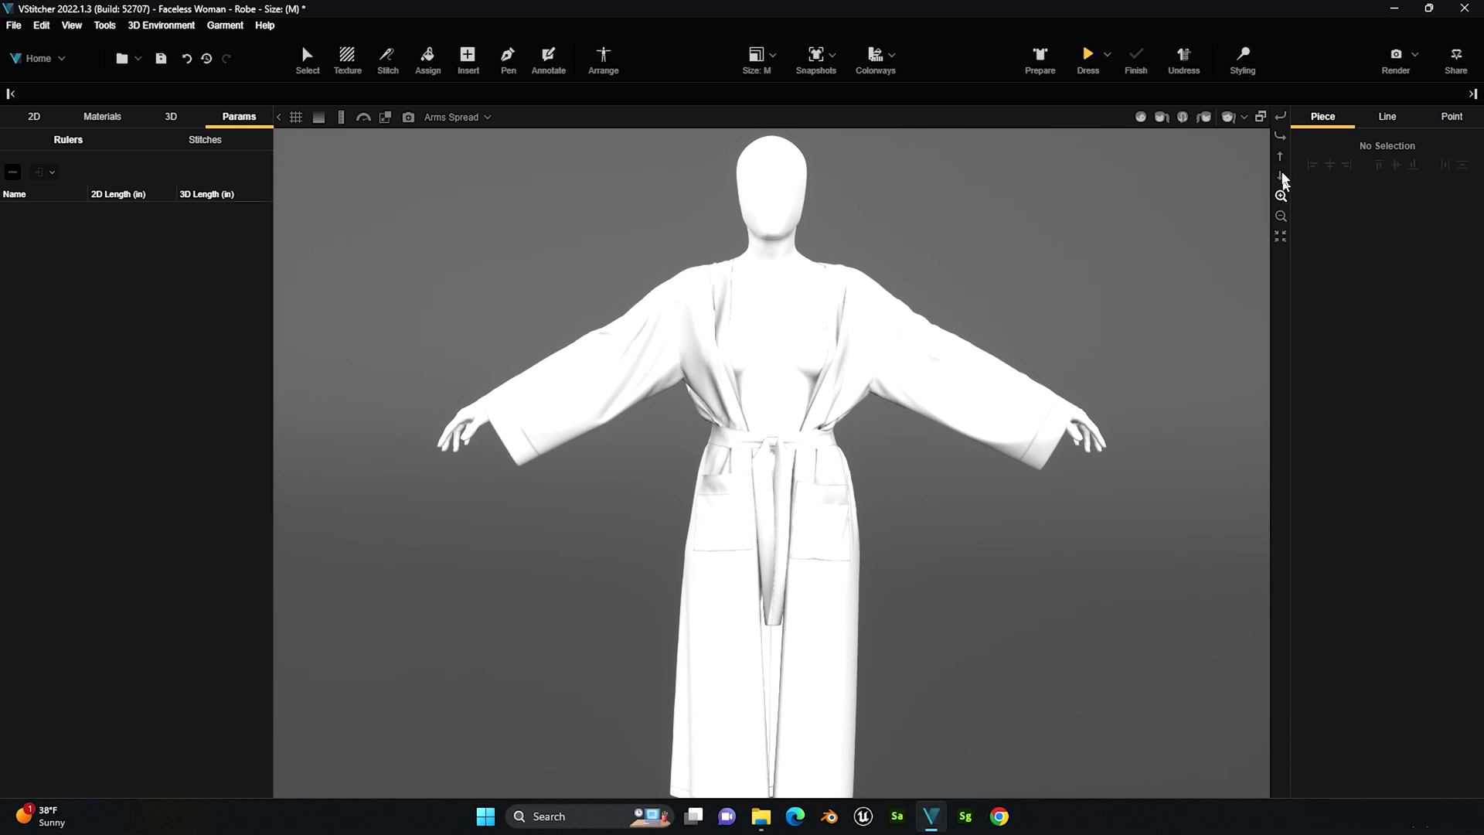
- View the robe in 3D from one side, the back and the other side with the preset views, ending on the front
click(1160, 119)
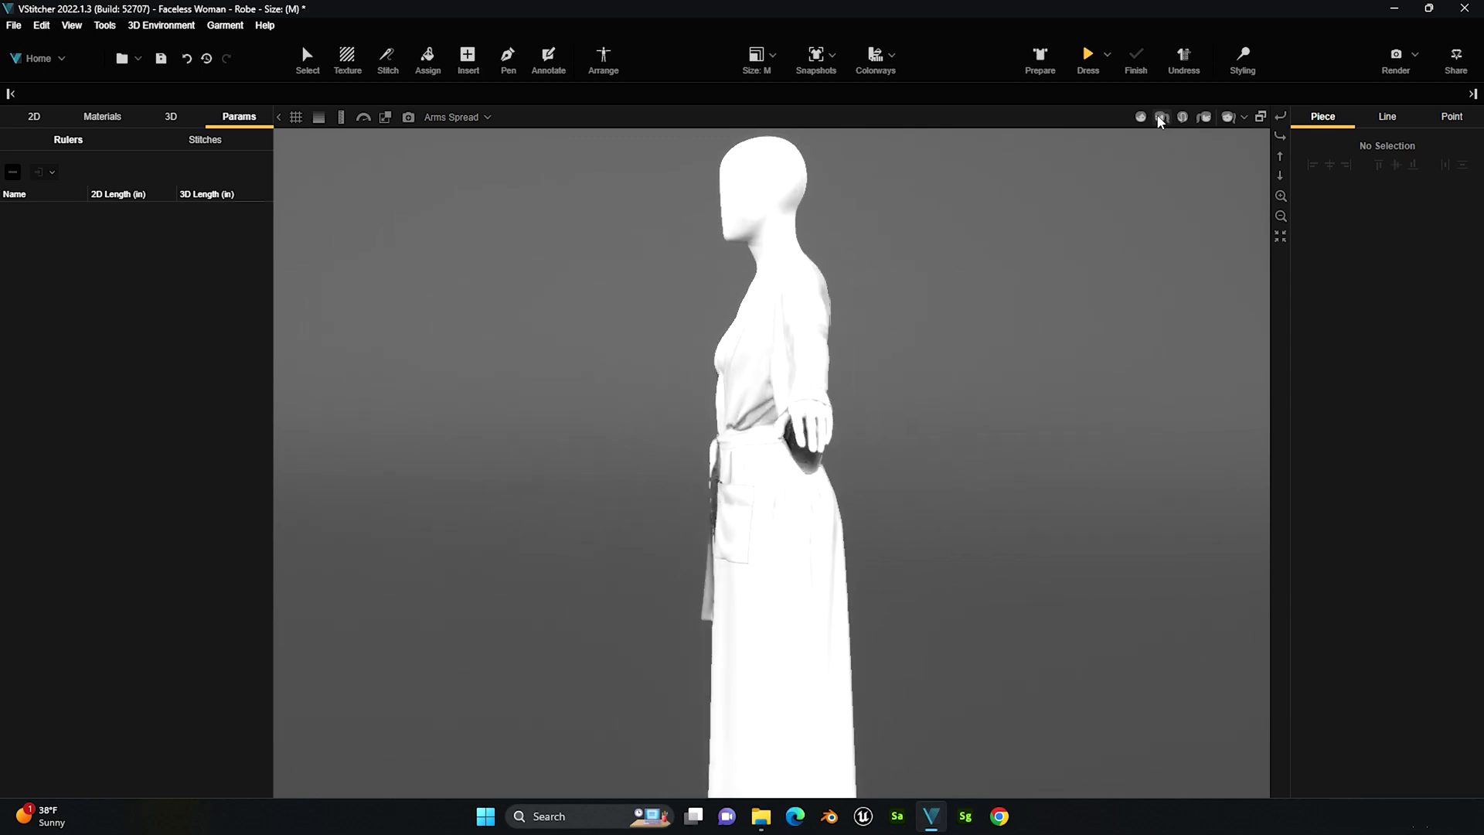
click(1183, 116)
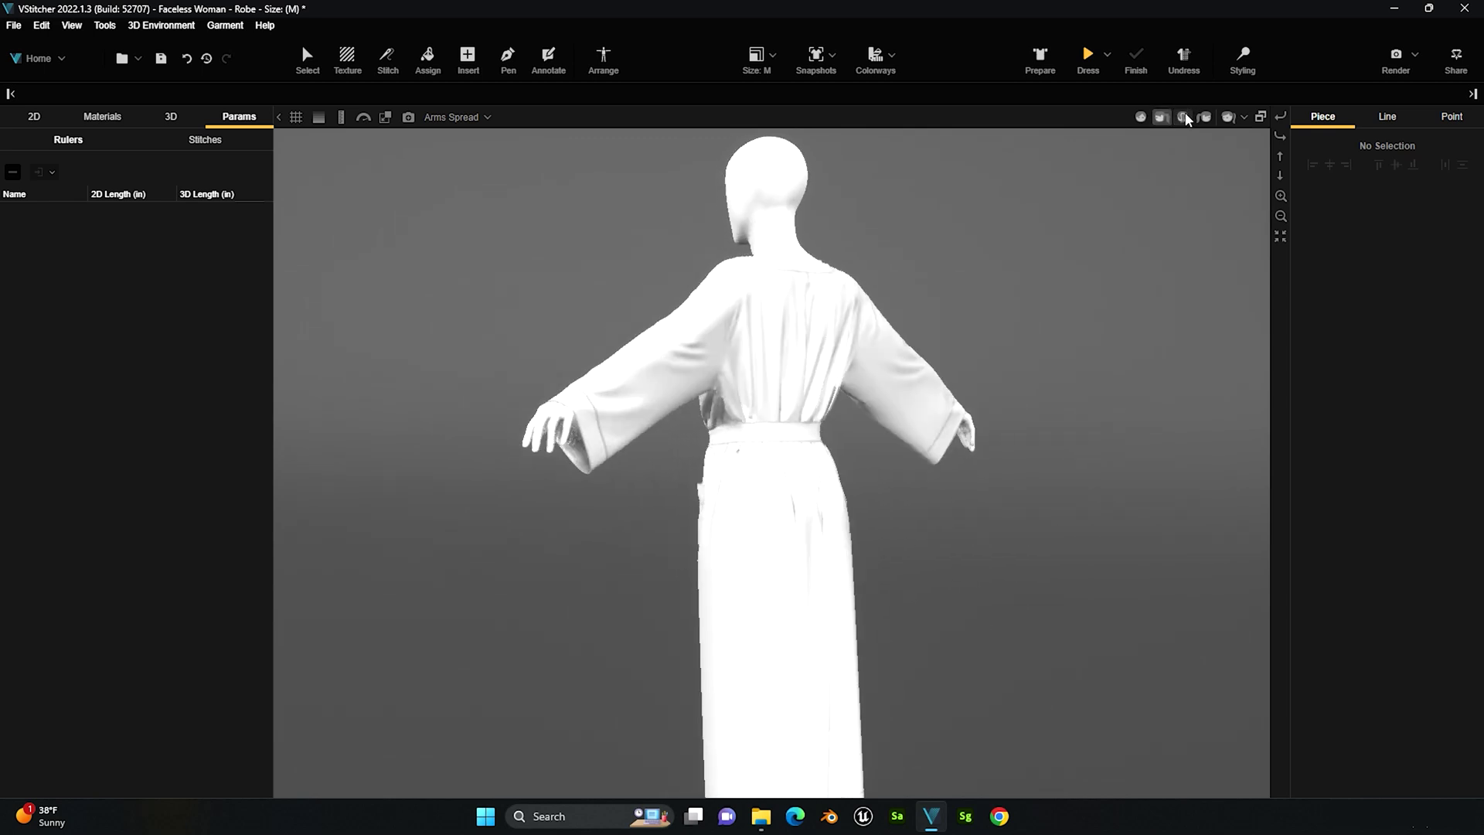
click(1204, 116)
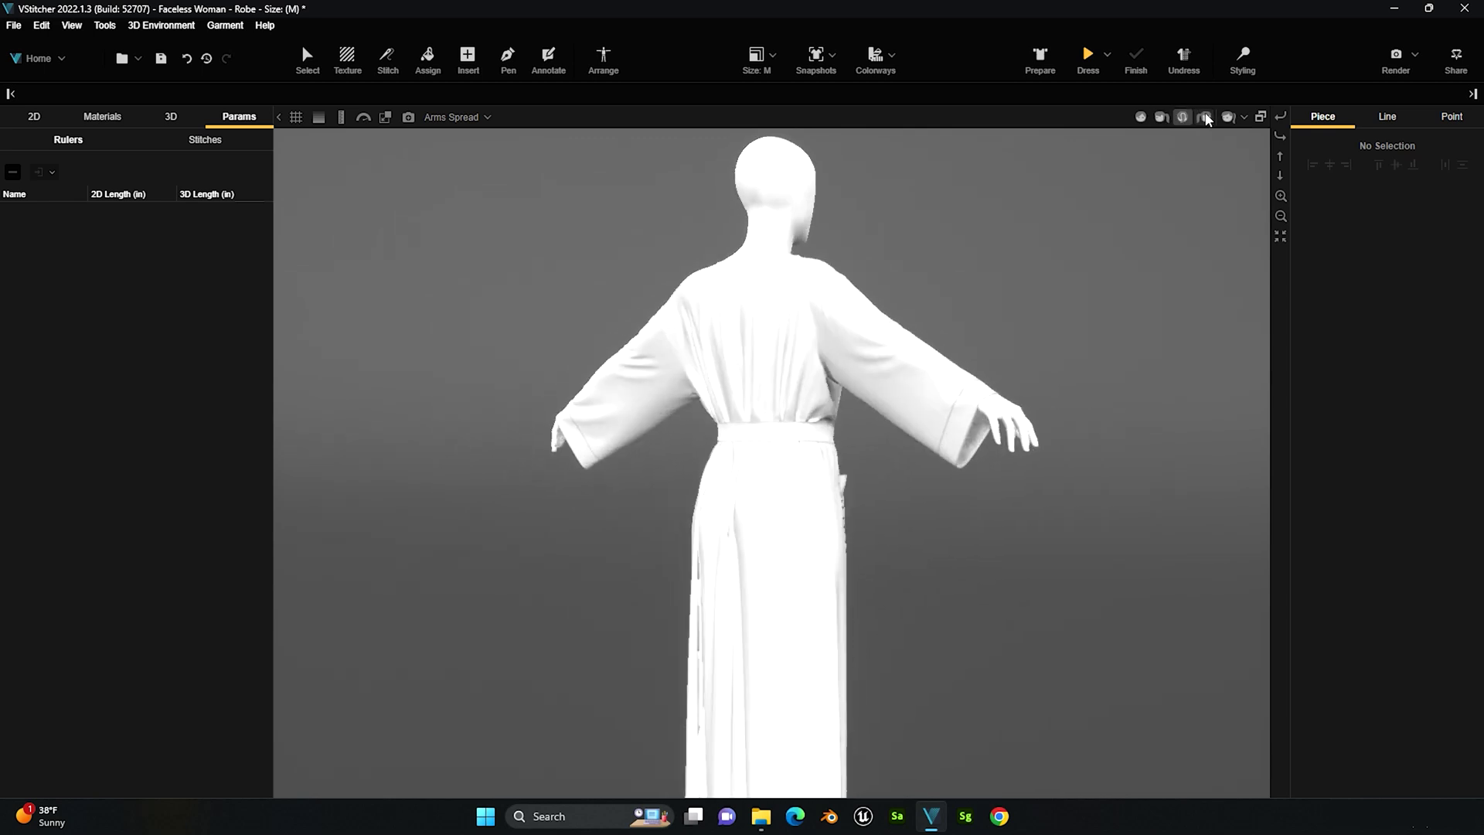
click(1141, 119)
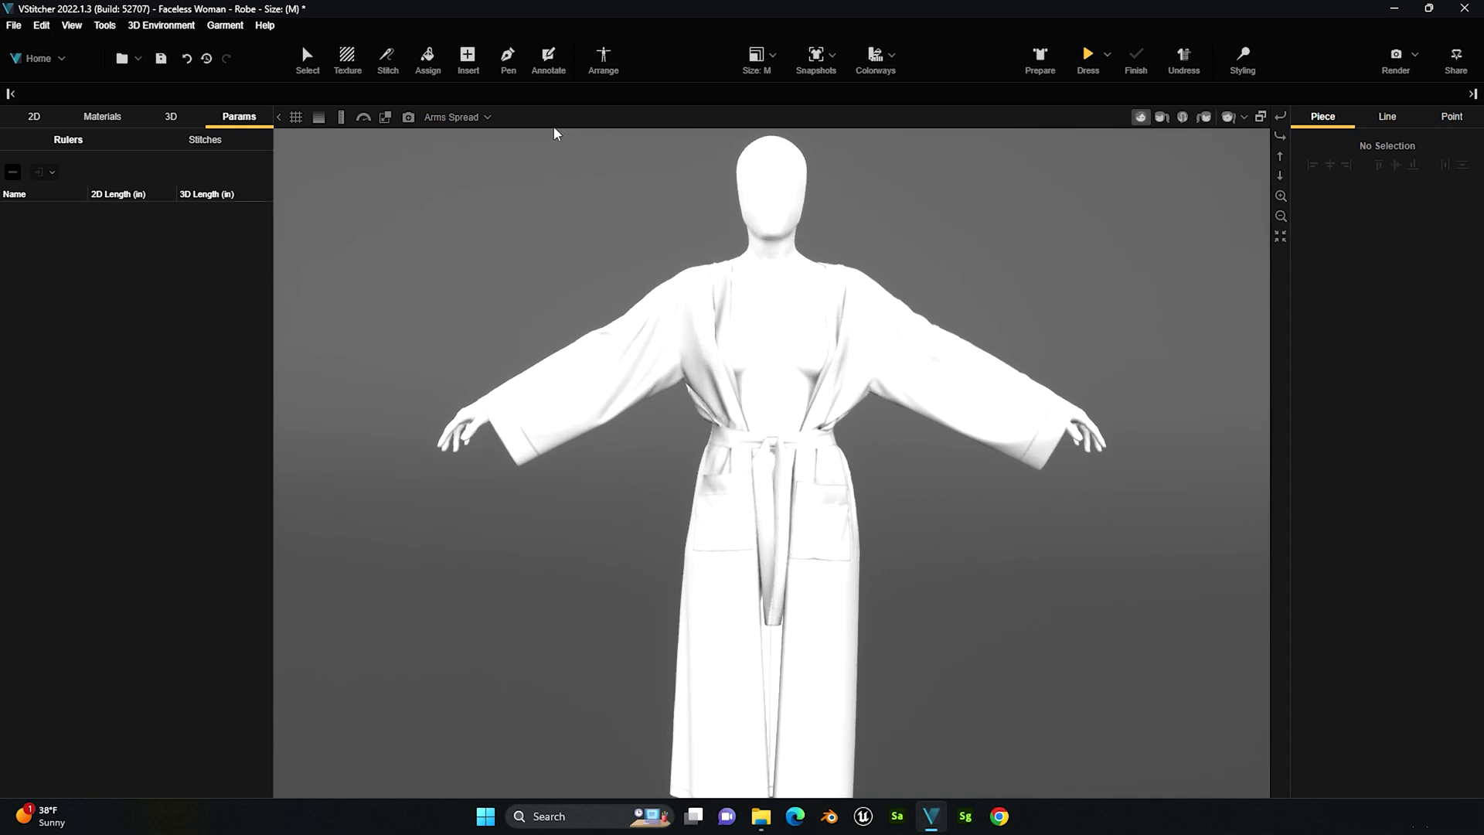
- Display the tension and pressure maps on the robe, set their color scales side by side, and turn both maps off
click(296, 119)
click(318, 117)
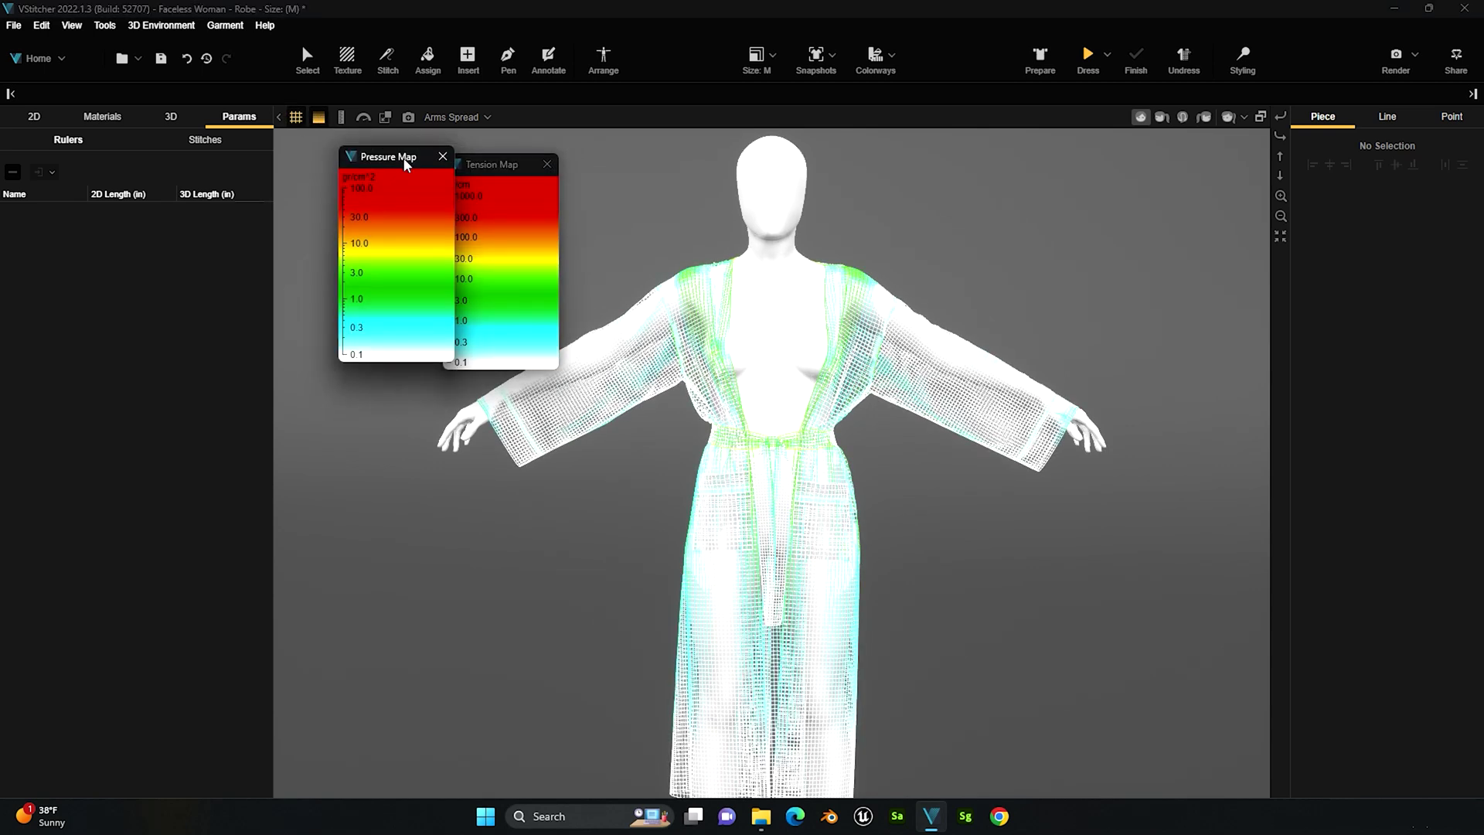
drag(404, 158, 353, 199)
drag(488, 162, 462, 168)
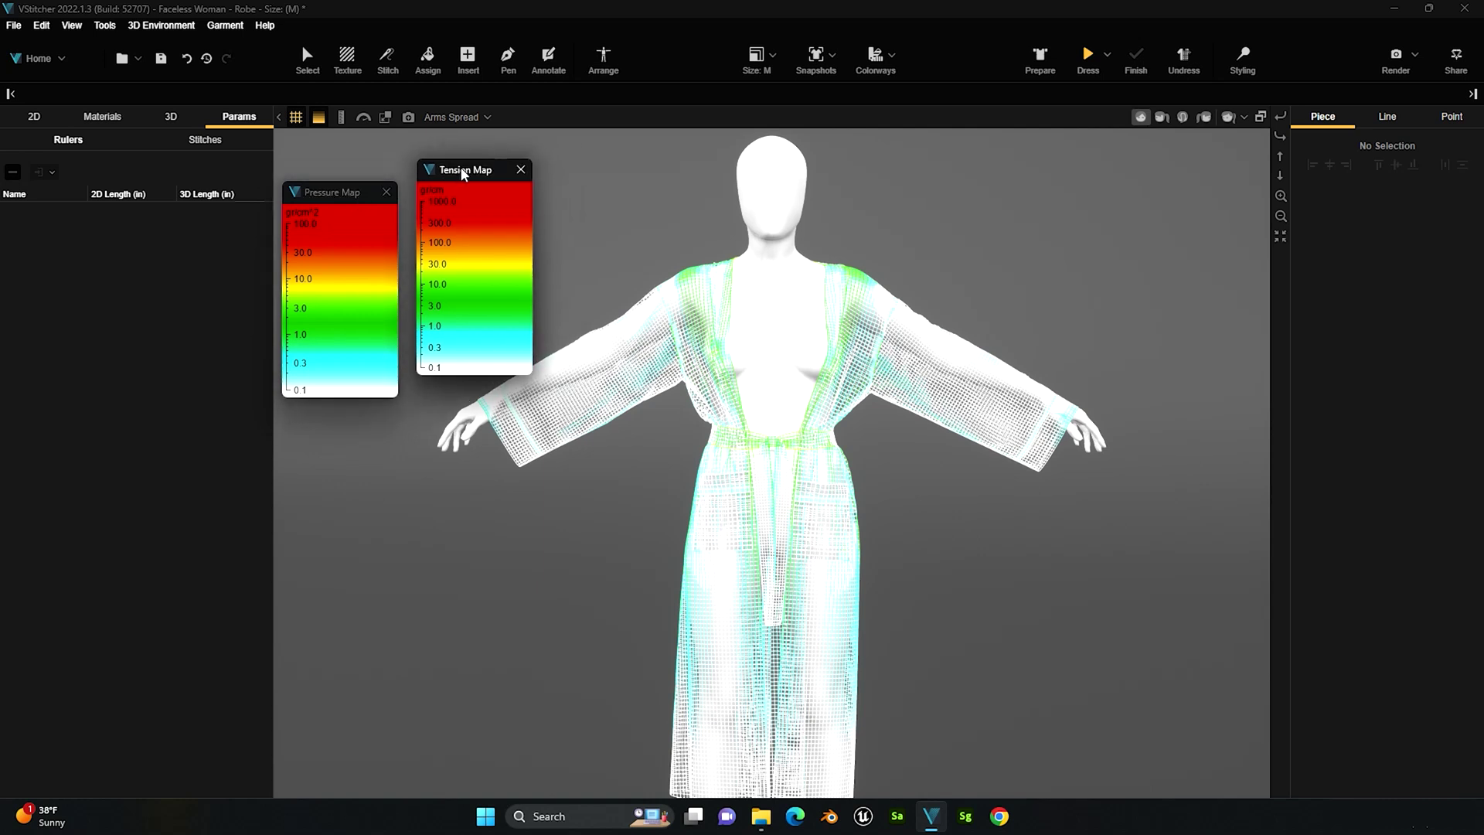
click(518, 170)
click(319, 117)
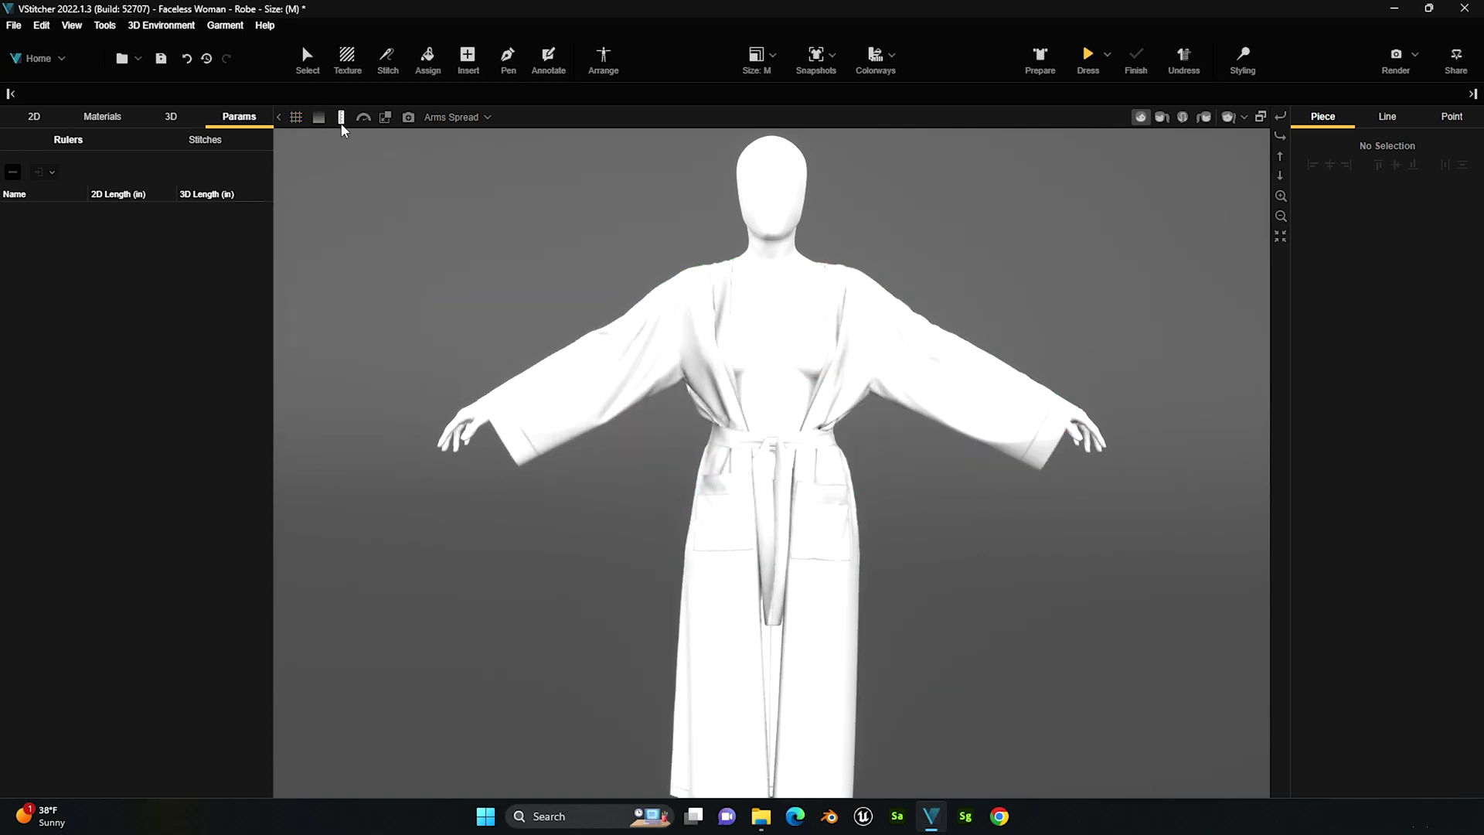